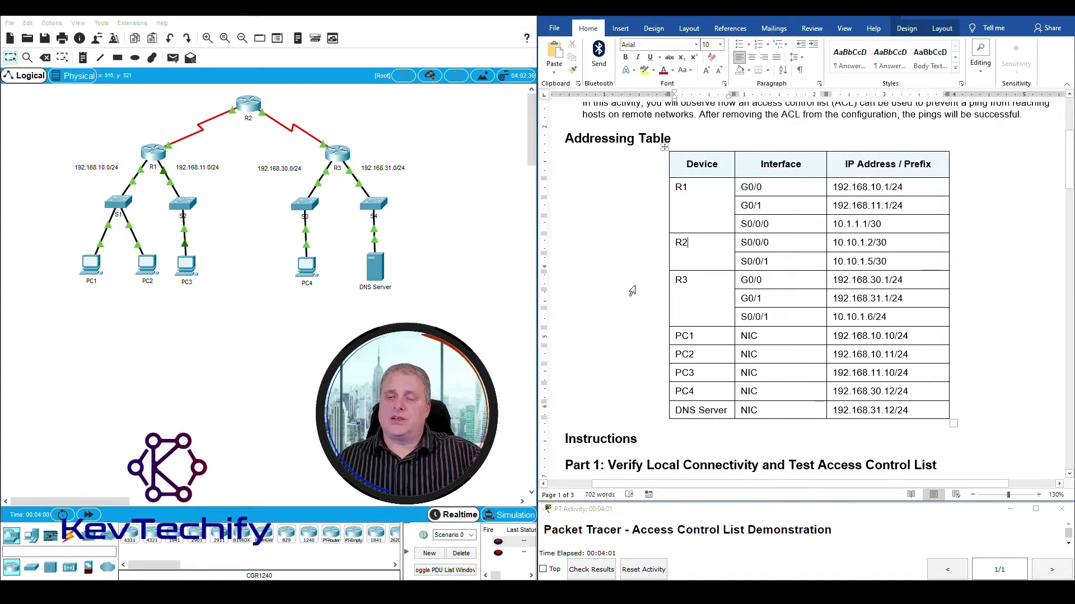
# Step: Read through to the Part 1 local ping instructions and open the command prompt on PC1
pyautogui.scroll(-8, 632, 291)
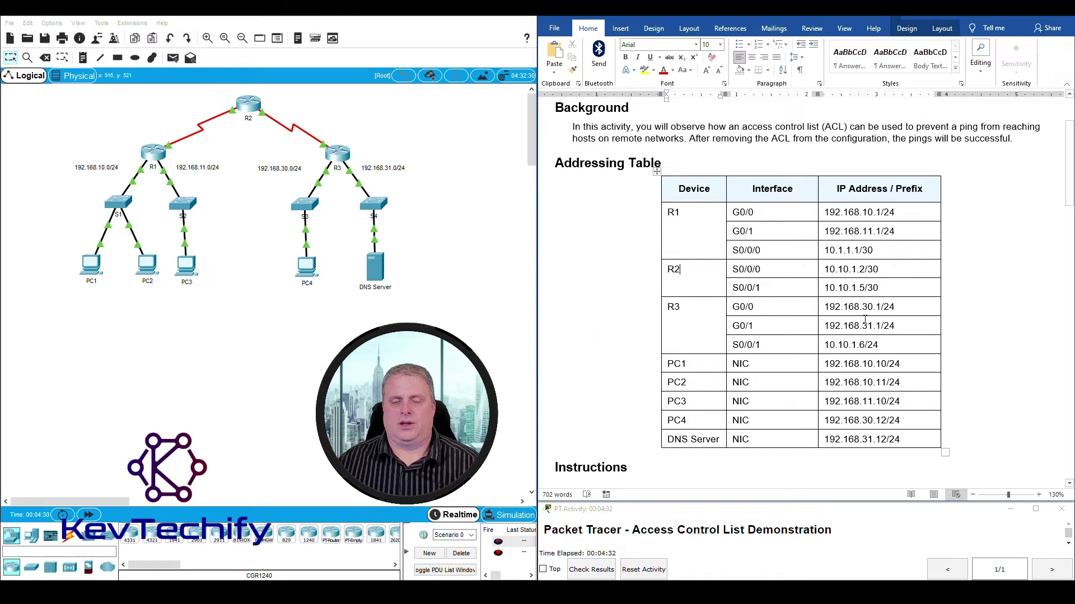
pyautogui.scroll(-10, 865, 319)
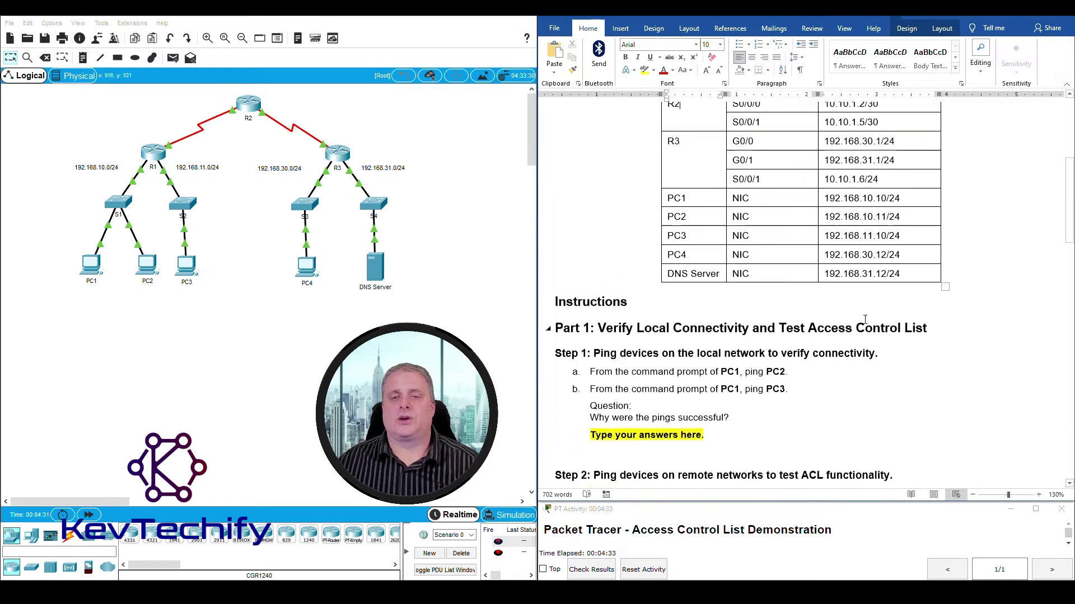
pyautogui.scroll(-1, 865, 320)
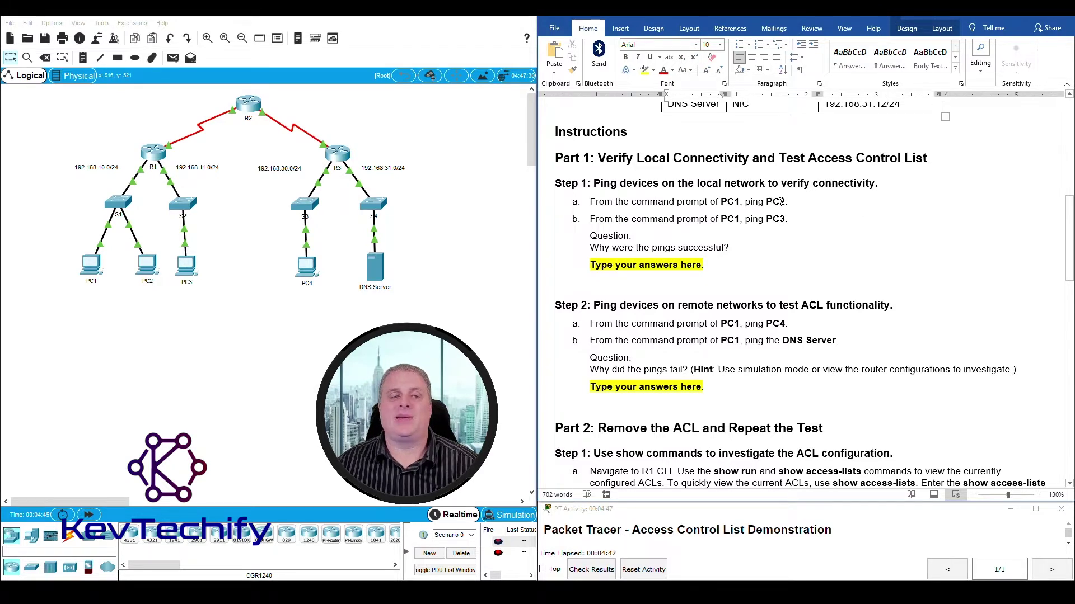
pyautogui.click(92, 267)
pyautogui.moveTo(545, 125); pyautogui.dragTo(269, 23)
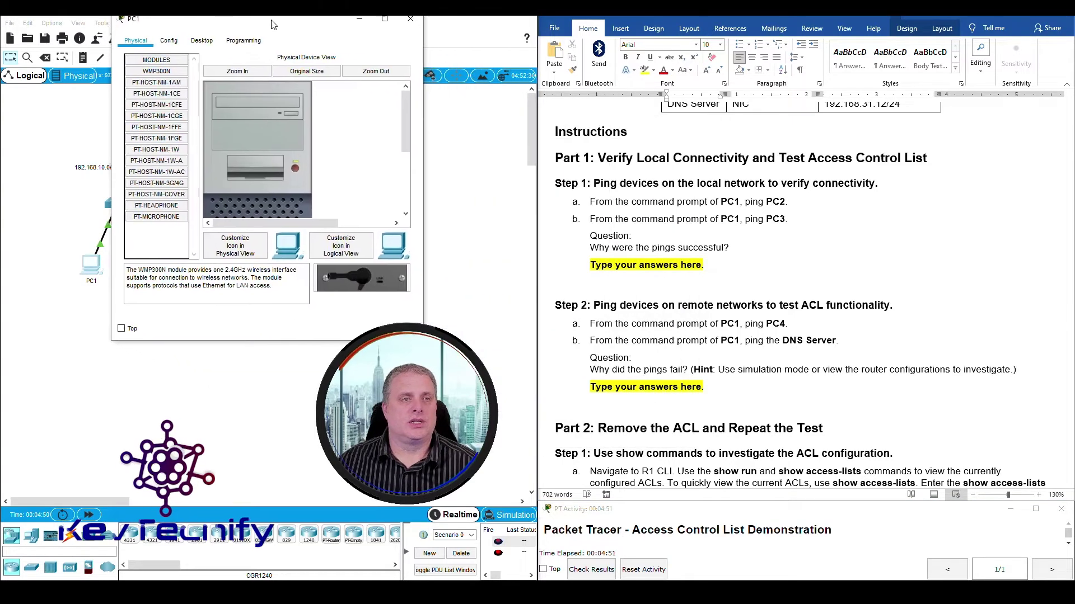
pyautogui.click(199, 40)
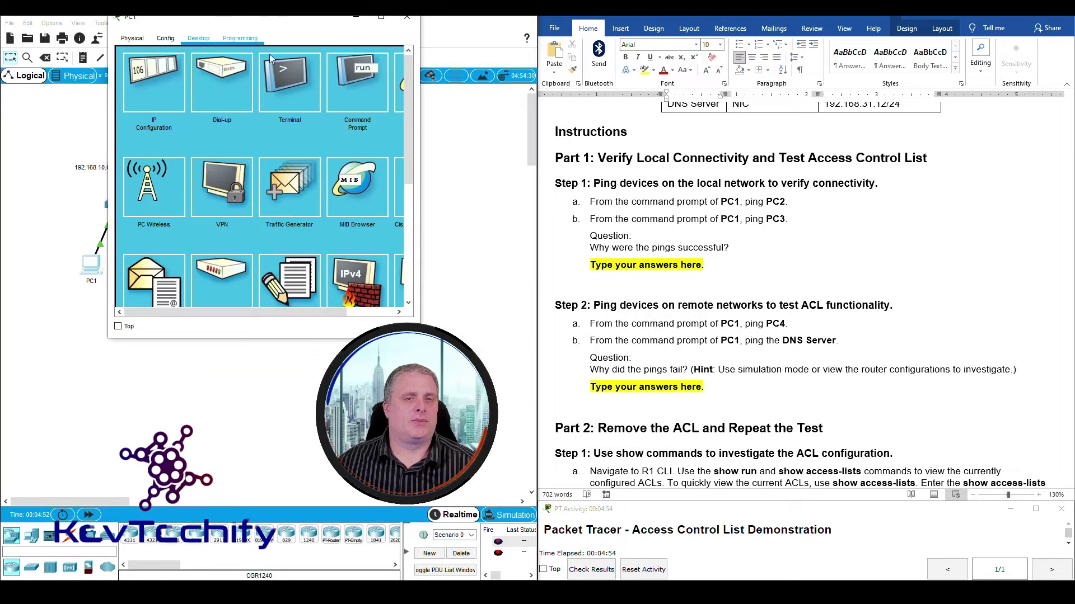
pyautogui.click(363, 83)
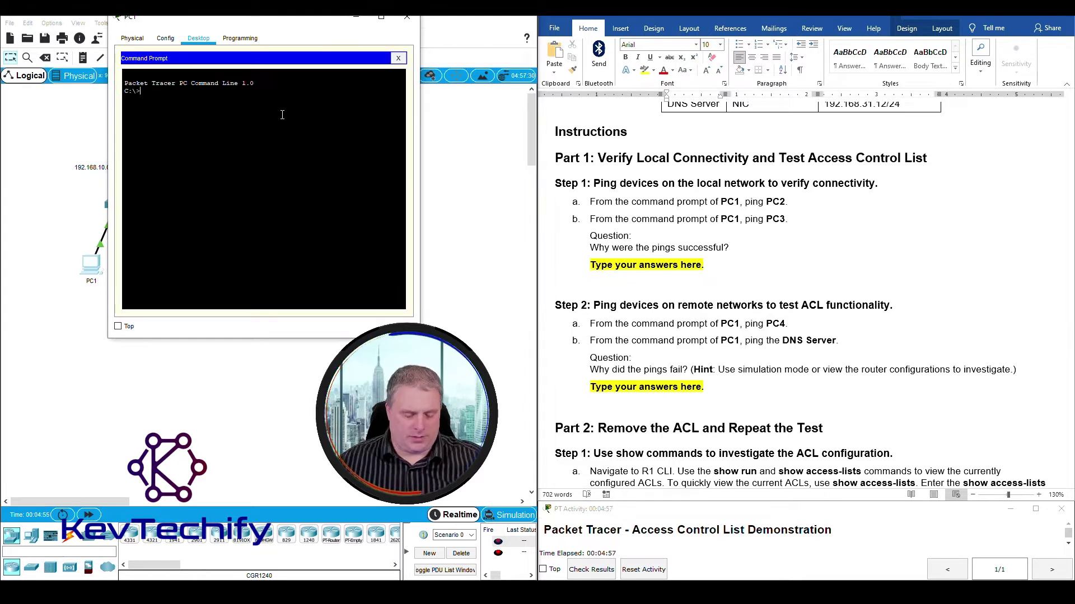
# Step: Look up PC2's address in the addressing table and ping 192.168.10.11 from PC1's command prompt
pyautogui.write('ping')
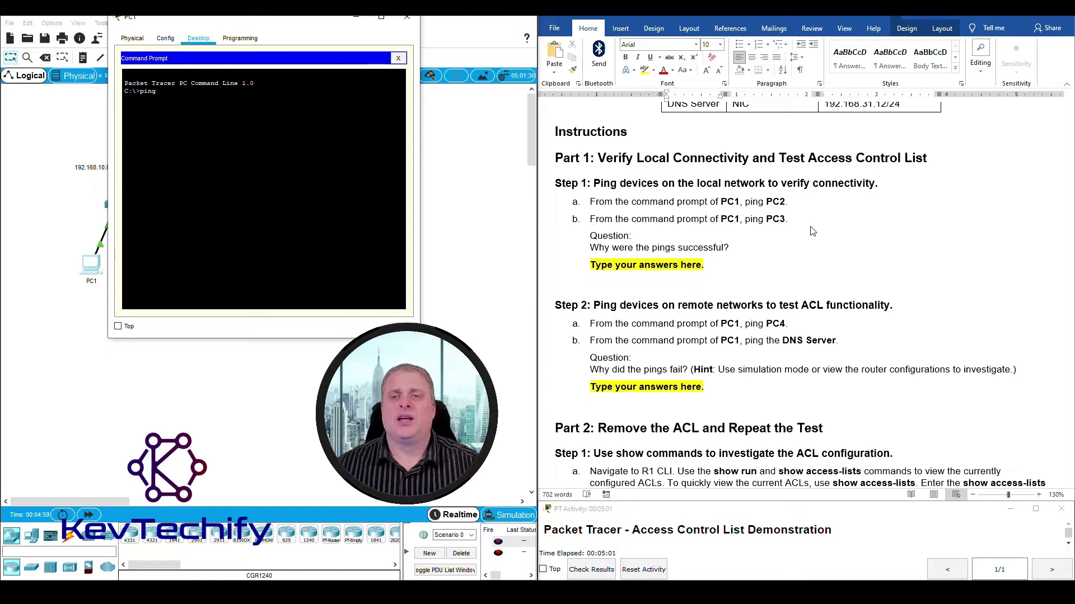
pyautogui.scroll(5, 827, 252)
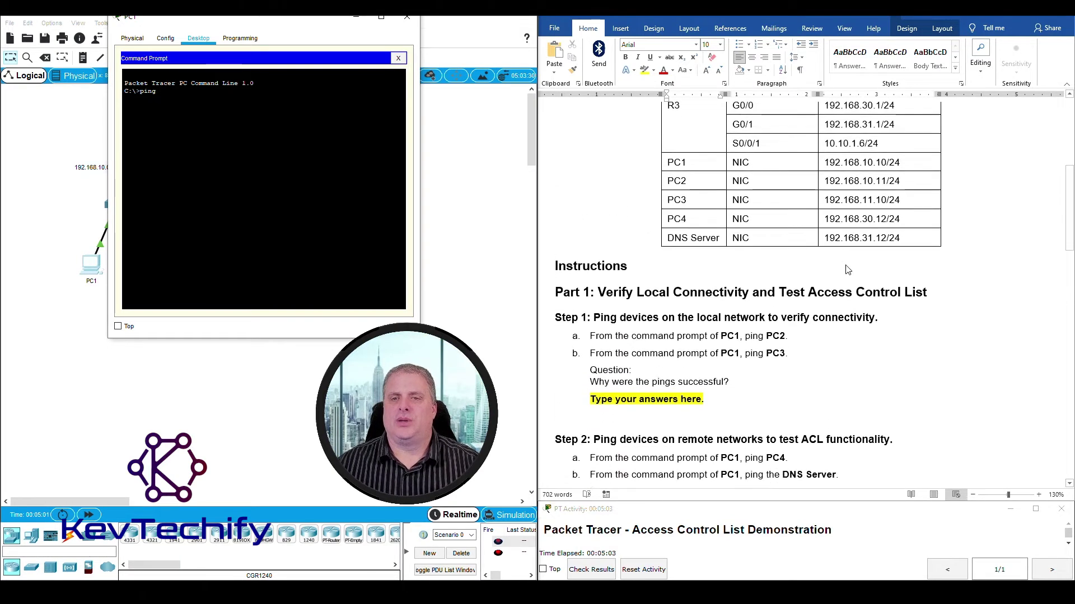
pyautogui.click(830, 183)
pyautogui.moveTo(826, 181); pyautogui.dragTo(885, 180)
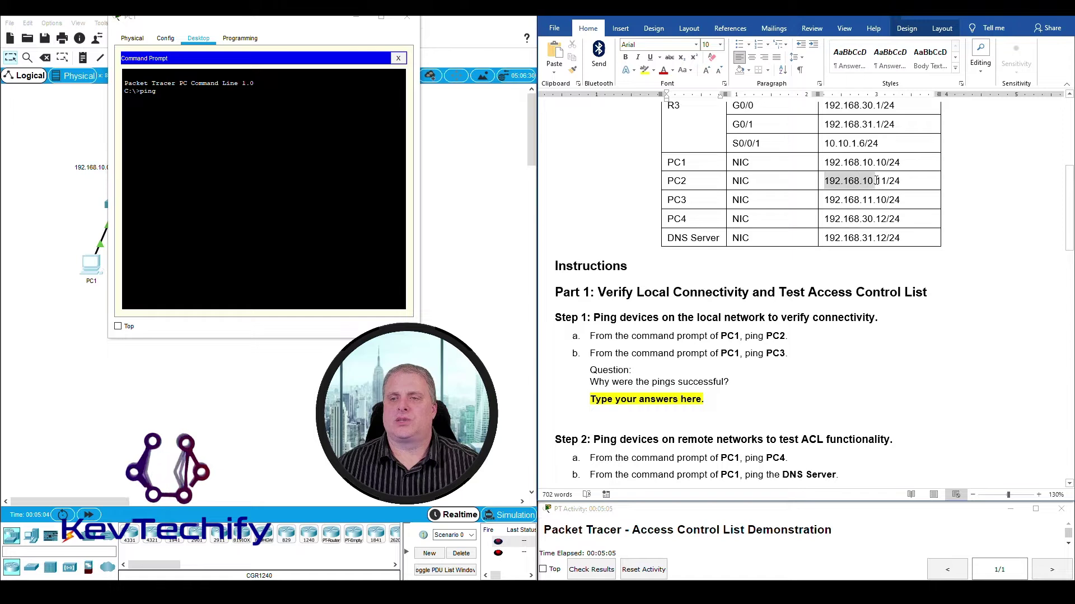
pyautogui.click(213, 97)
pyautogui.write('192.168.')
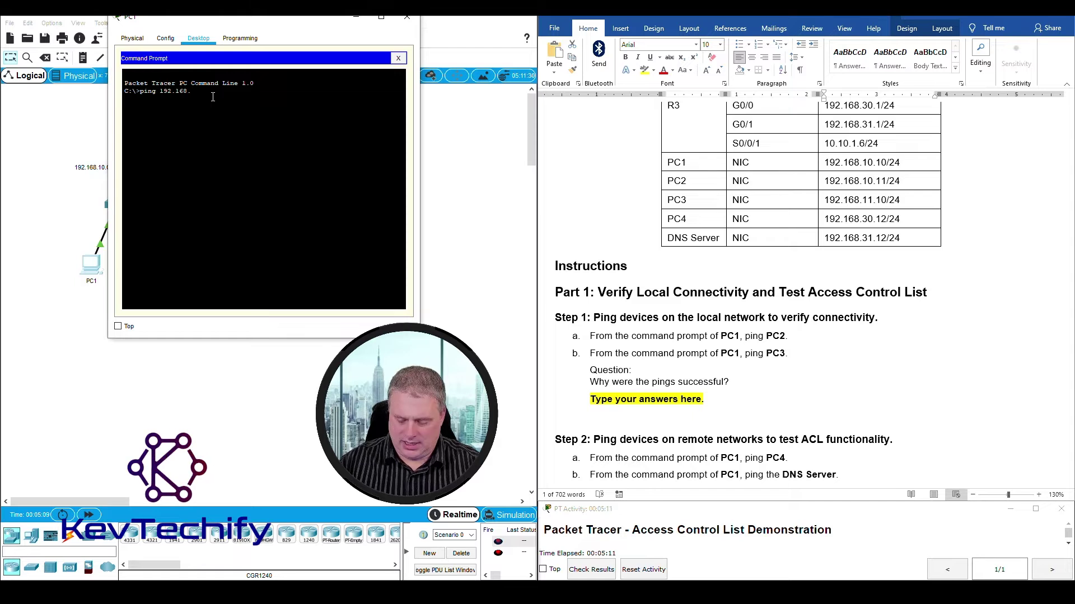
pyautogui.write('10.11')
pyautogui.press('Return')
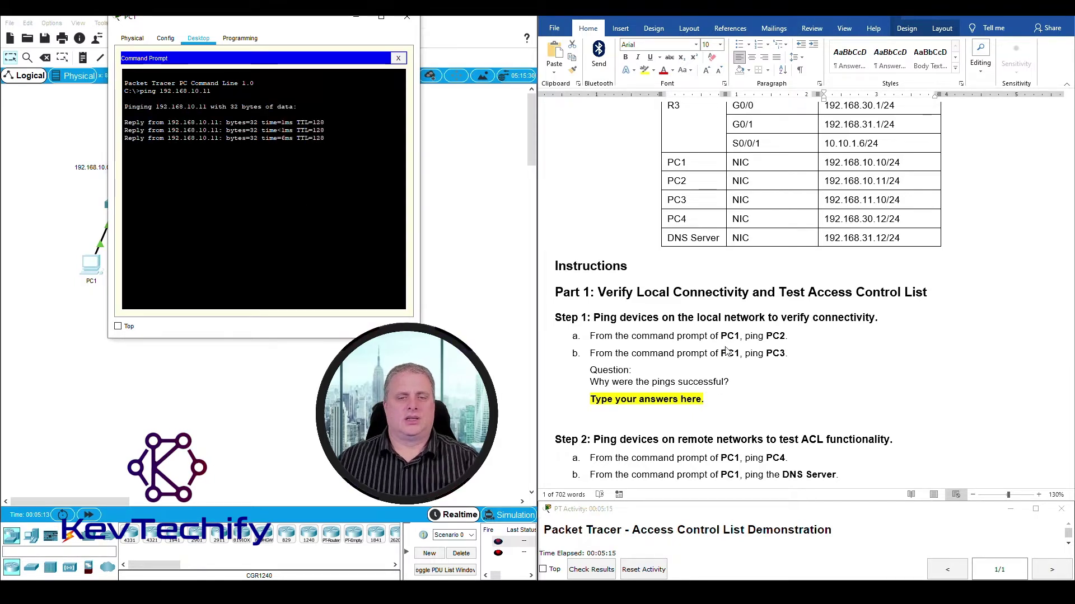
# Step: Ping PC3 at 192.168.11.10 from PC1's command prompt, correcting any typing error in the address
pyautogui.click(605, 354)
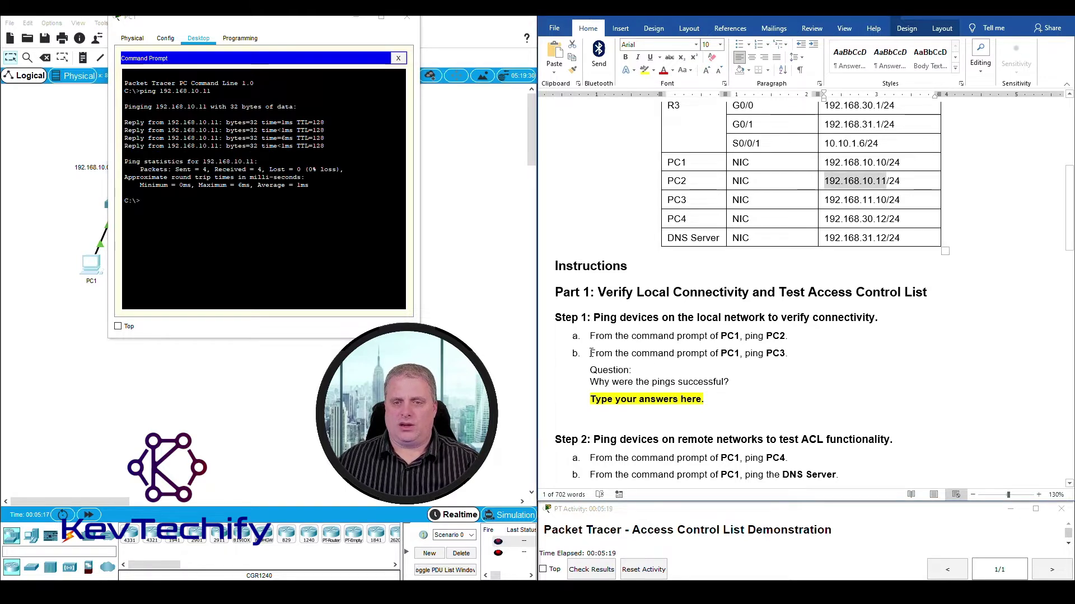
pyautogui.moveTo(591, 353); pyautogui.dragTo(777, 354)
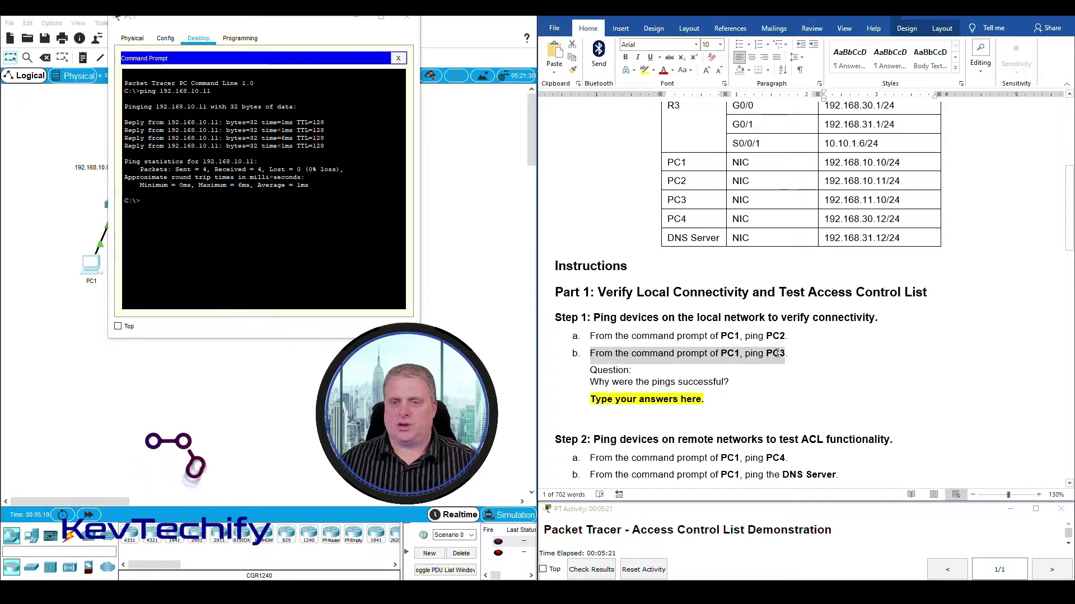
pyautogui.click(199, 204)
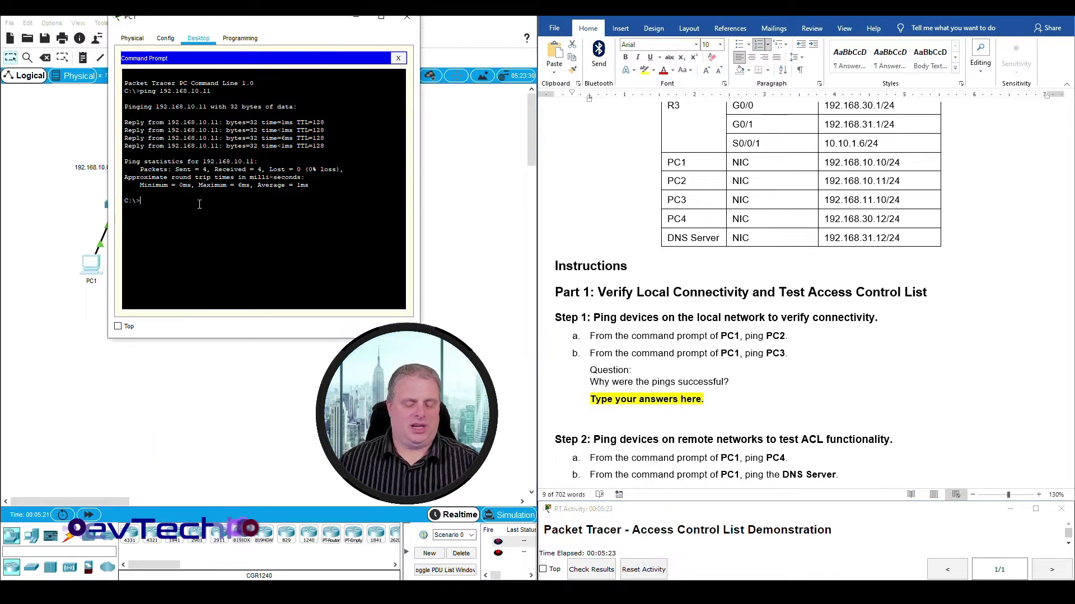
pyautogui.press('Return')
pyautogui.press('Return')
pyautogui.write('ping')
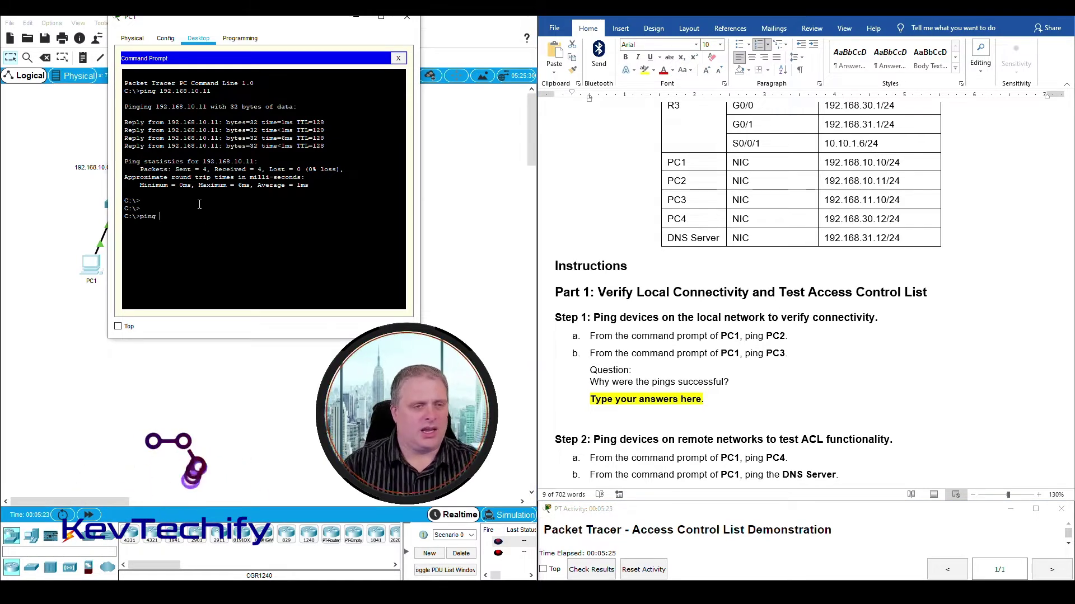
pyautogui.click(828, 200)
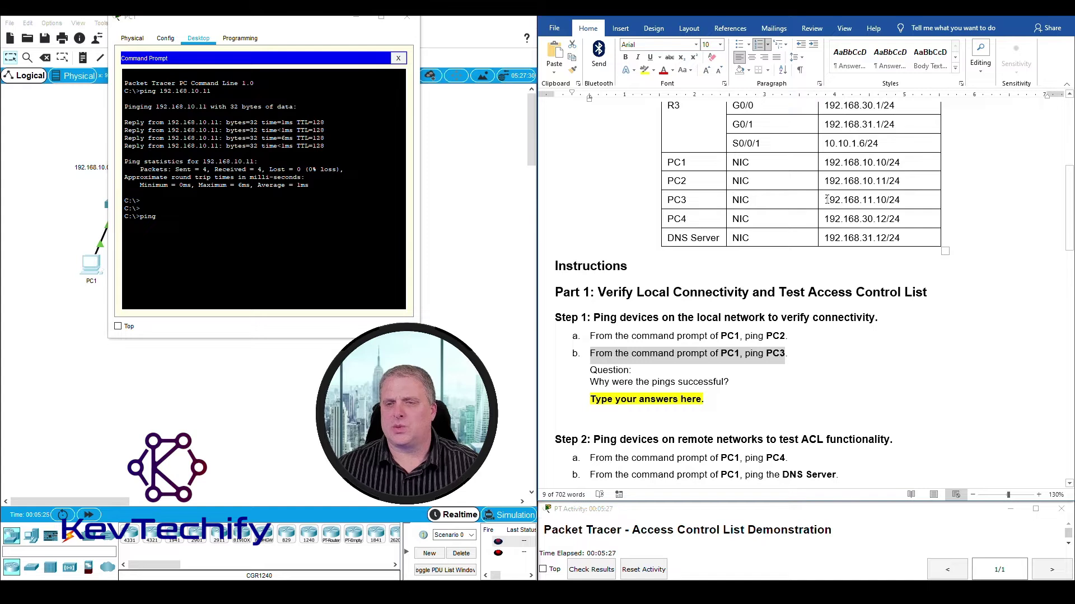
pyautogui.moveTo(828, 200); pyautogui.dragTo(888, 200)
pyautogui.click(171, 213)
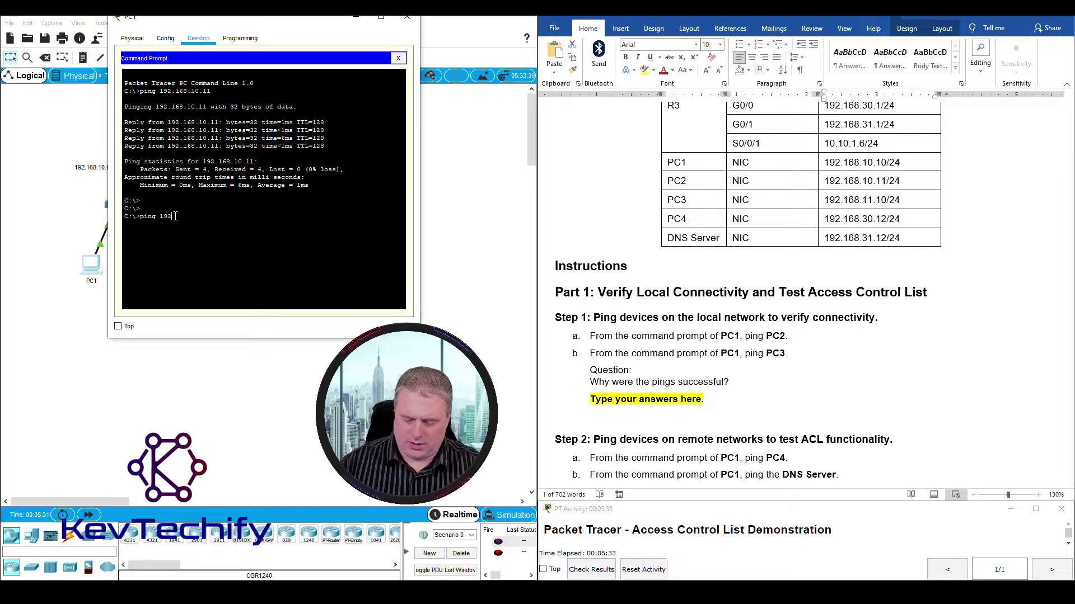
pyautogui.write('ping 192..168.11')
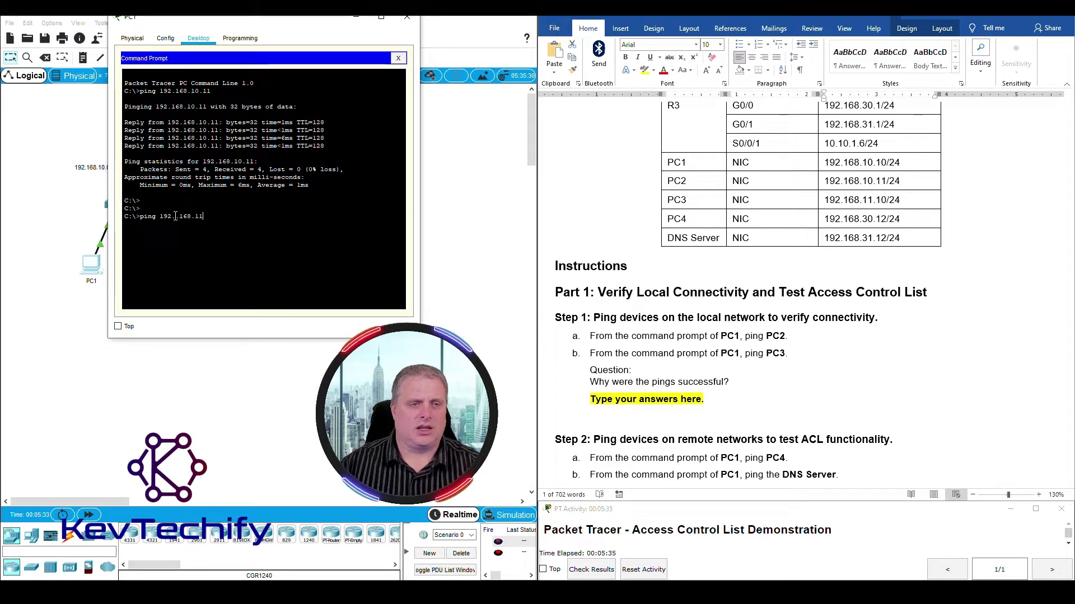
pyautogui.write('.10')
pyautogui.press('Return')
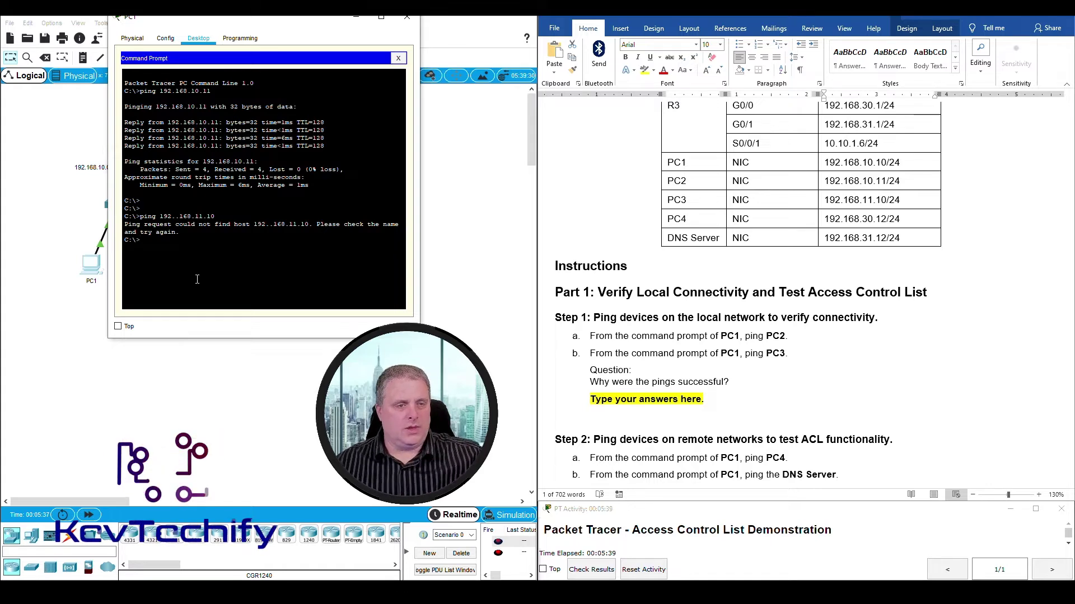
pyautogui.press('Up')
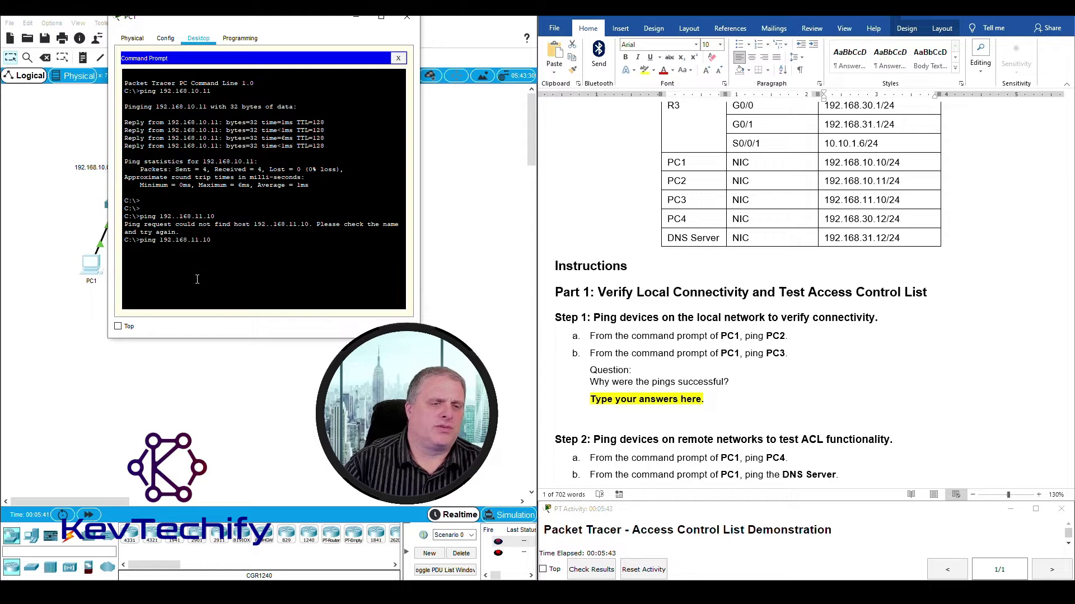
pyautogui.press('Return')
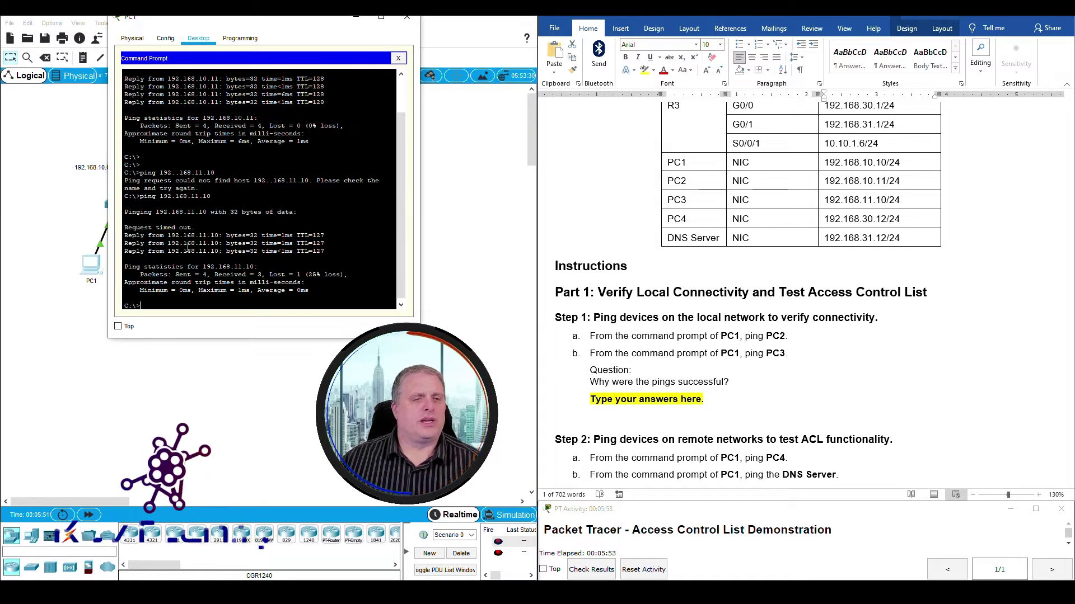
# Step: Examine the individual reply lines of the PC3 ping, and repeat the ping to 192.168.11.10
pyautogui.moveTo(124, 228); pyautogui.dragTo(208, 230)
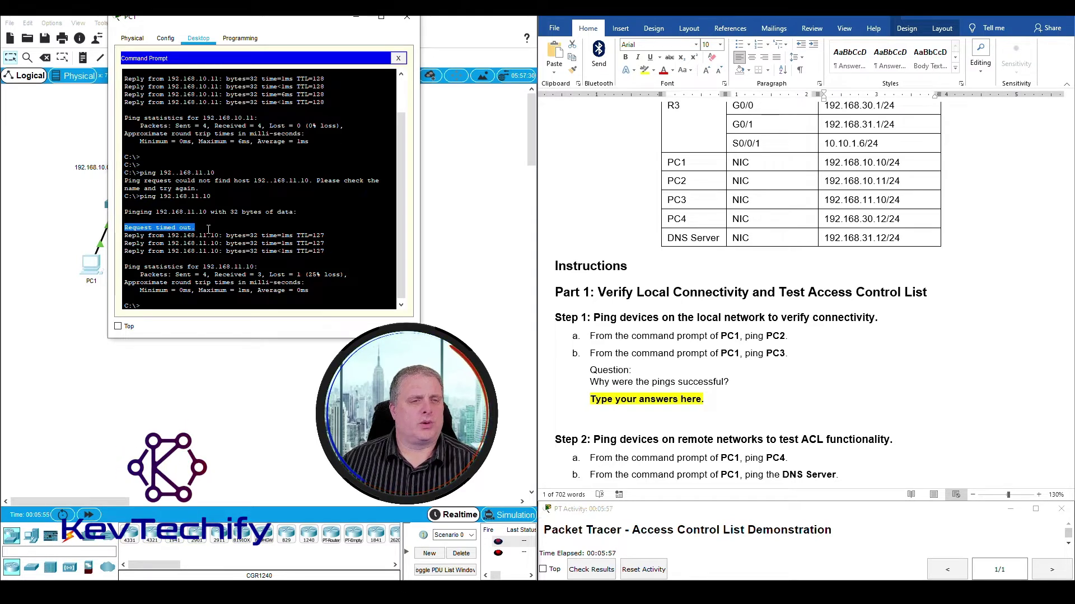
pyautogui.moveTo(125, 235); pyautogui.dragTo(326, 252)
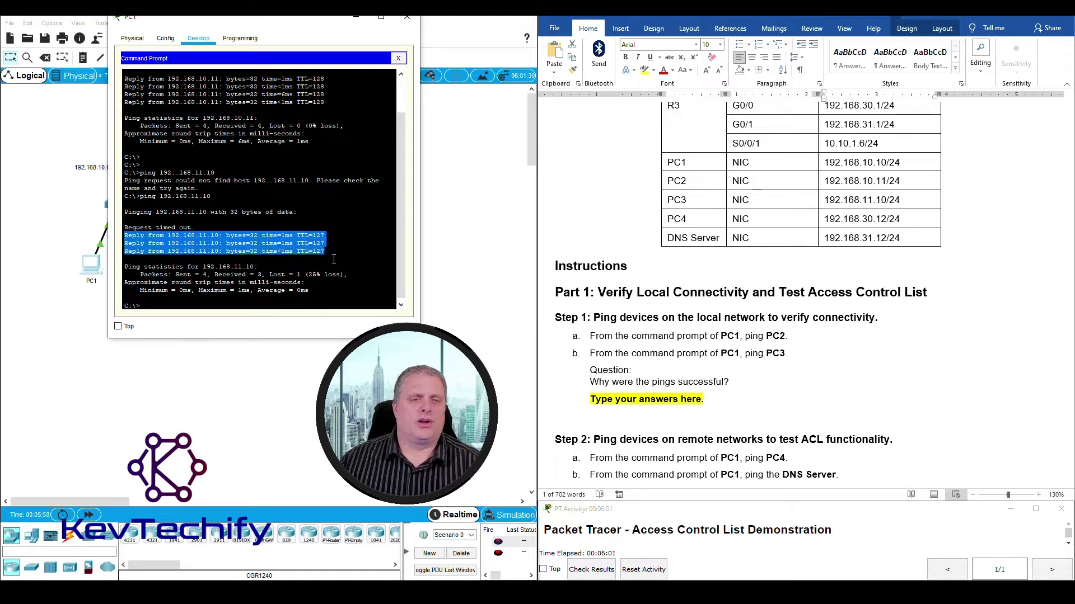
pyautogui.click(217, 305)
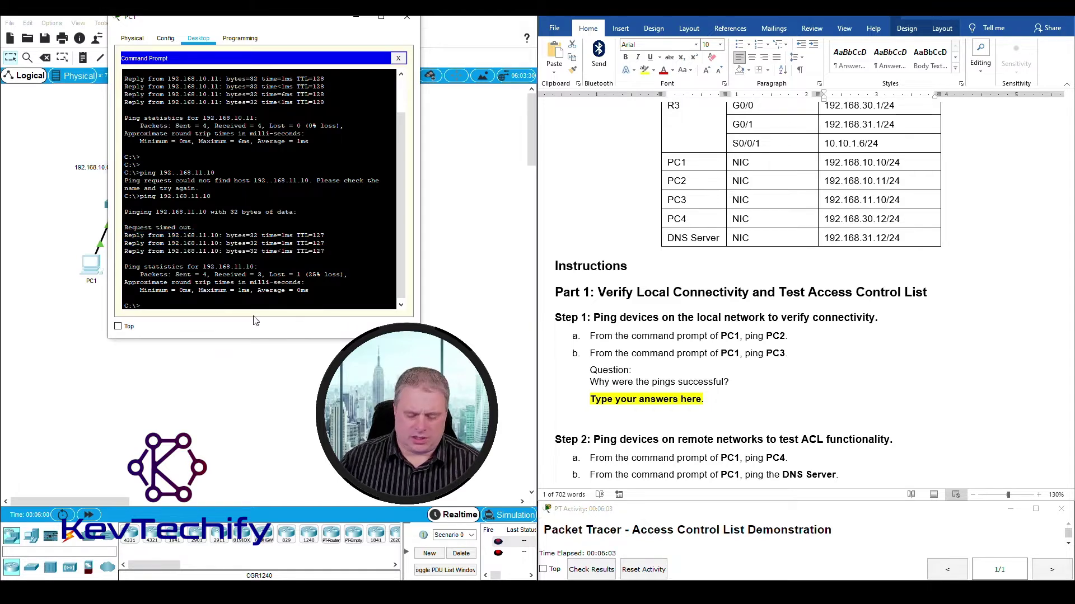
pyautogui.press('Return')
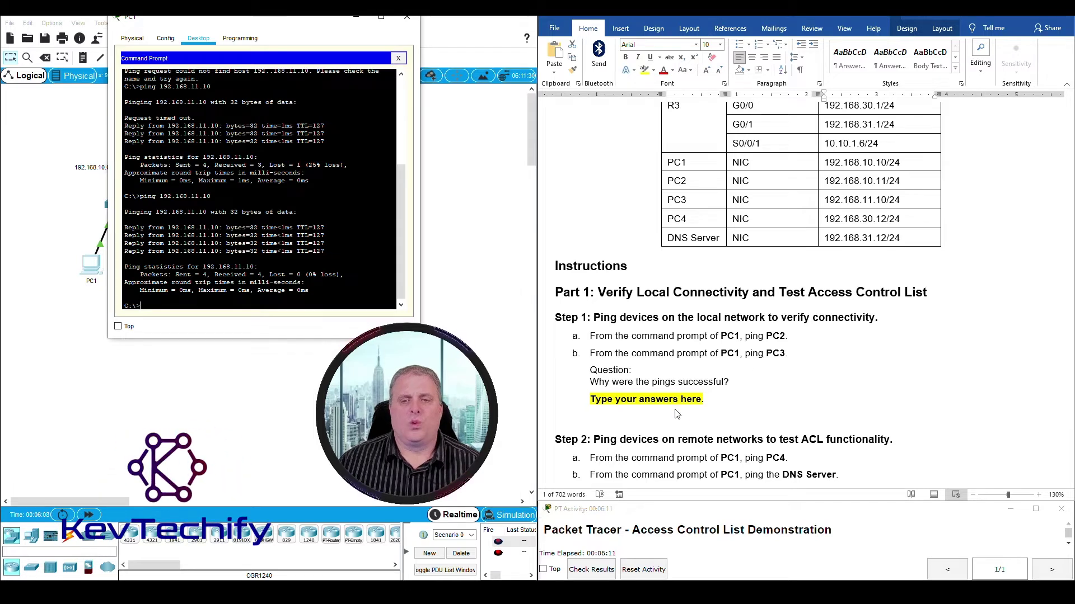
# Step: Replace the answer placeholder under "Why were the pings successful?" with "Yes"
pyautogui.click(629, 399)
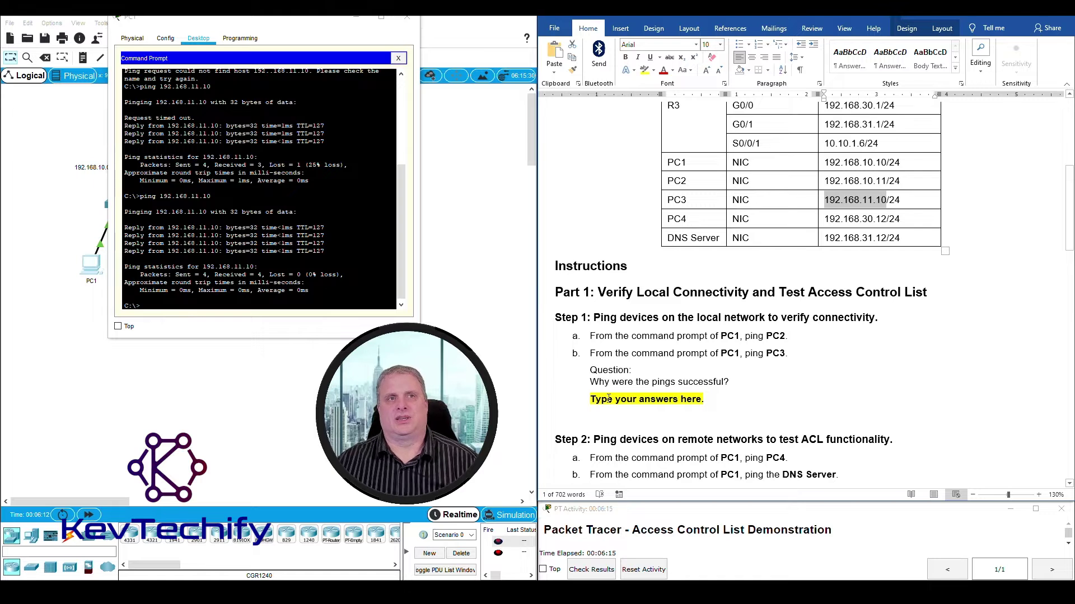
pyautogui.click(608, 399)
pyautogui.moveTo(592, 399); pyautogui.dragTo(714, 398)
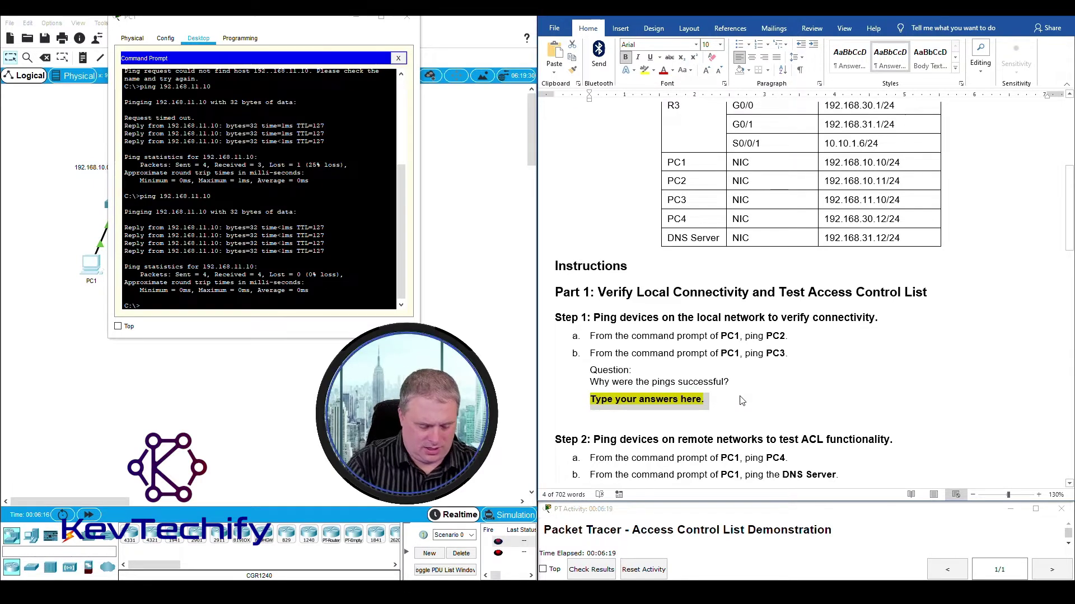
pyautogui.write('Yes')
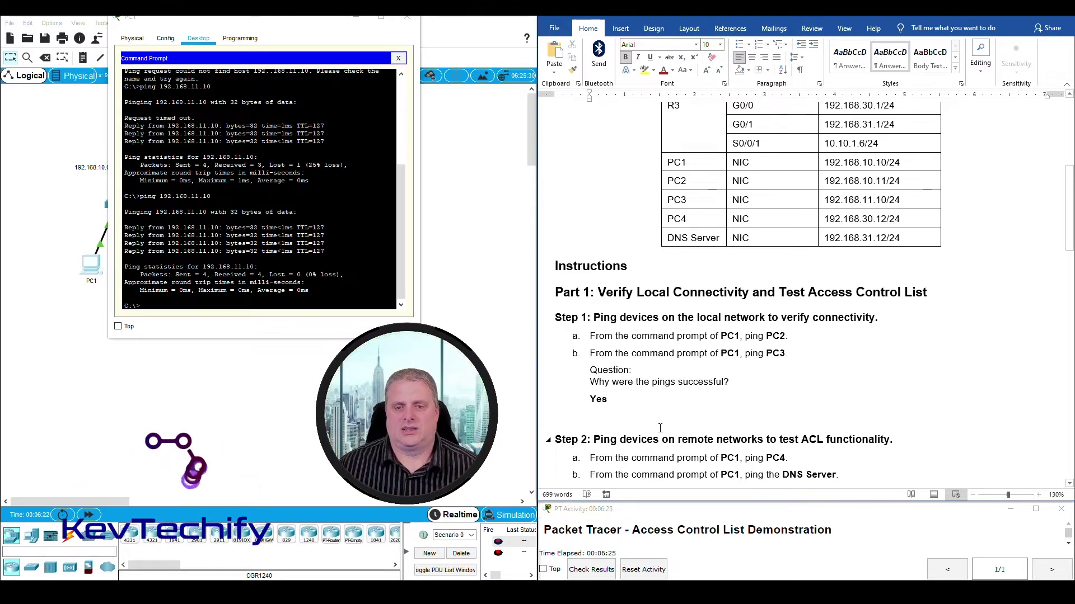
# Step: Look up PC4's address in the addressing table and ping 192.168.30.12 from PC1's command prompt
pyautogui.scroll(-4, 649, 420)
pyautogui.scroll(-1, 649, 420)
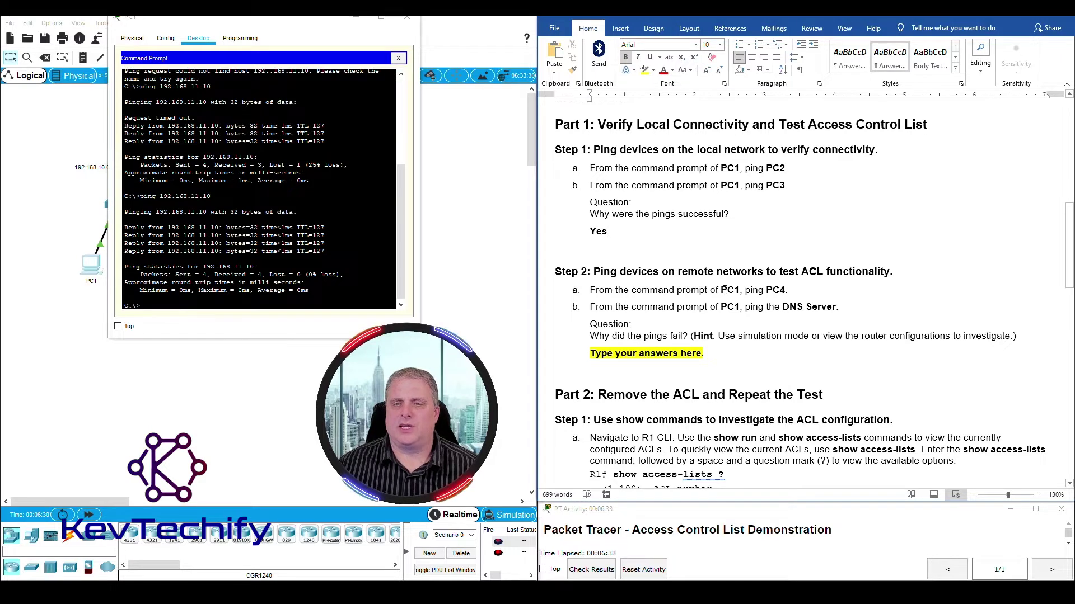
pyautogui.scroll(5, 815, 343)
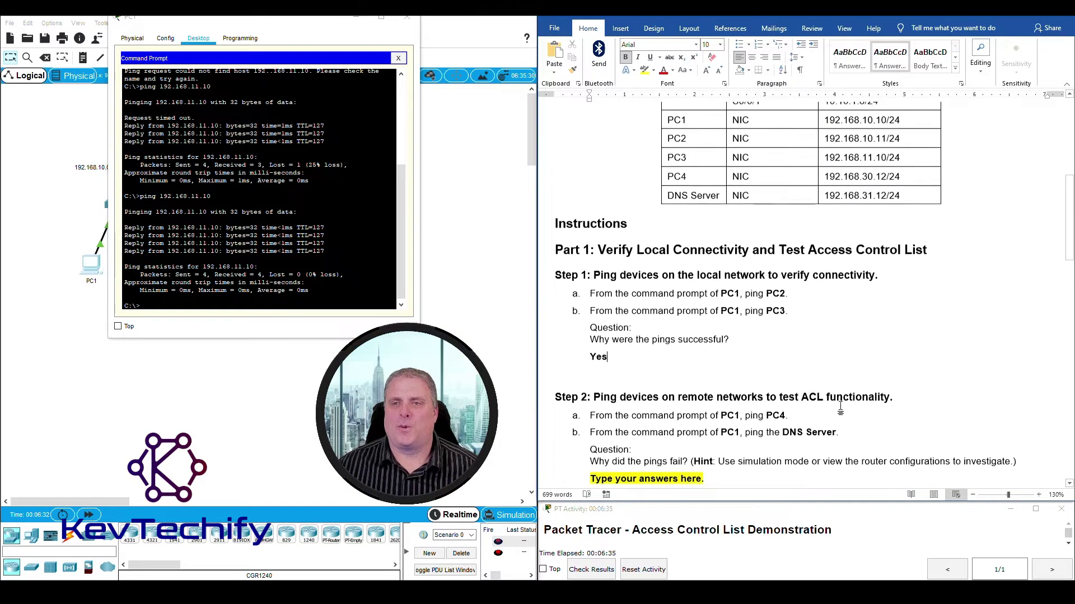
pyautogui.moveTo(825, 219); pyautogui.dragTo(885, 218)
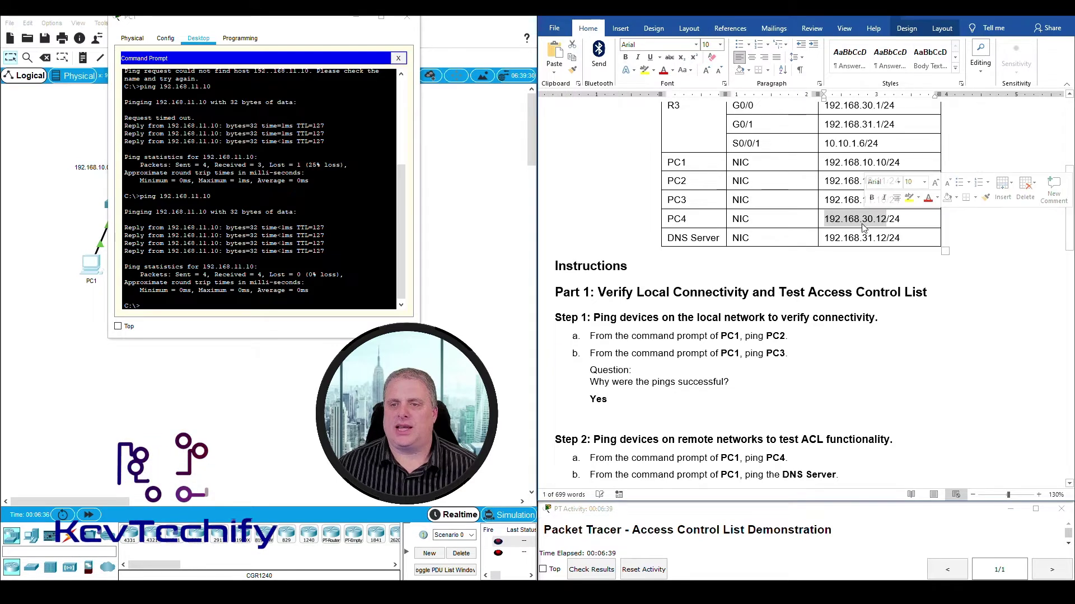
pyautogui.click(189, 304)
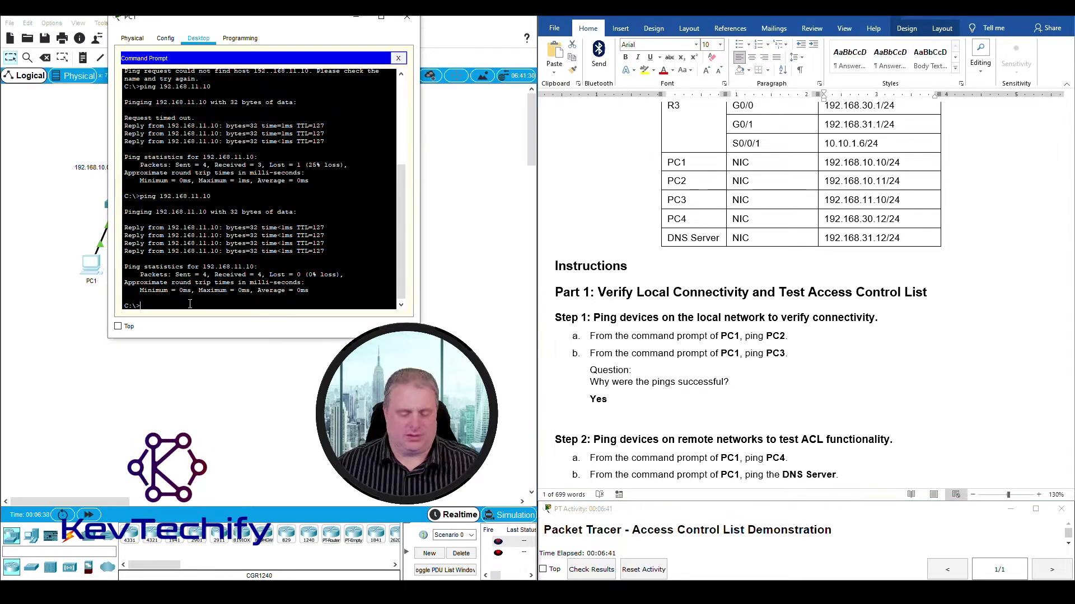
pyautogui.press('Return')
pyautogui.press('Return')
pyautogui.press('Return')
pyautogui.press('Return')
pyautogui.press('Return')
pyautogui.write('pin')
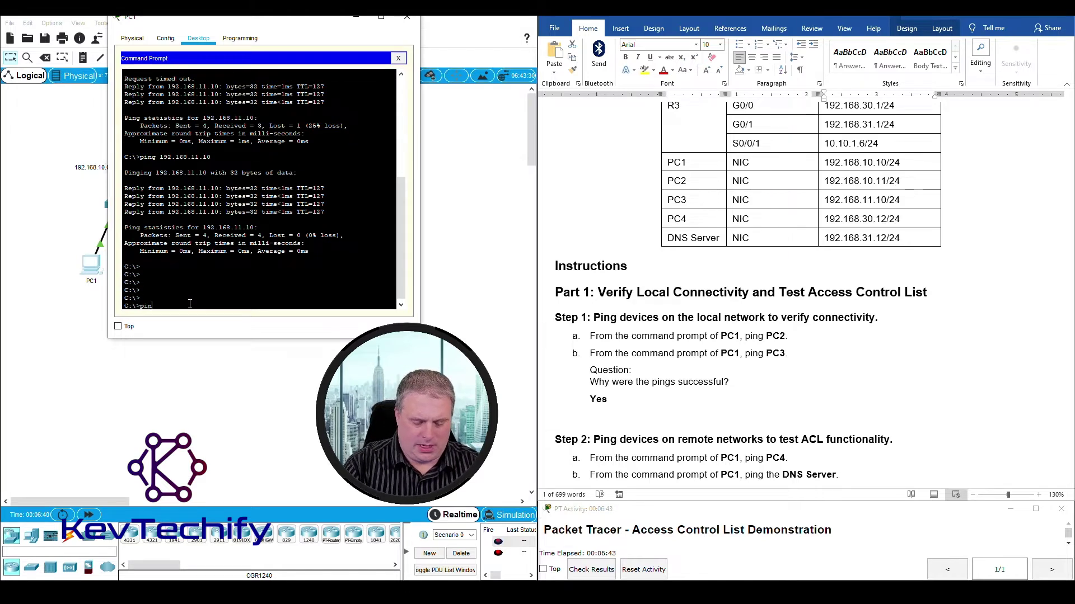
pyautogui.write('g 192.168')
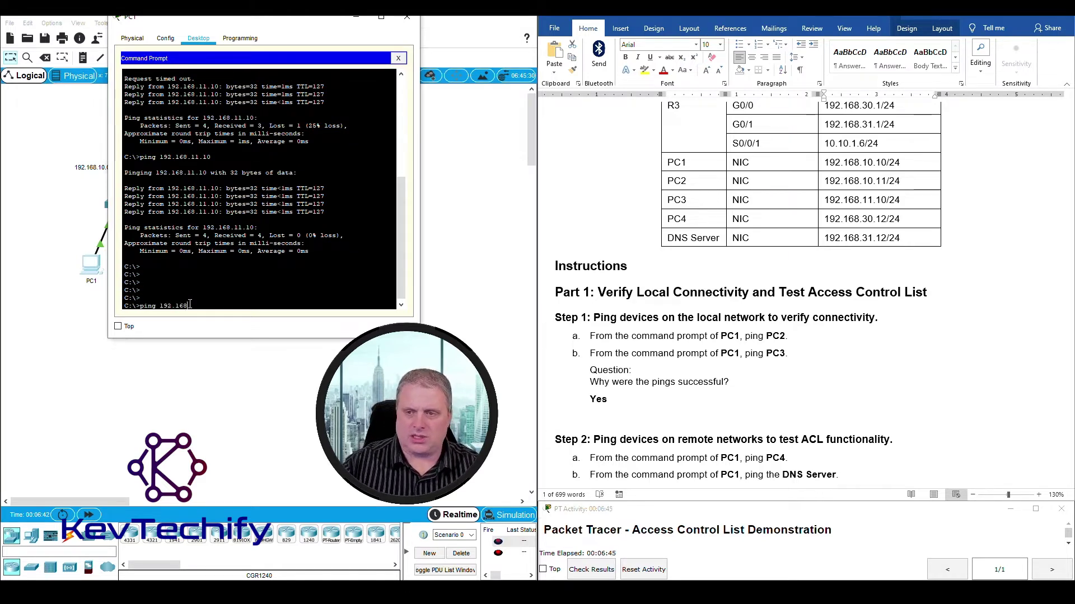
pyautogui.write('.30')
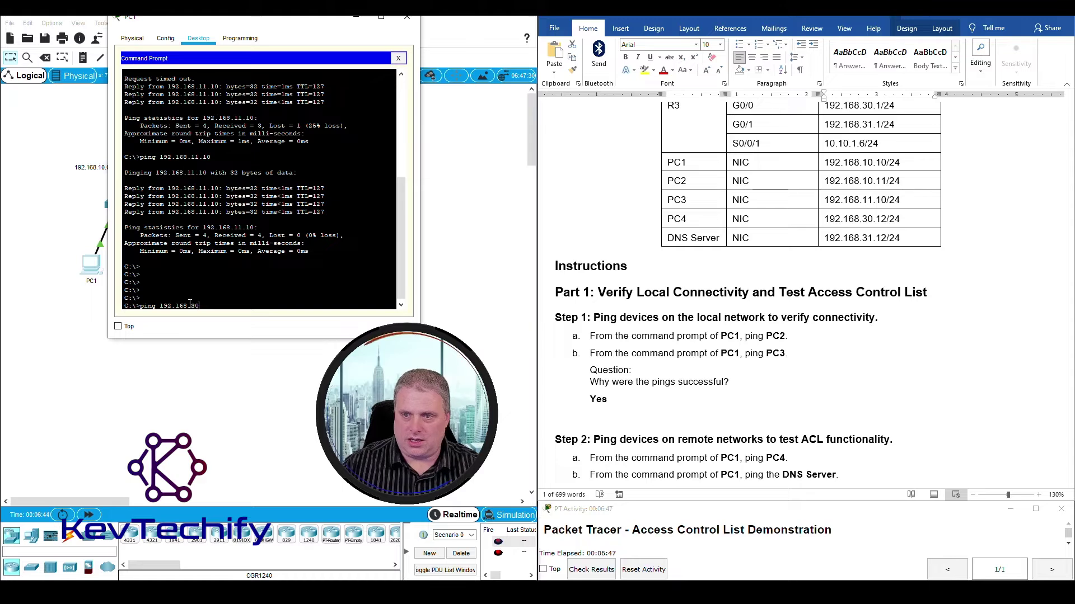
pyautogui.write('.12')
pyautogui.press('Return')
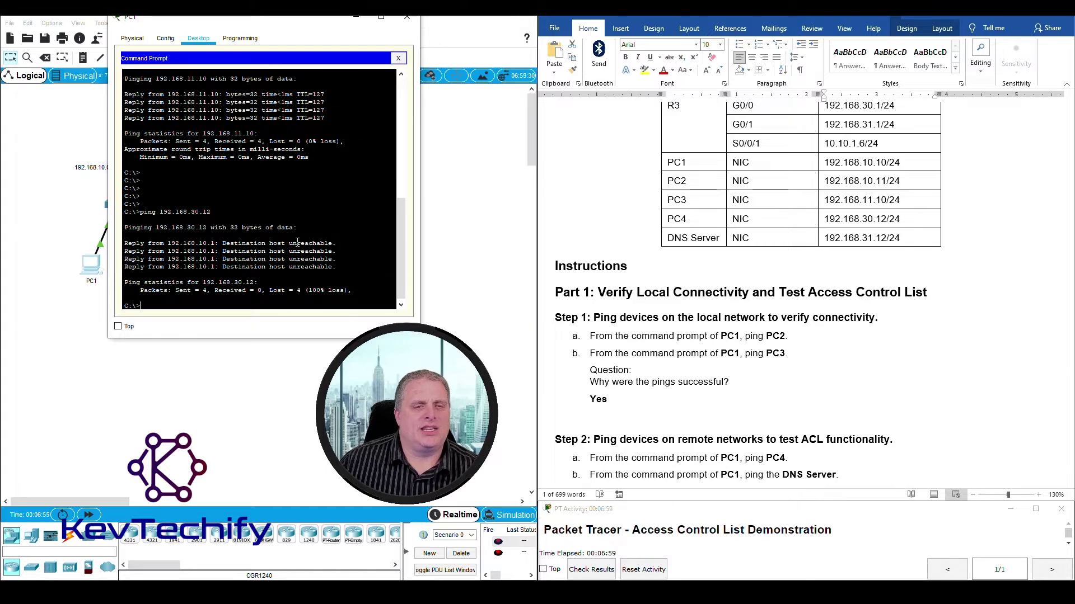
# Step: Examine which address replied to the PC4 ping and locate the matching router R1 interface in the topology
pyautogui.moveTo(313, 23); pyautogui.dragTo(644, 25)
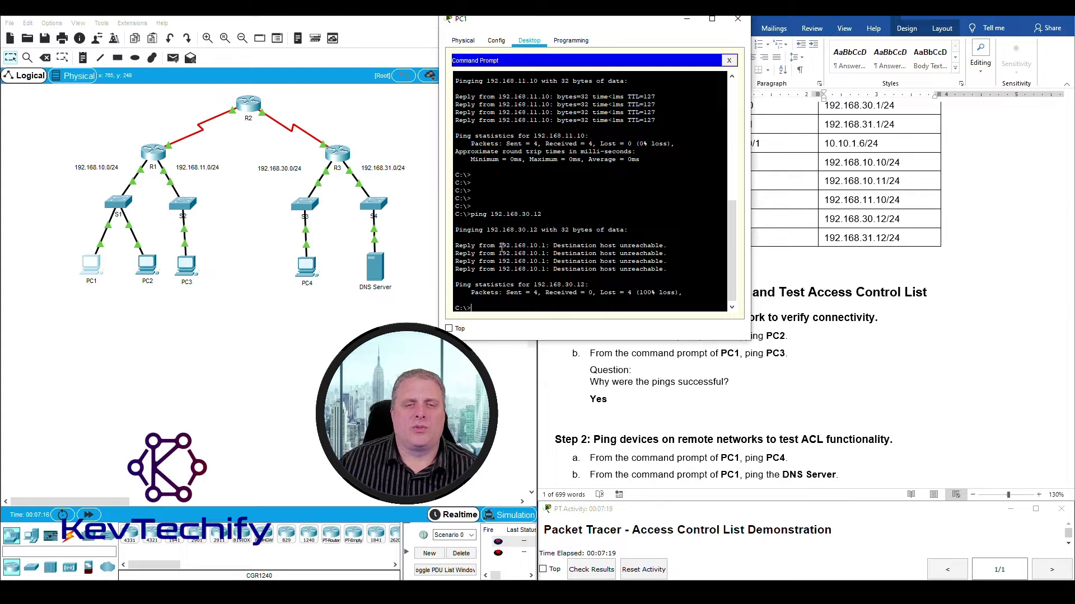
pyautogui.moveTo(498, 246); pyautogui.dragTo(547, 245)
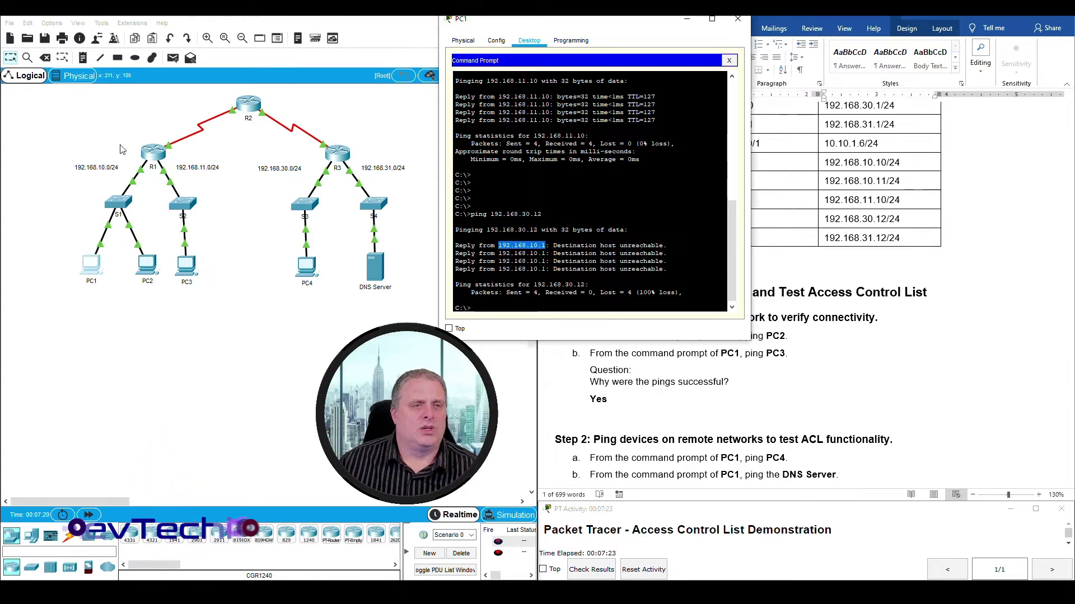
pyautogui.click(128, 158)
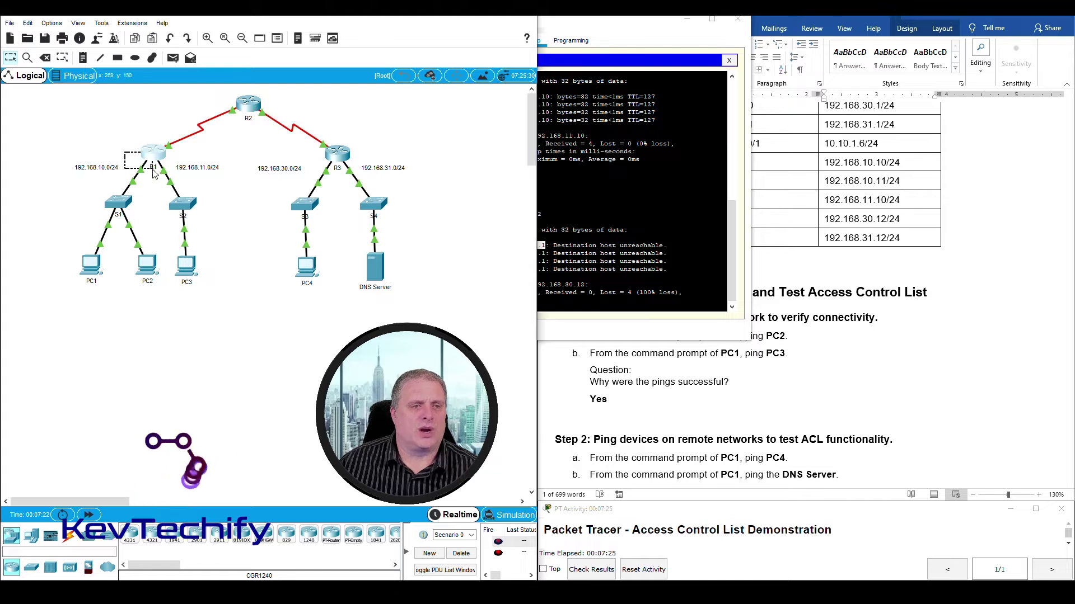
pyautogui.moveTo(128, 154); pyautogui.dragTo(150, 168)
pyautogui.moveTo(139, 156); pyautogui.dragTo(131, 150)
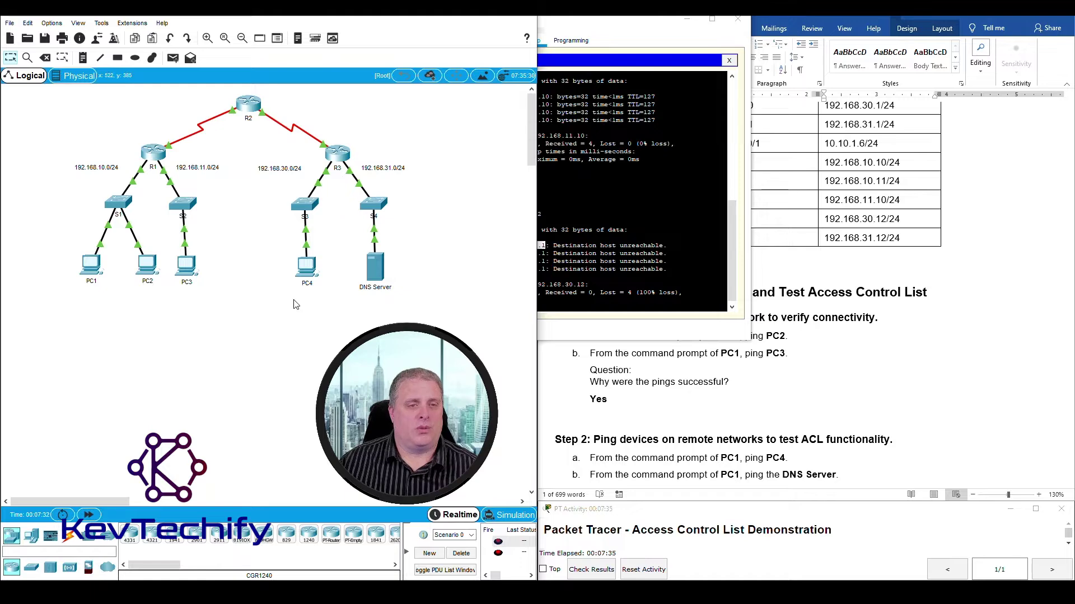
# Step: Read the worksheet's DNS Server ping instruction and ping 192.168.31.12 from PC1's command prompt
pyautogui.click(694, 413)
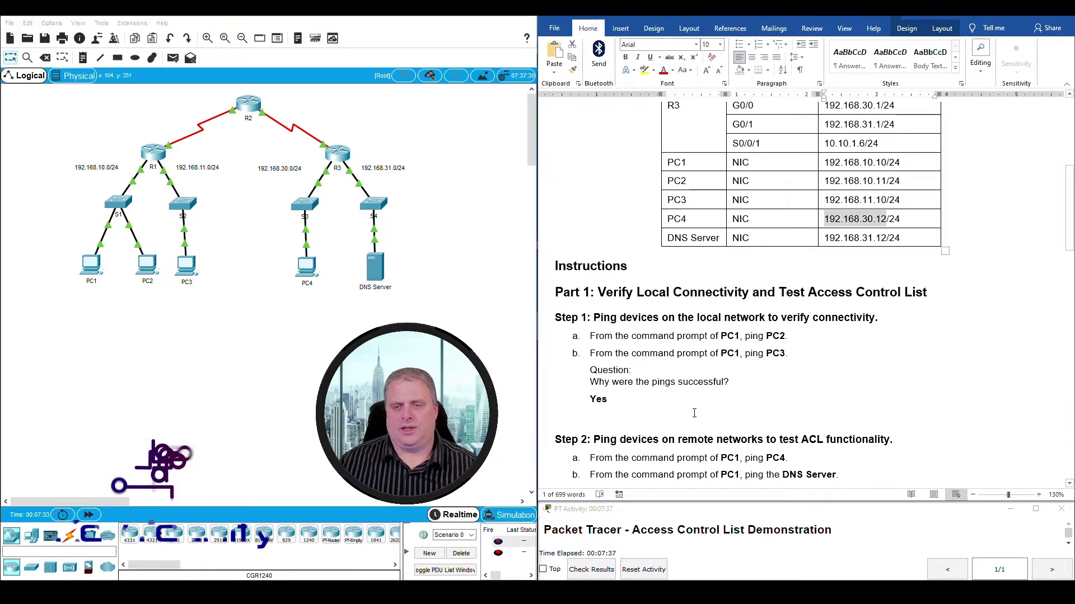
pyautogui.scroll(-1, 694, 413)
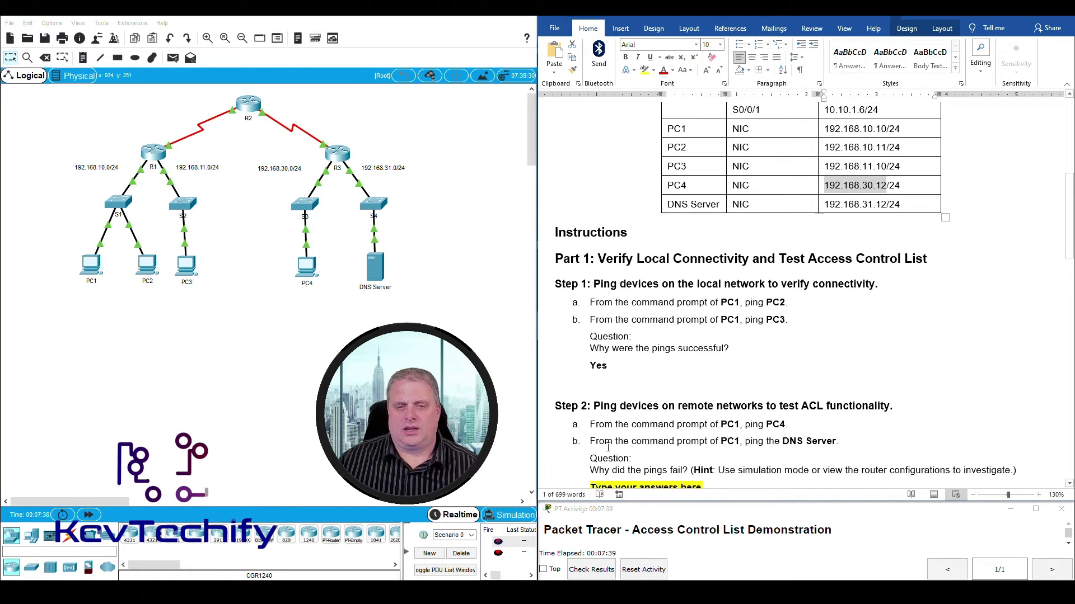
pyautogui.moveTo(590, 441); pyautogui.dragTo(834, 441)
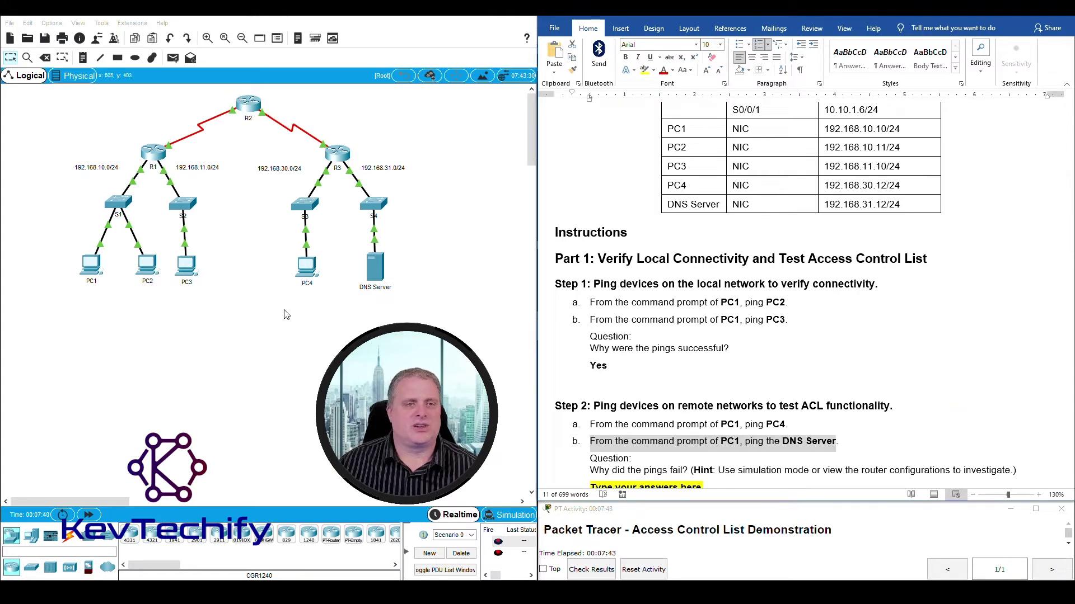
pyautogui.click(162, 155)
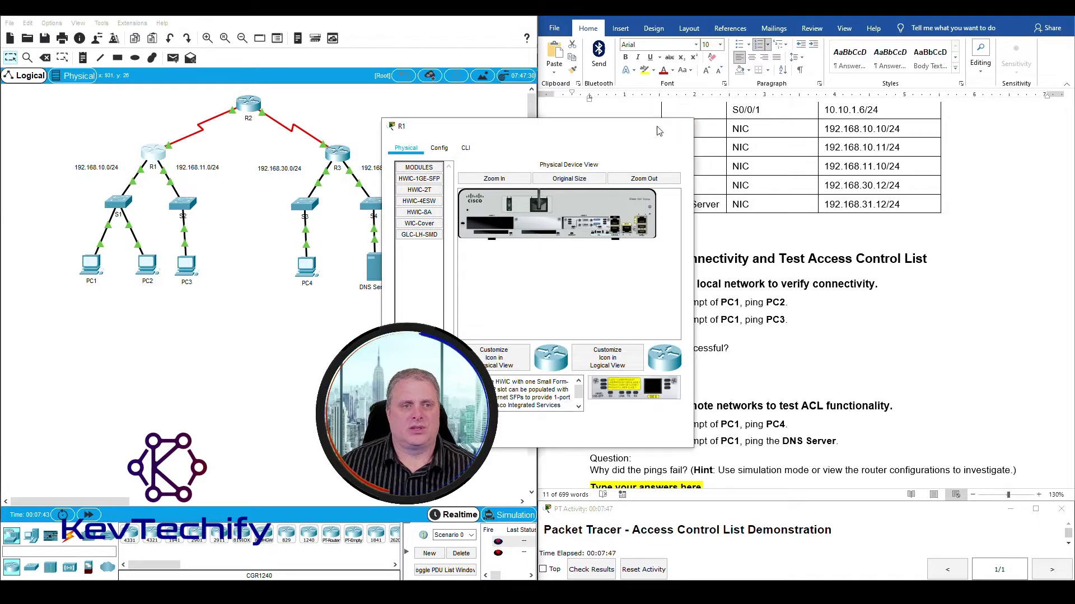
pyautogui.click(681, 126)
pyautogui.click(92, 269)
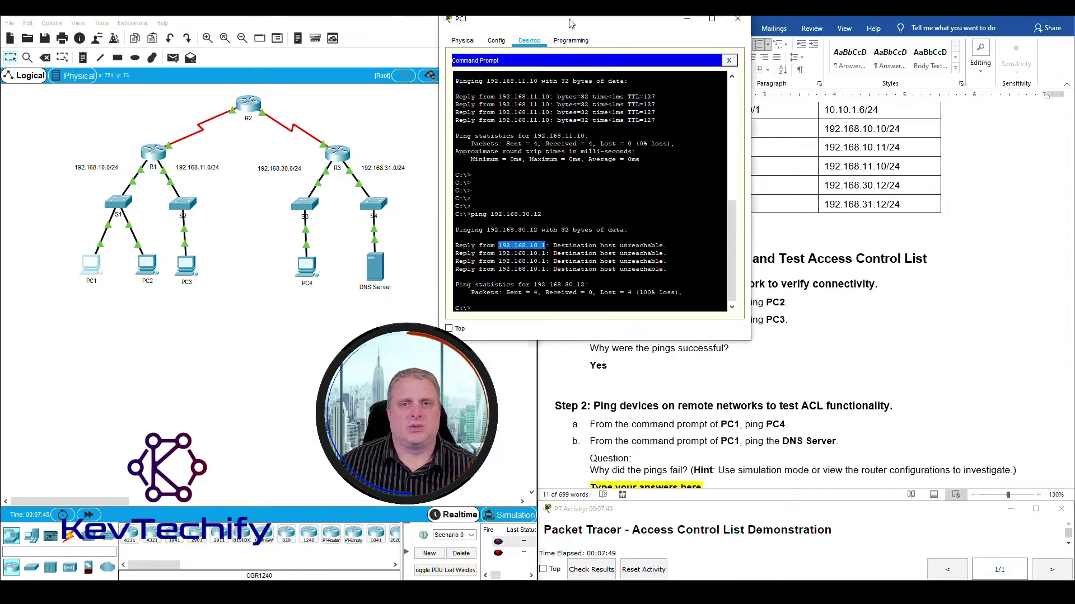
pyautogui.moveTo(569, 24); pyautogui.dragTo(407, 20)
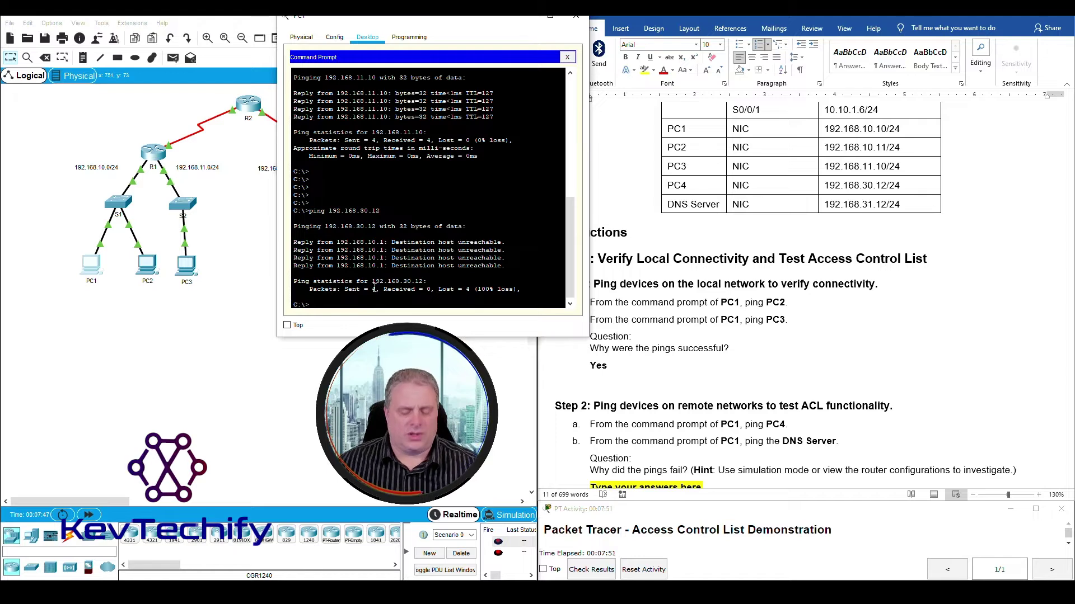
pyautogui.press('Return')
pyautogui.write('ping')
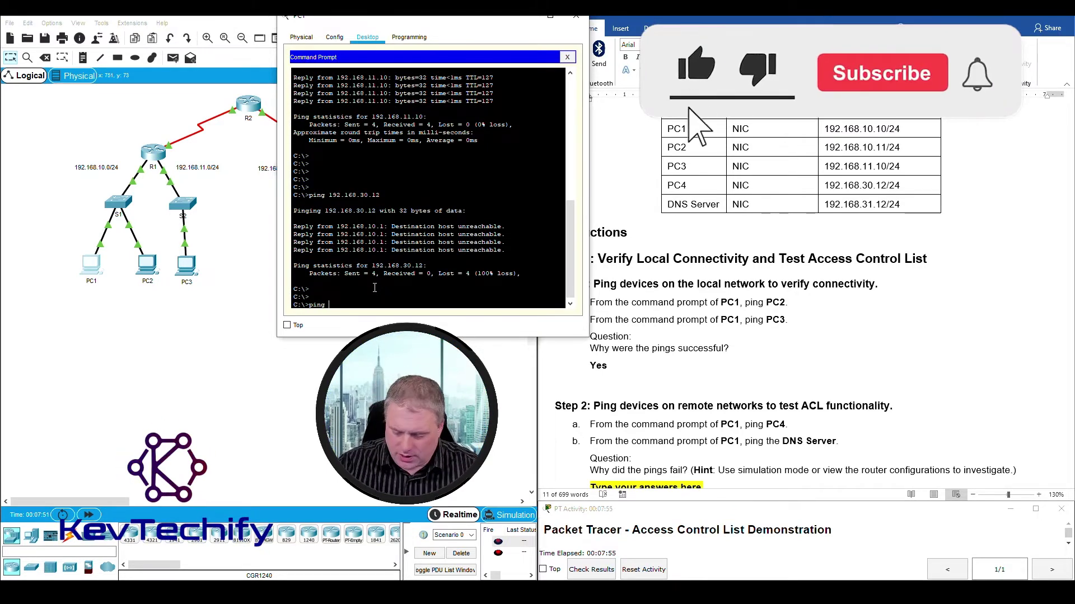
pyautogui.write(' 192')
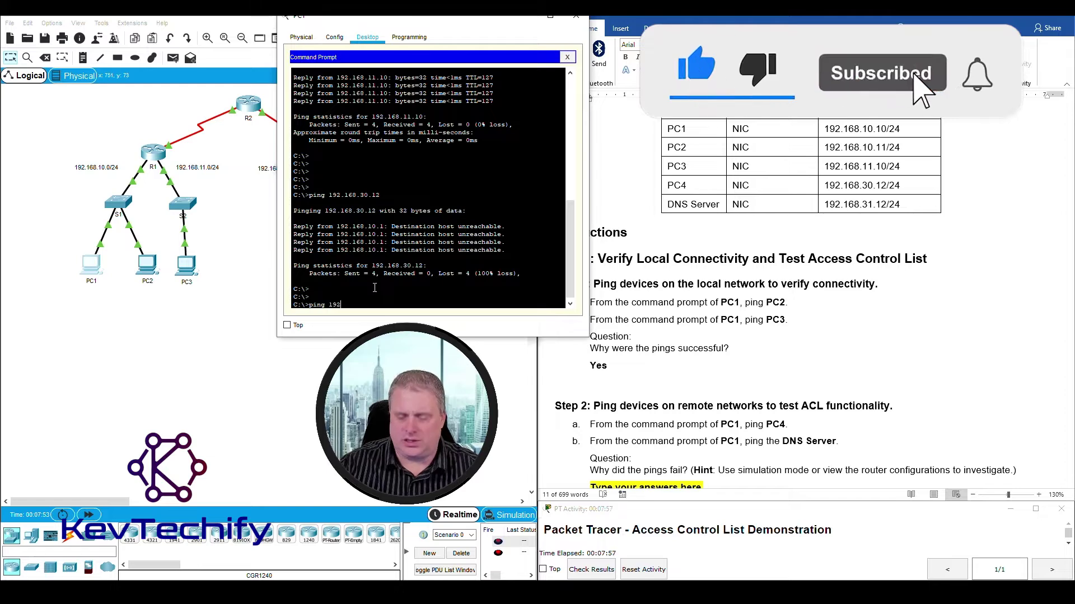
pyautogui.write('.168.')
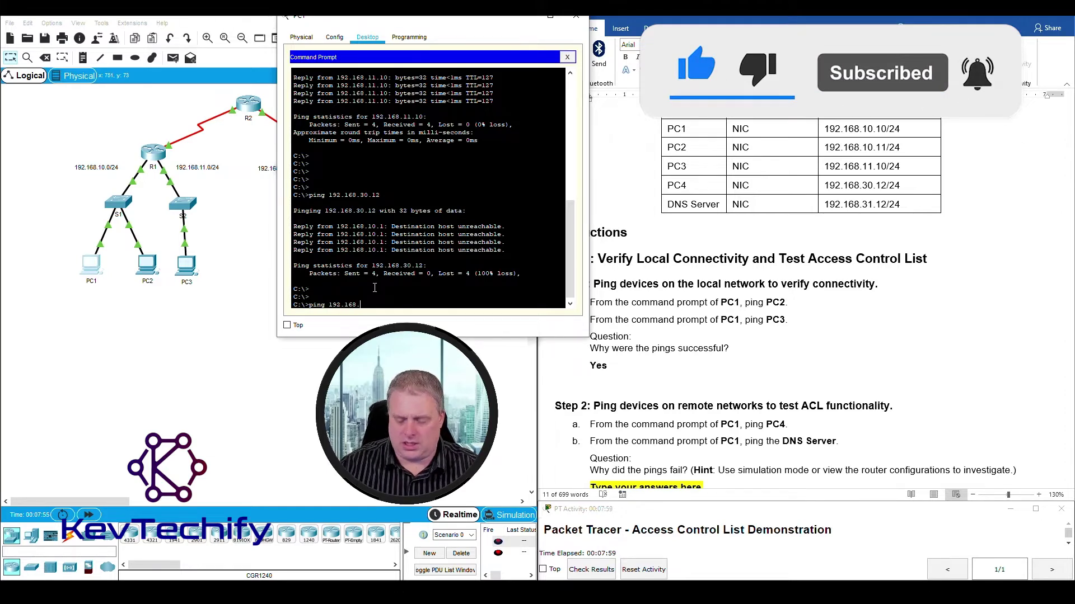
pyautogui.write('31.12')
pyautogui.press('Return')
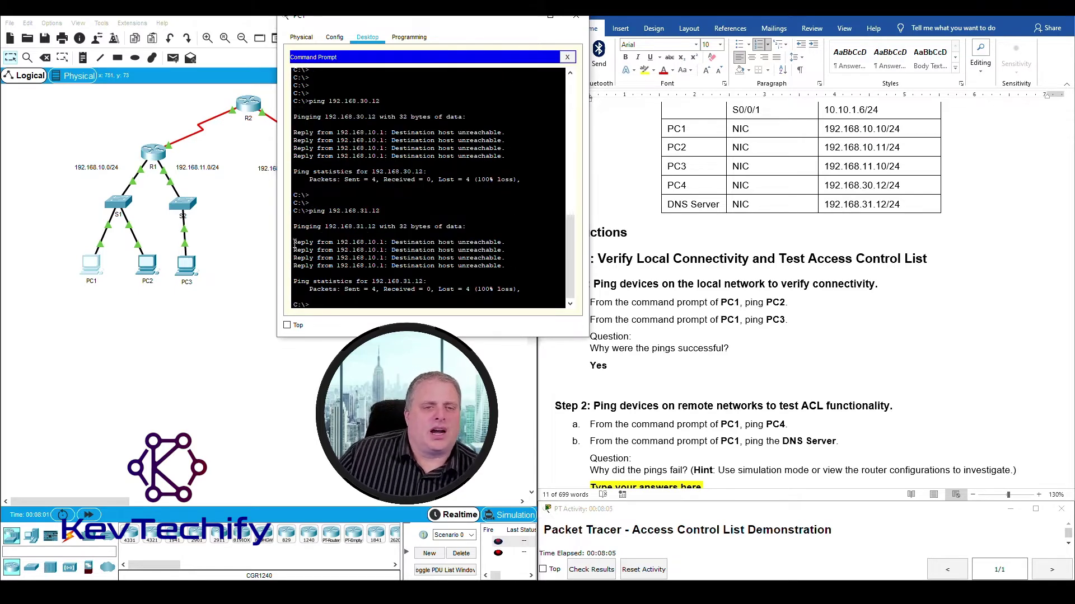
# Step: Examine the replying address in the DNS Server ping and compare it with R1's place in the topology
pyautogui.moveTo(336, 242); pyautogui.dragTo(381, 241)
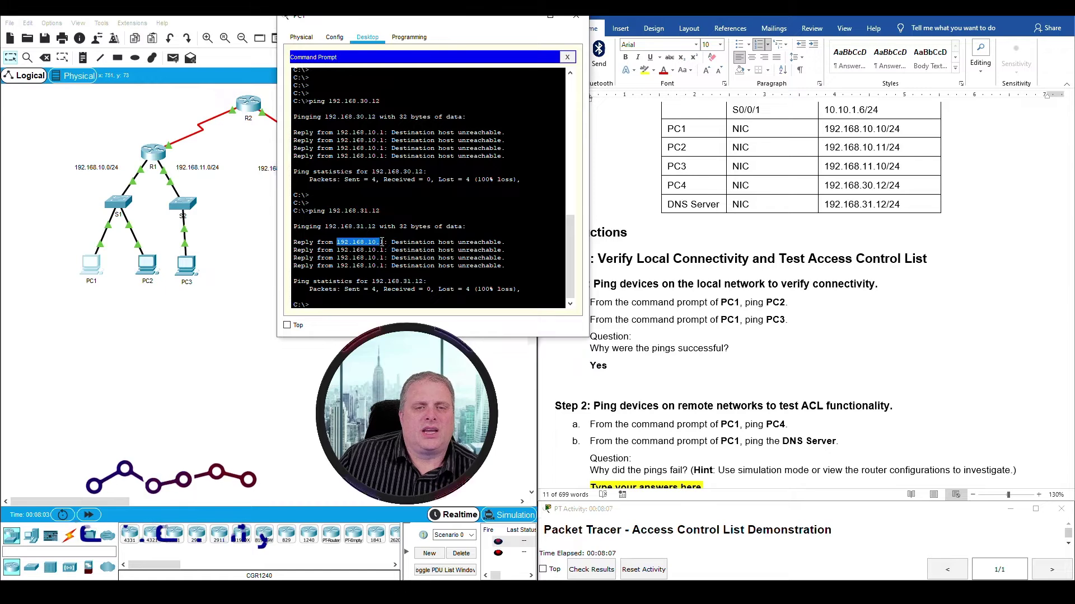
pyautogui.moveTo(405, 19); pyautogui.dragTo(640, 33)
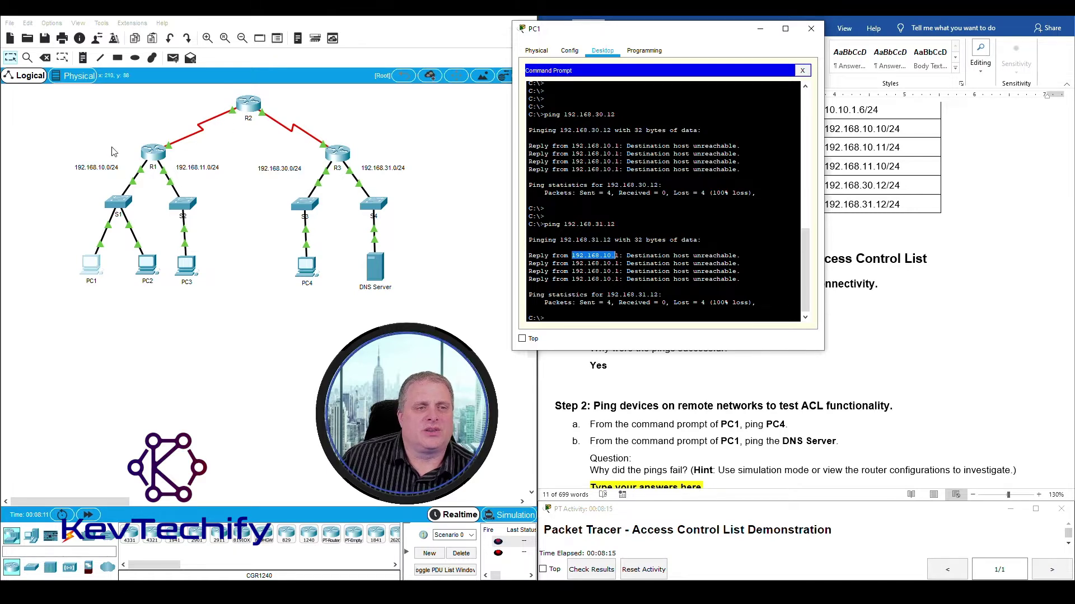
pyautogui.click(151, 168)
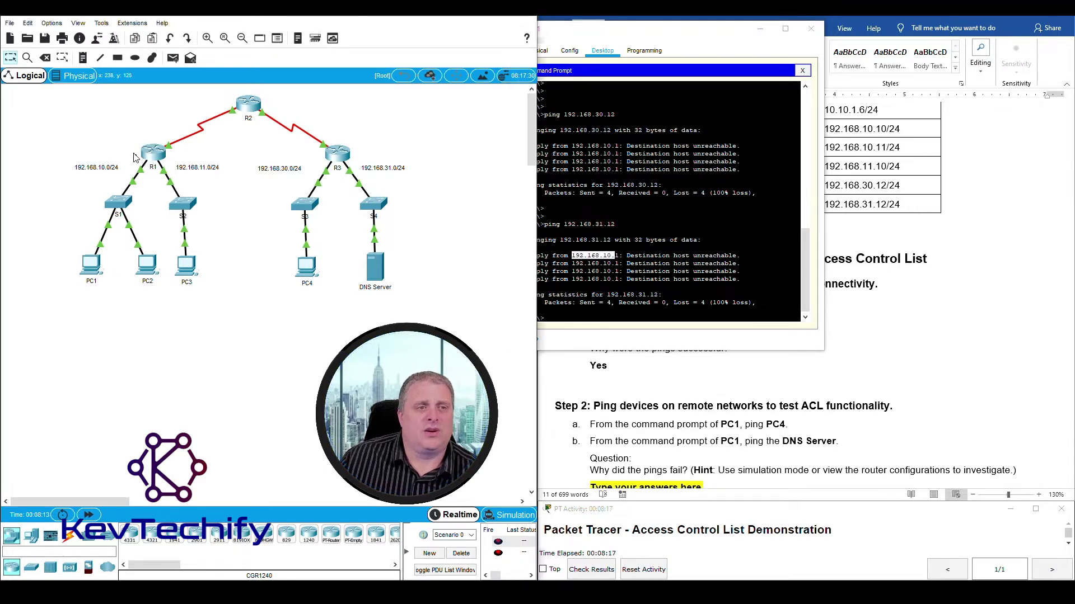
pyautogui.click(151, 170)
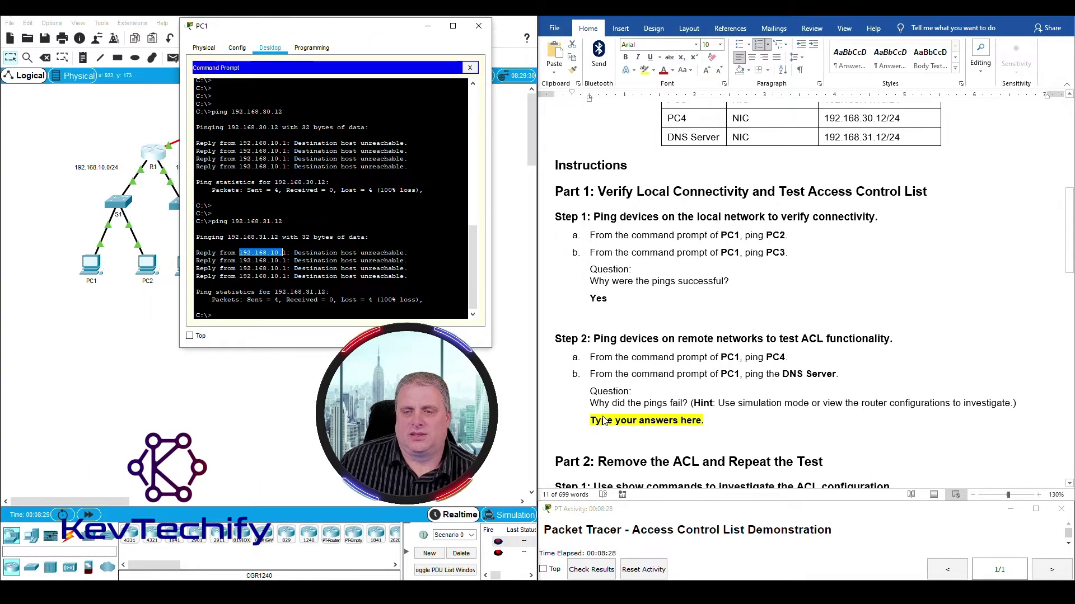
# Step: Replace the answer placeholder under "Why did the pings fail?" with "Yes."
pyautogui.click(605, 424)
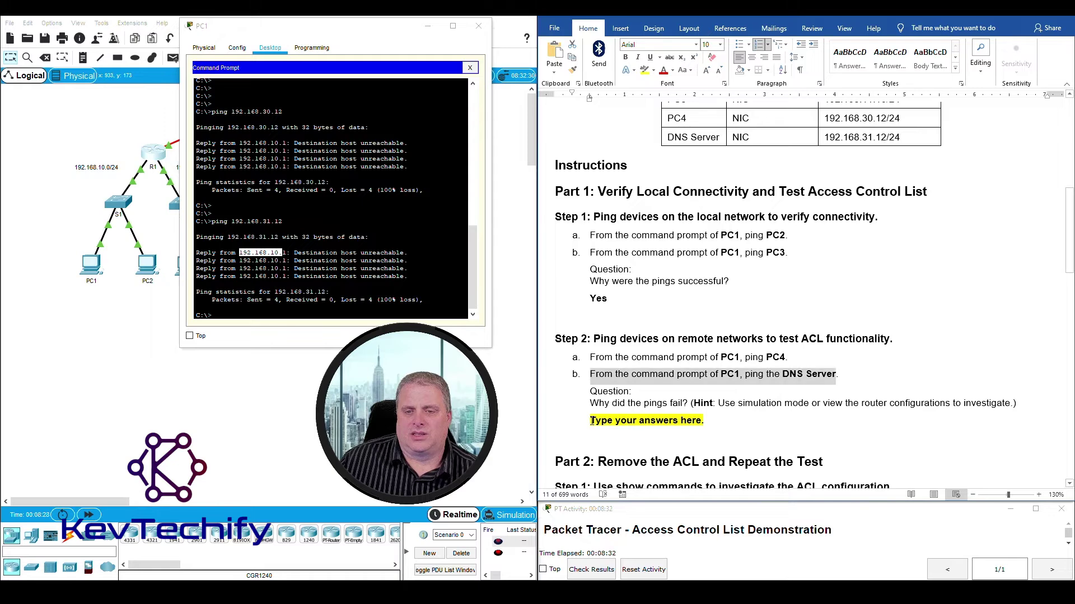
pyautogui.moveTo(592, 421); pyautogui.dragTo(735, 425)
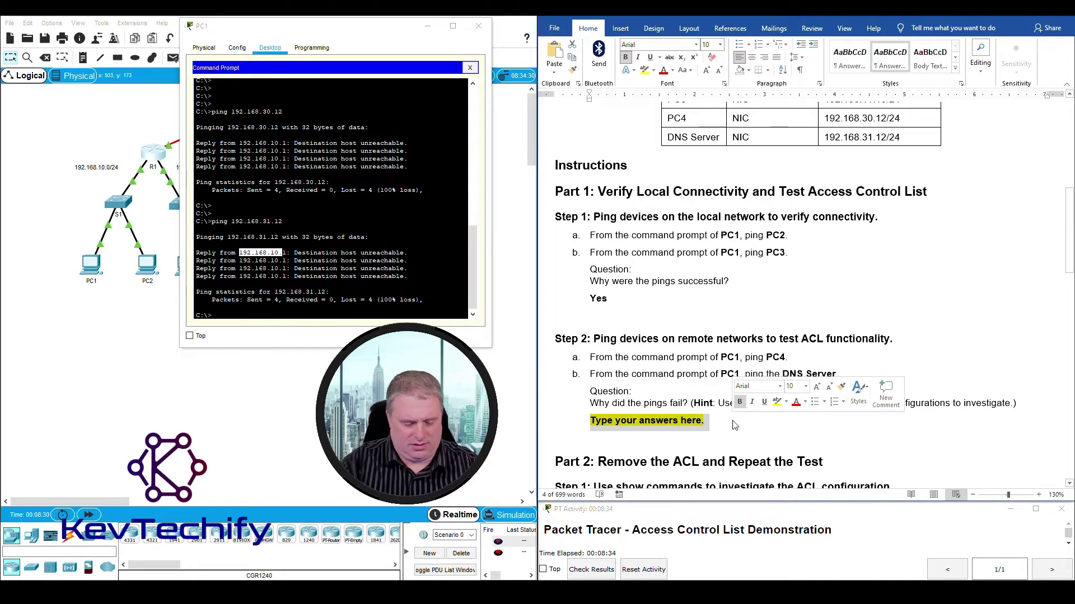
pyautogui.write('Yes.')
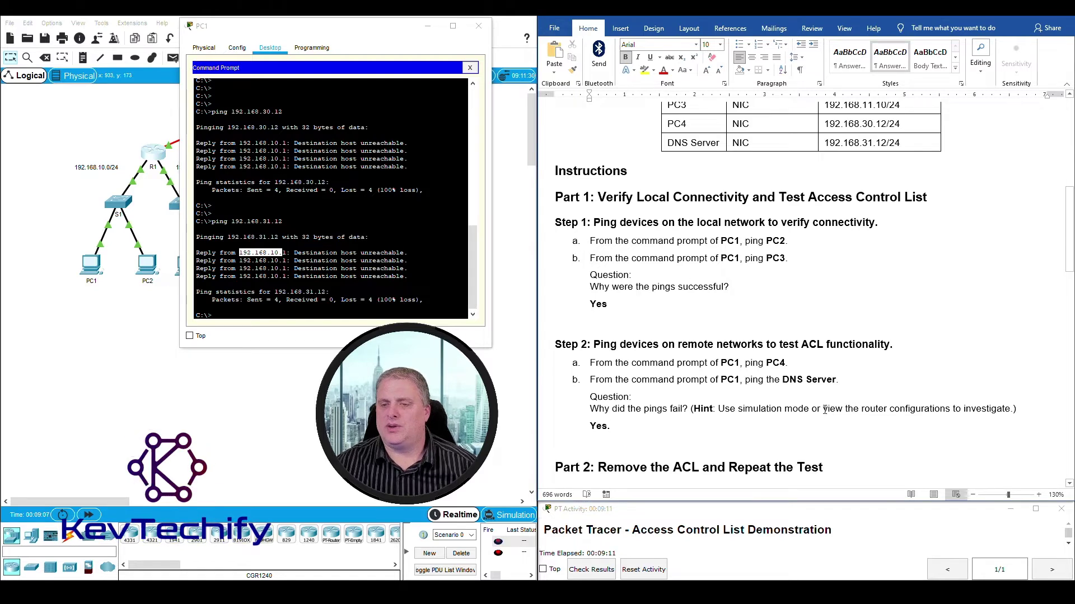
# Step: Follow the hint to view the router configurations: open R1's command line interface in a widened window and start the session at the R1> prompt
pyautogui.moveTo(824, 411); pyautogui.dragTo(1010, 409)
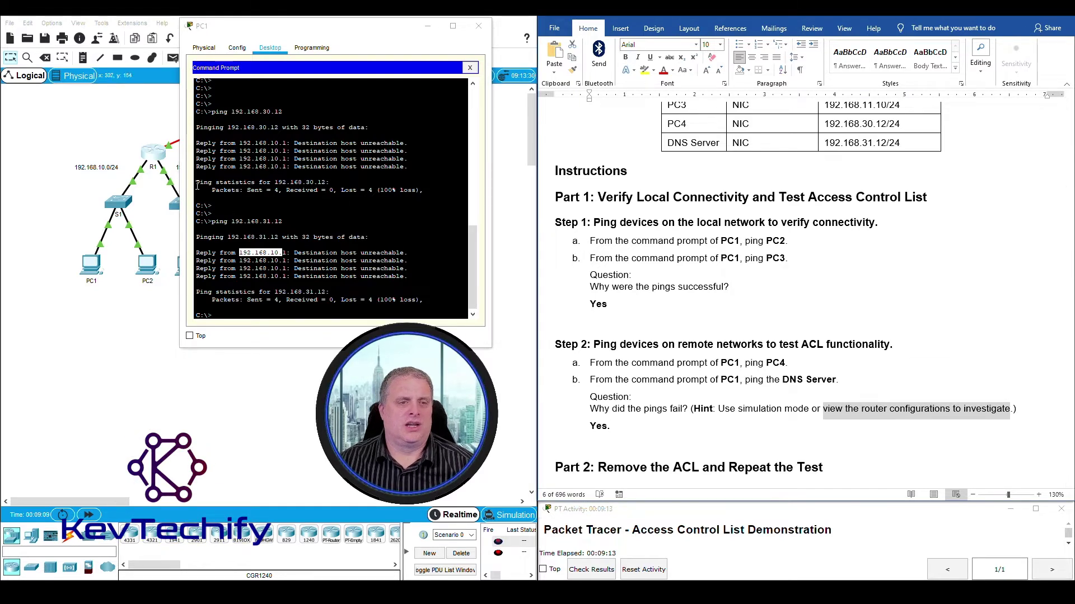
pyautogui.click(154, 157)
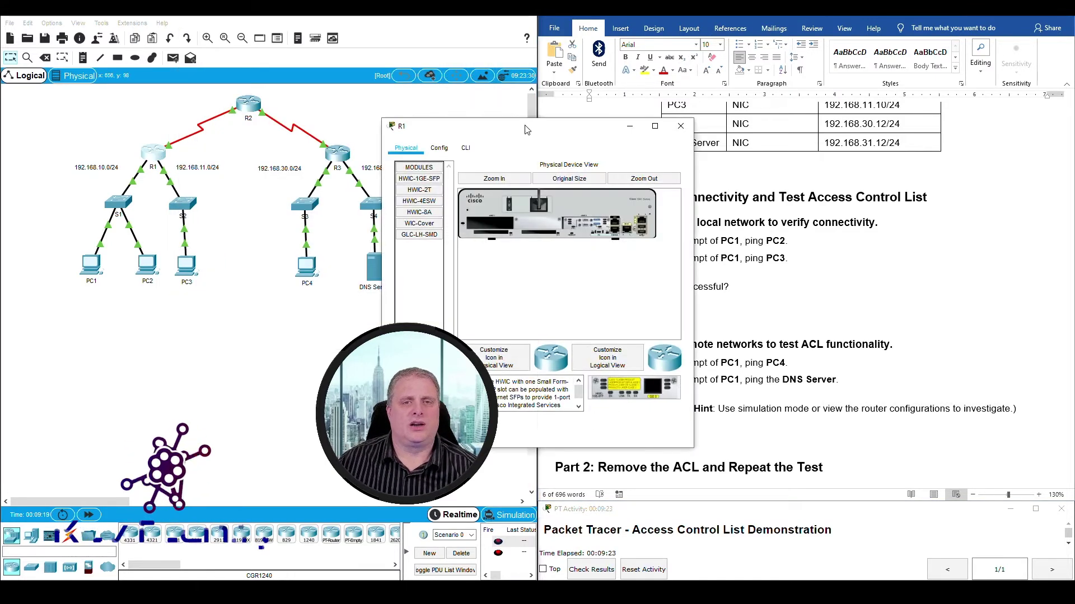
pyautogui.moveTo(425, 126); pyautogui.dragTo(68, 11)
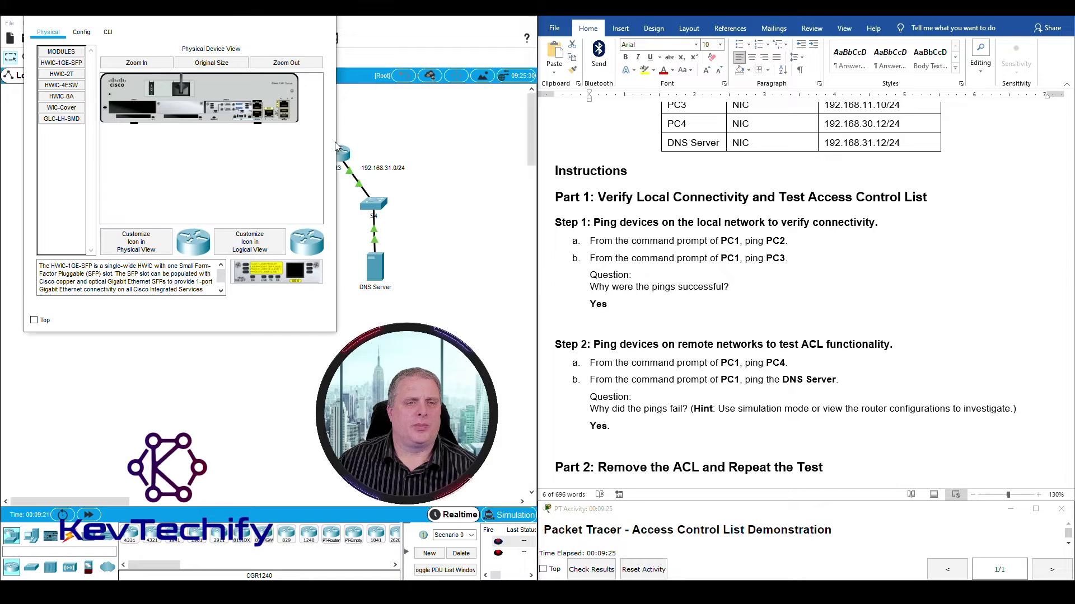
pyautogui.moveTo(336, 134); pyautogui.dragTo(532, 130)
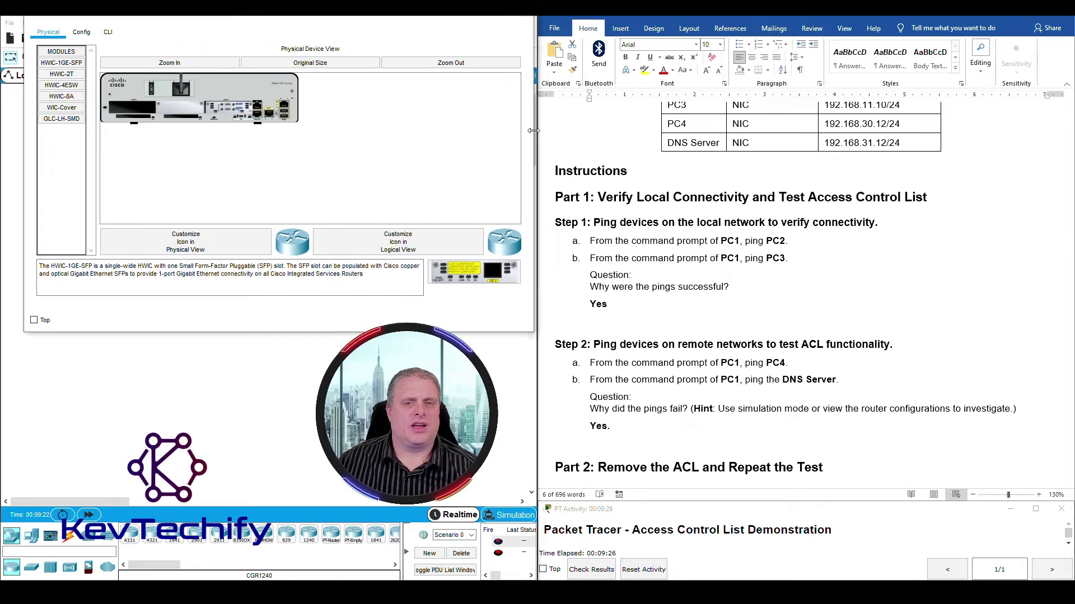
pyautogui.click(108, 32)
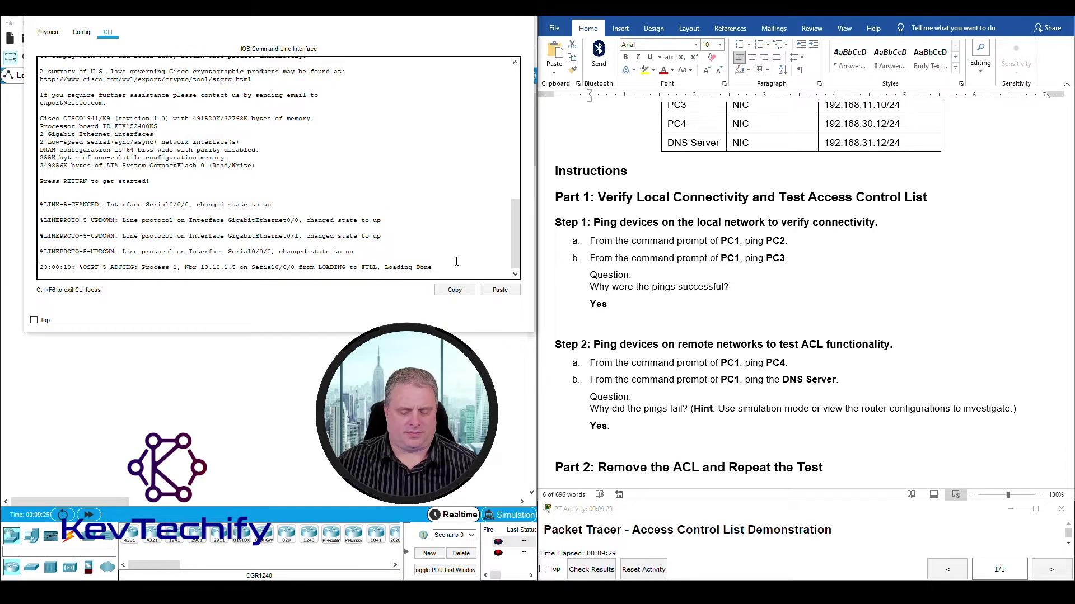
pyautogui.press('Return')
pyautogui.press('Return')
pyautogui.press('Return')
pyautogui.press('Return')
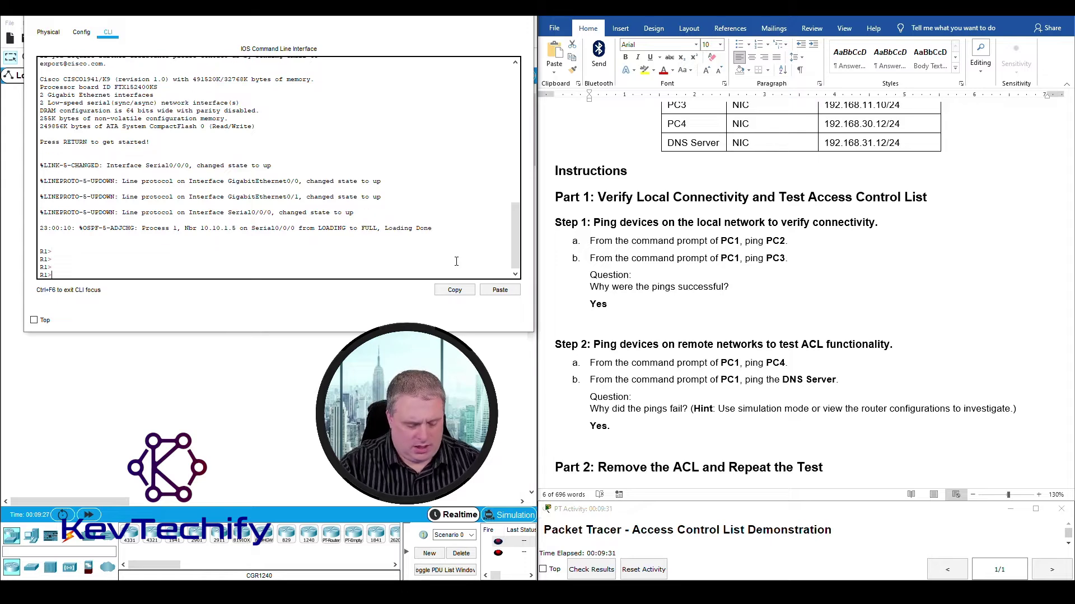
# Step: Enter privileged EXEC mode on R1 and display the running configuration with sho run
pyautogui.write('en')
pyautogui.press('Return')
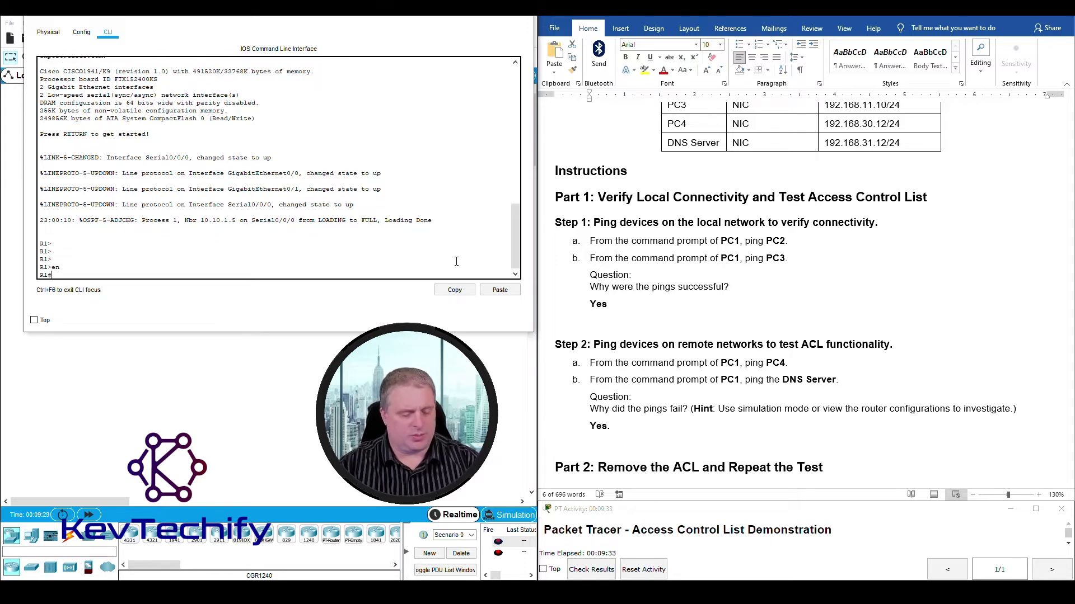
pyautogui.write('sho ru')
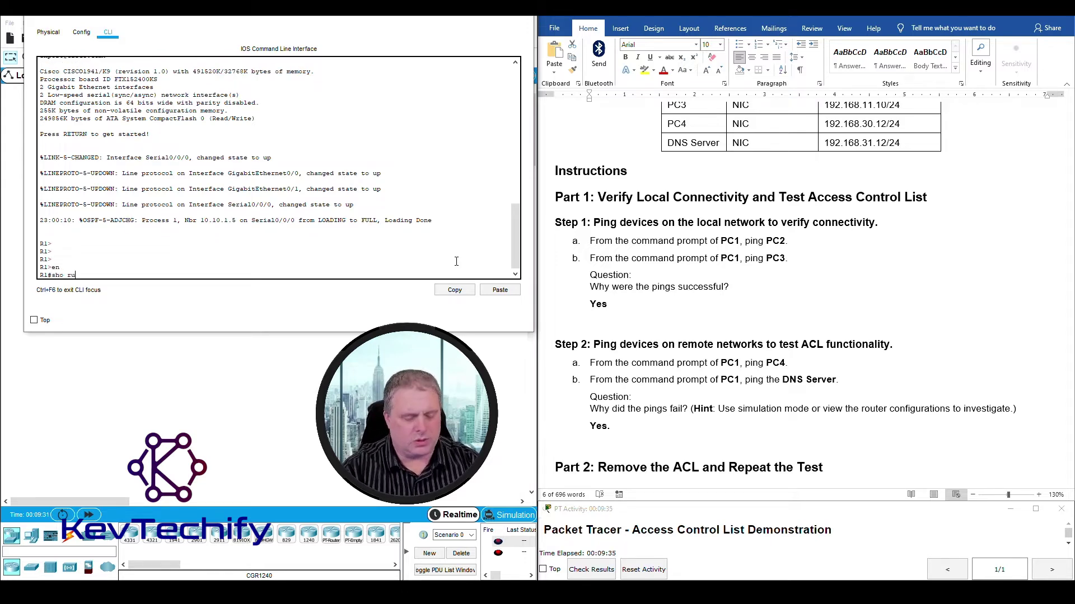
pyautogui.write('n')
pyautogui.press('Return')
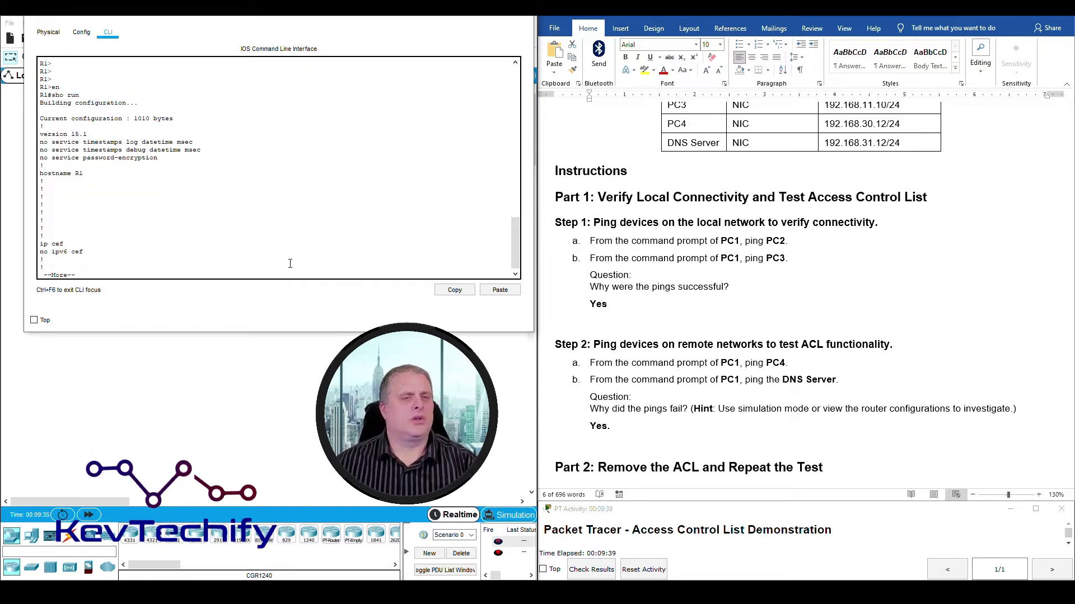
# Step: Page through R1's running configuration to the interface section and compare it with the worksheet's Addressing Table and the topology
pyautogui.press('space')
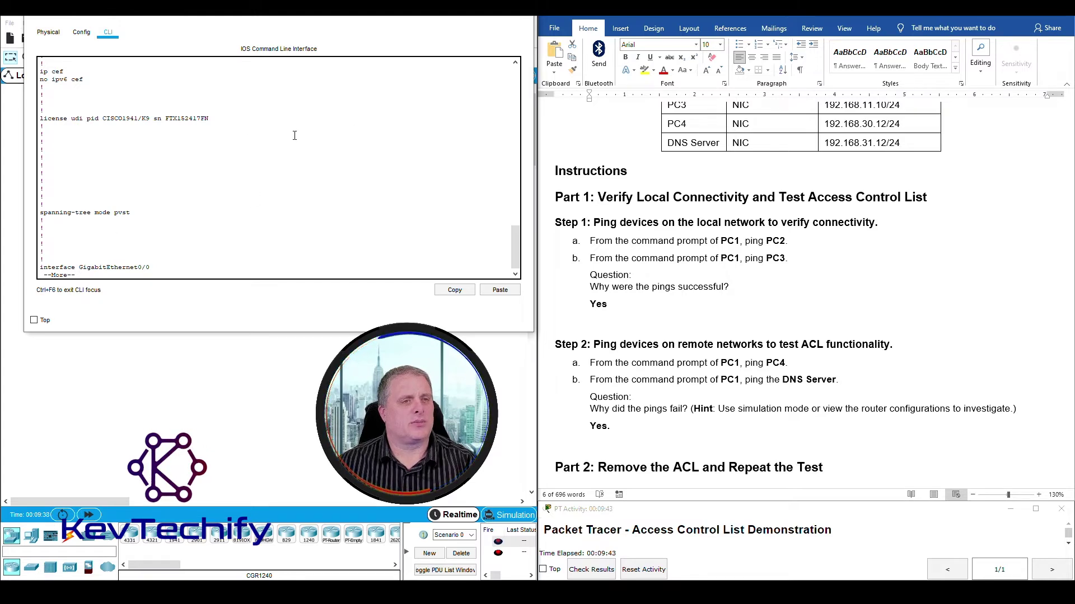
pyautogui.moveTo(261, 22); pyautogui.dragTo(308, 22)
pyautogui.press('space')
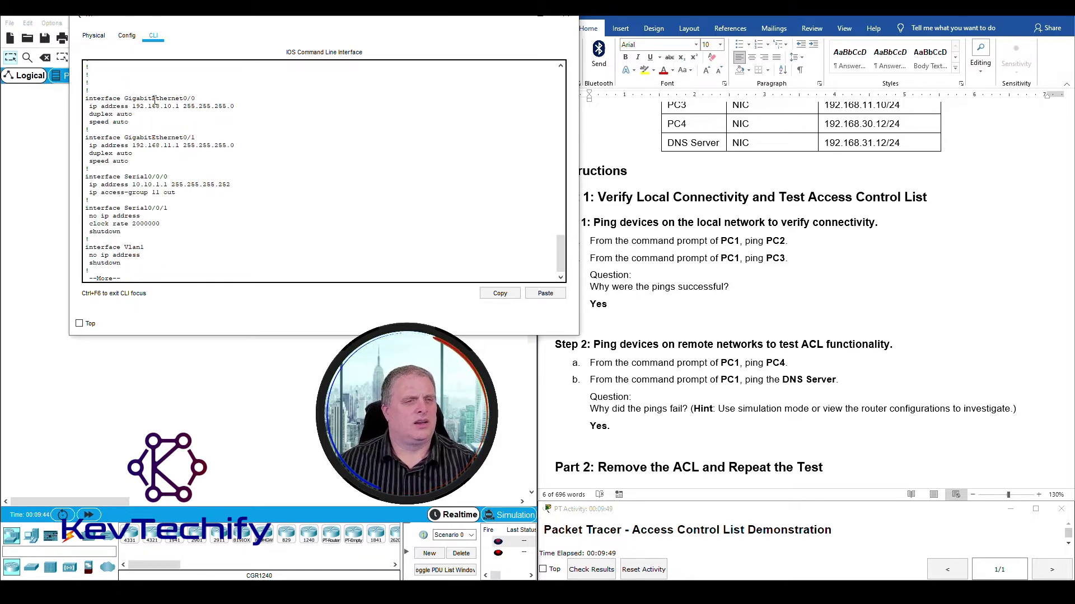
pyautogui.scroll(10, 923, 302)
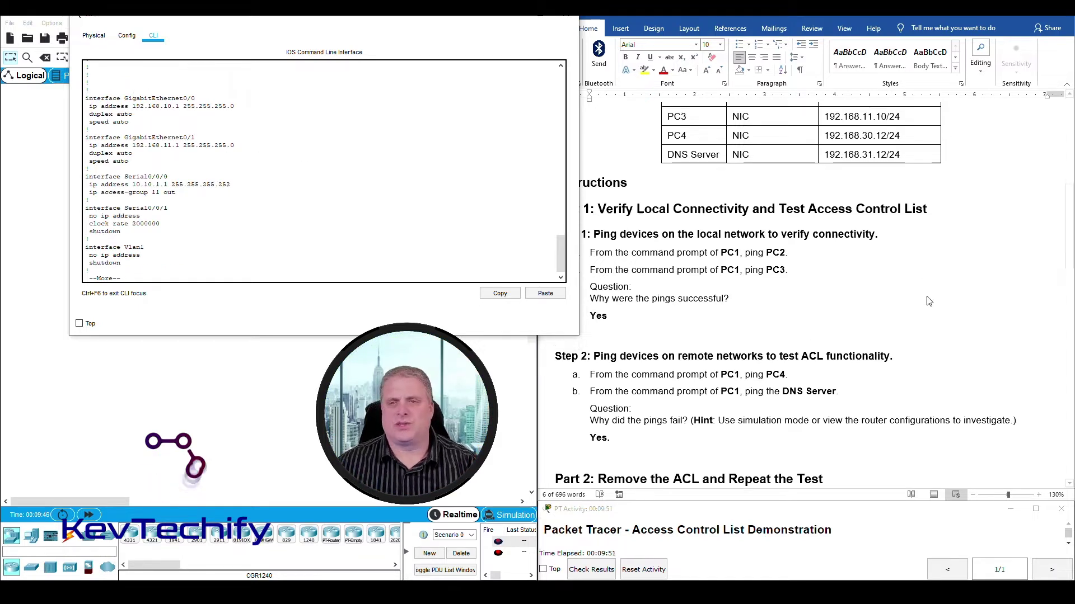
pyautogui.scroll(-3, 913, 327)
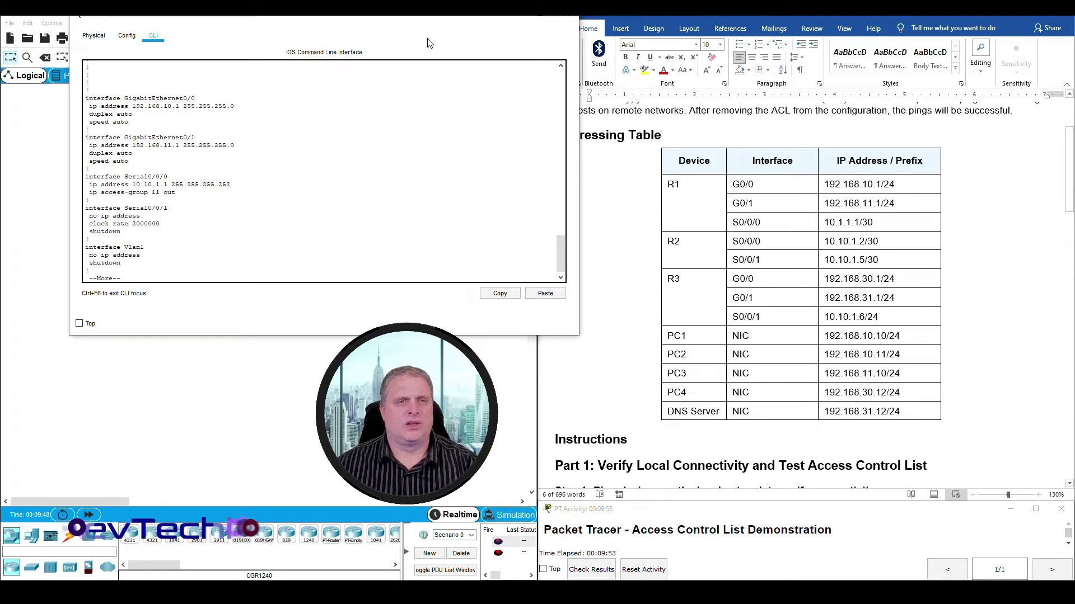
pyautogui.moveTo(380, 20); pyautogui.dragTo(488, 23)
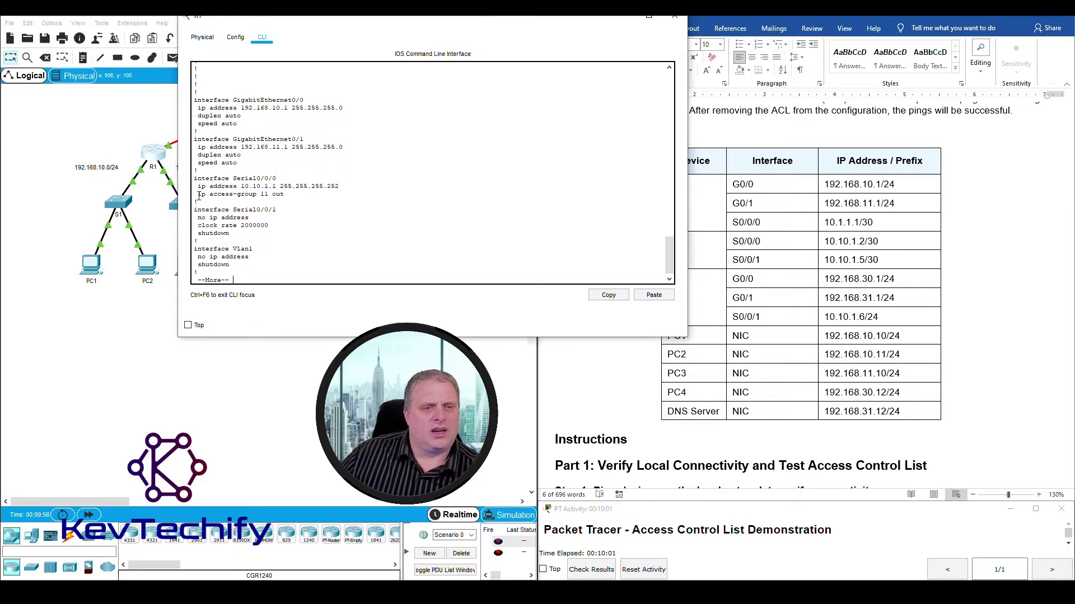
# Step: Examine the ip access-group 11 out line under interface Serial0/0/0 in R1's running configuration
pyautogui.moveTo(202, 196); pyautogui.dragTo(283, 197)
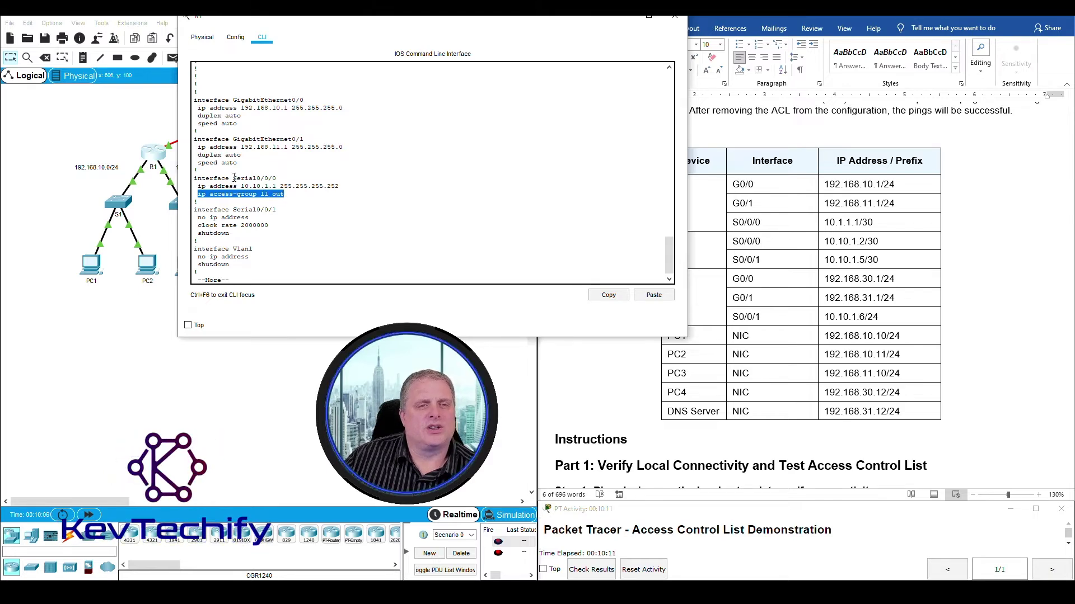
pyautogui.moveTo(234, 178); pyautogui.dragTo(277, 185)
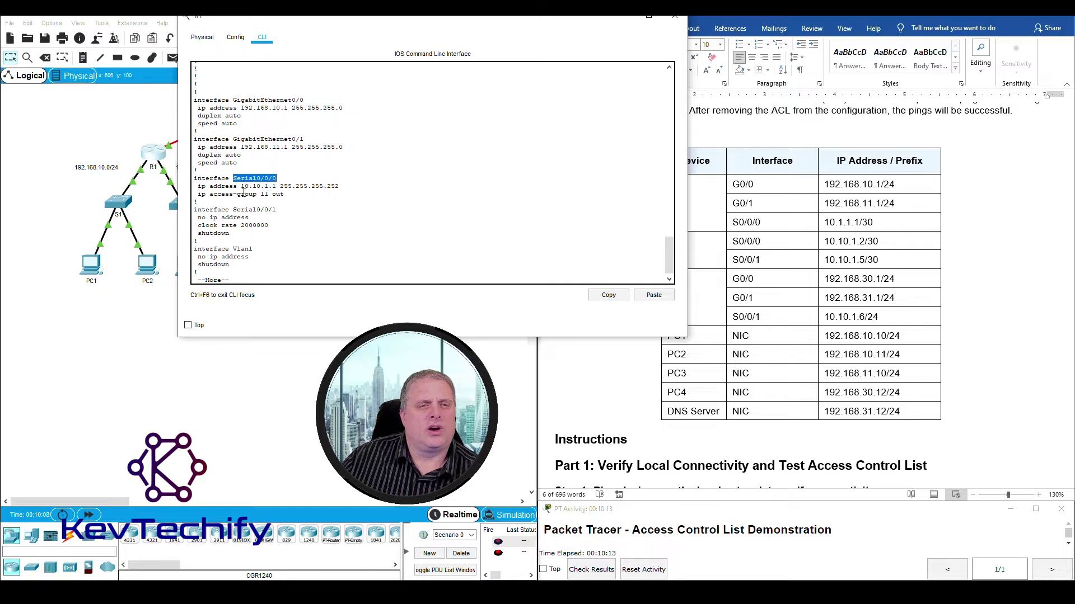
pyautogui.moveTo(209, 194); pyautogui.dragTo(267, 194)
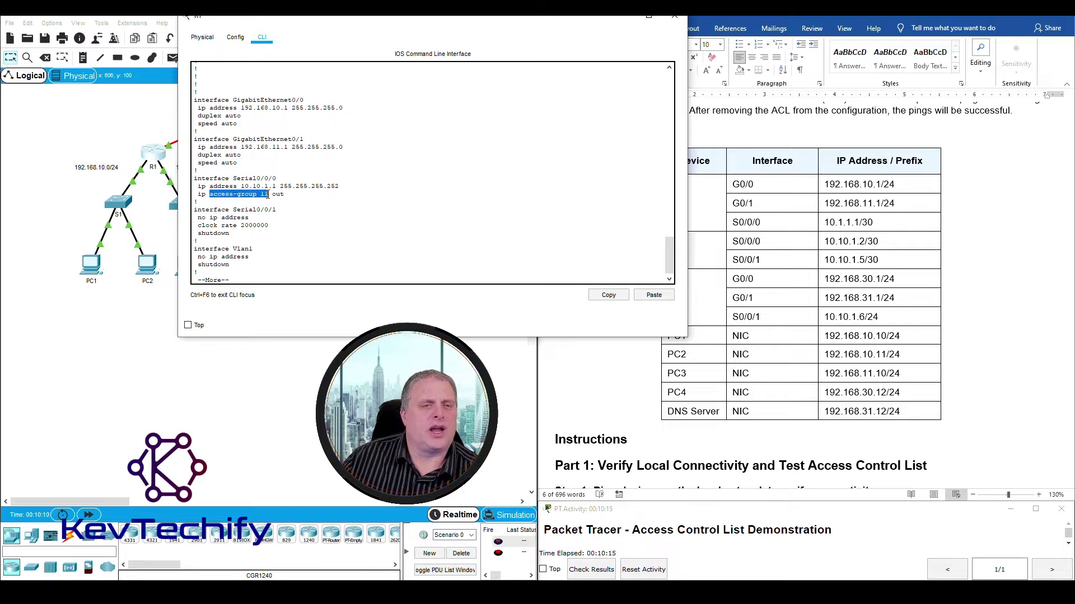
# Step: Page on to the access-list 11 entries and examine the deny entry's list number, network address and wildcard mask
pyautogui.click(331, 276)
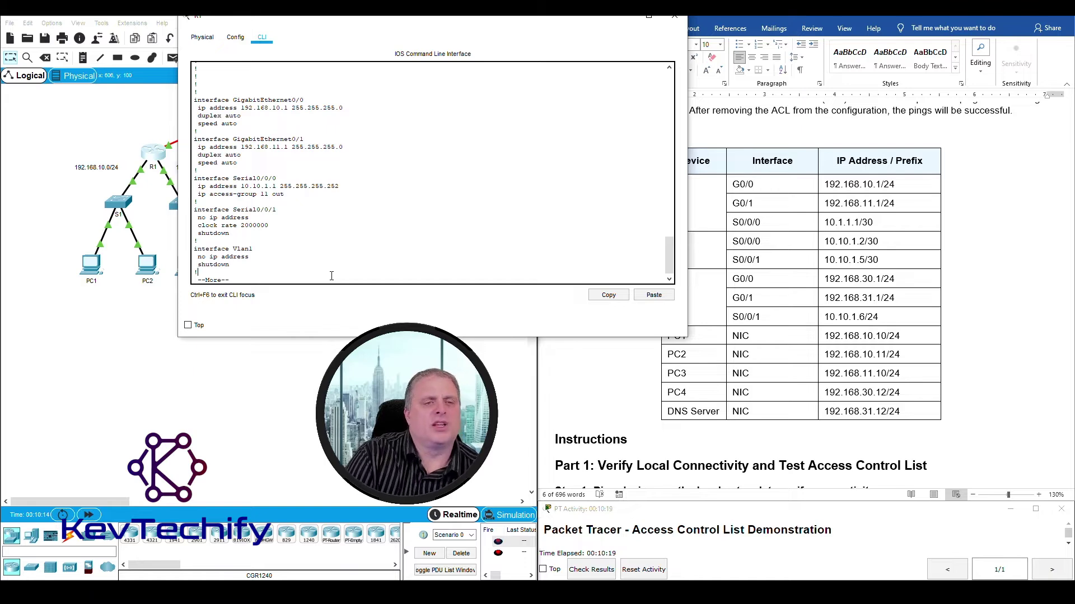
pyautogui.press('space')
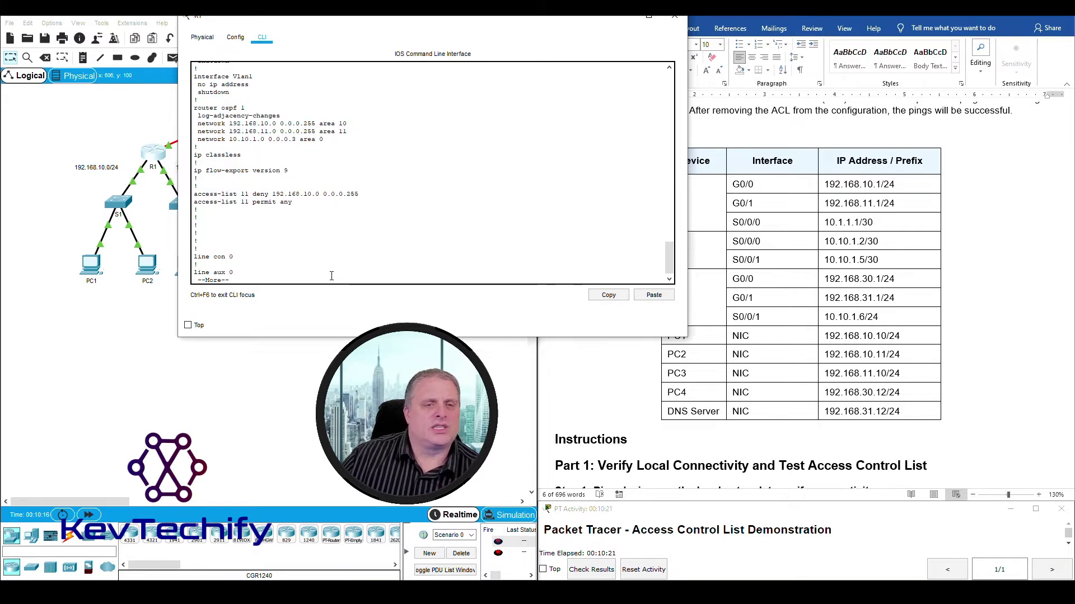
pyautogui.moveTo(194, 196); pyautogui.dragTo(292, 203)
pyautogui.click(273, 194)
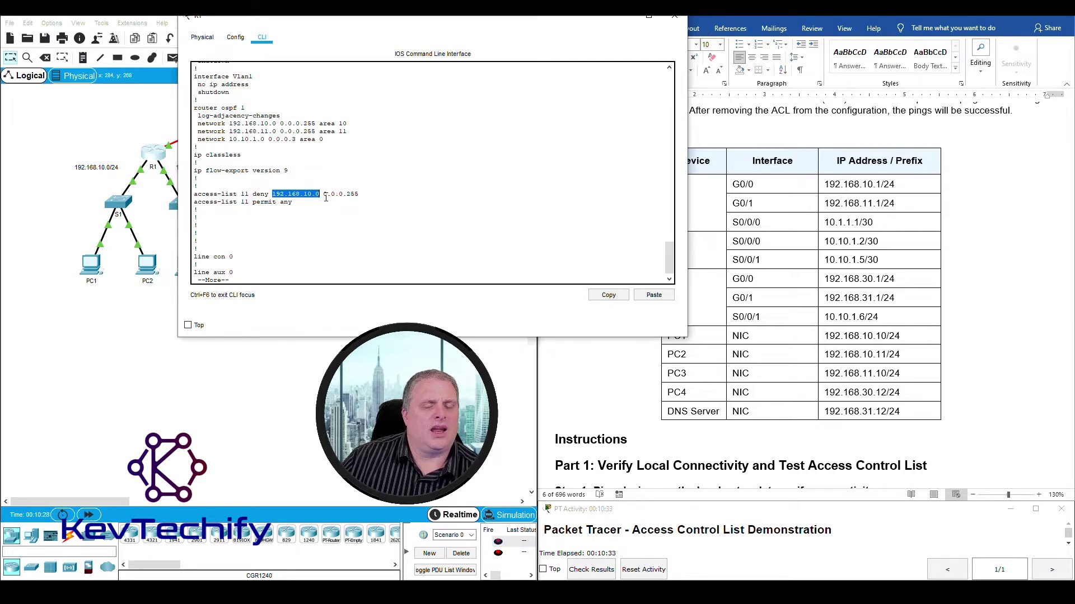
pyautogui.moveTo(323, 194); pyautogui.dragTo(356, 195)
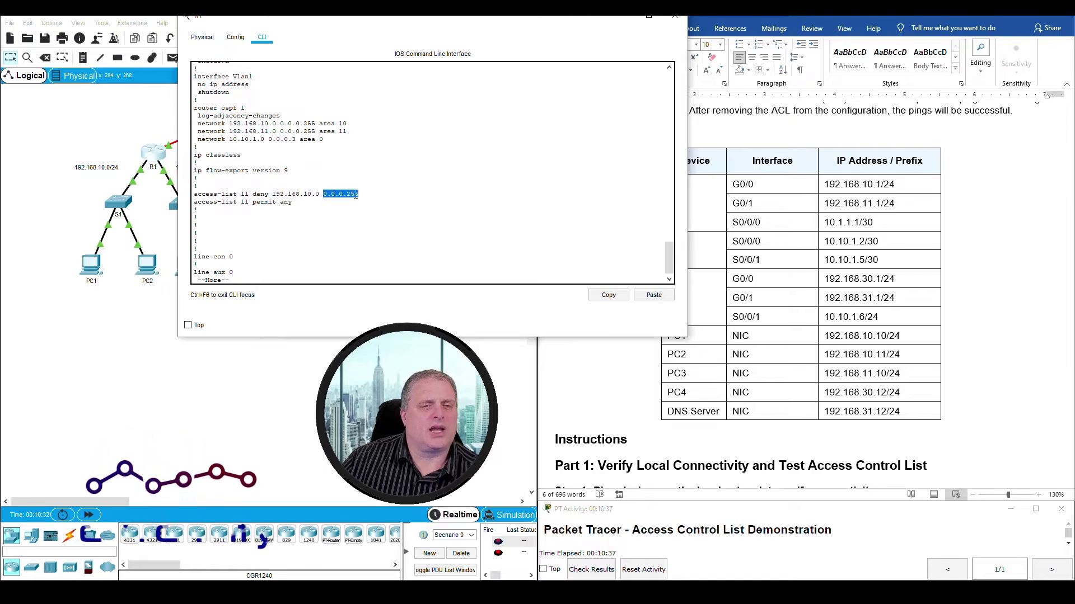
pyautogui.click(244, 194)
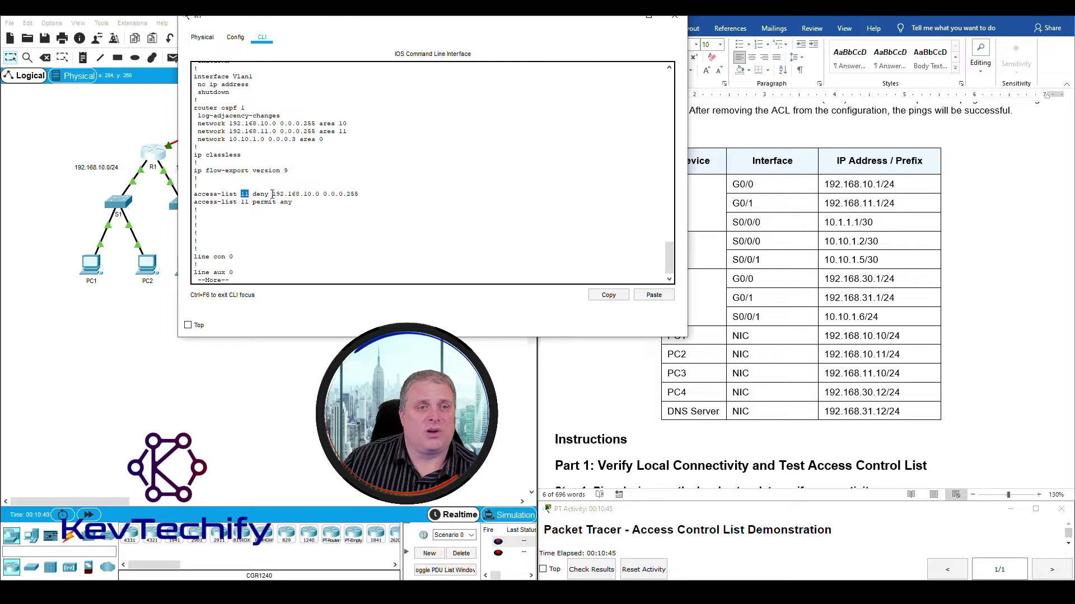
pyautogui.moveTo(273, 195); pyautogui.dragTo(316, 197)
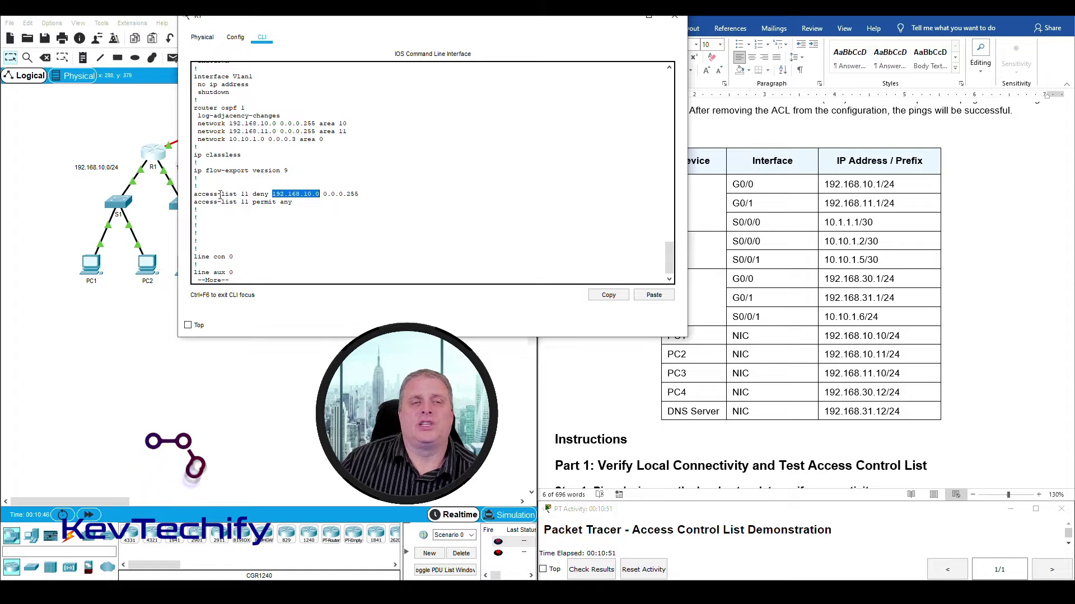
pyautogui.moveTo(196, 194); pyautogui.dragTo(360, 194)
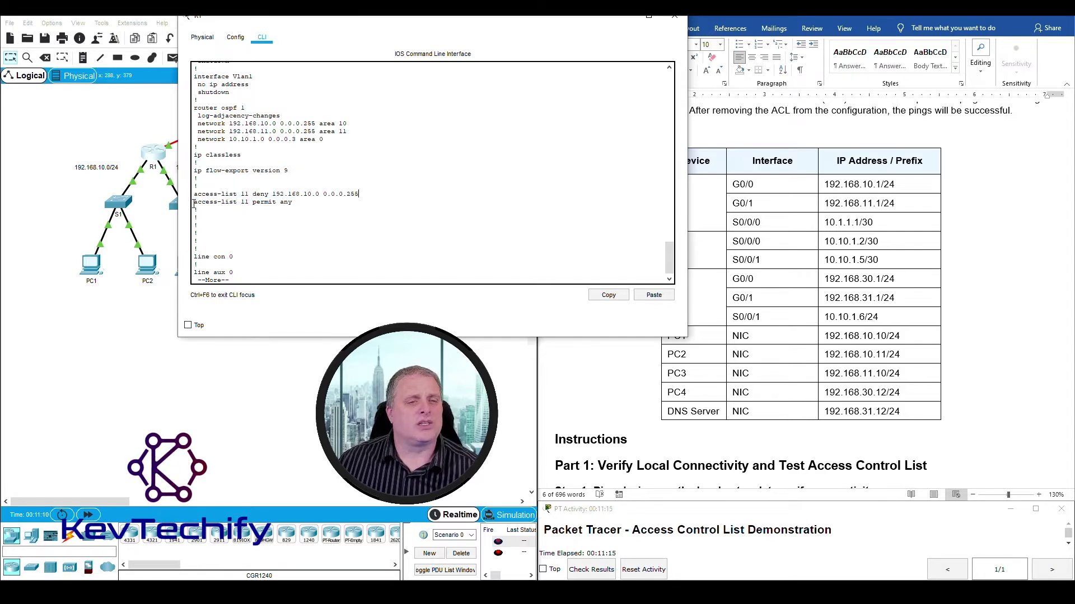
# Step: Examine the access-list 11 permit any entry and compare it with the deny entry above it
pyautogui.moveTo(194, 203); pyautogui.dragTo(240, 203)
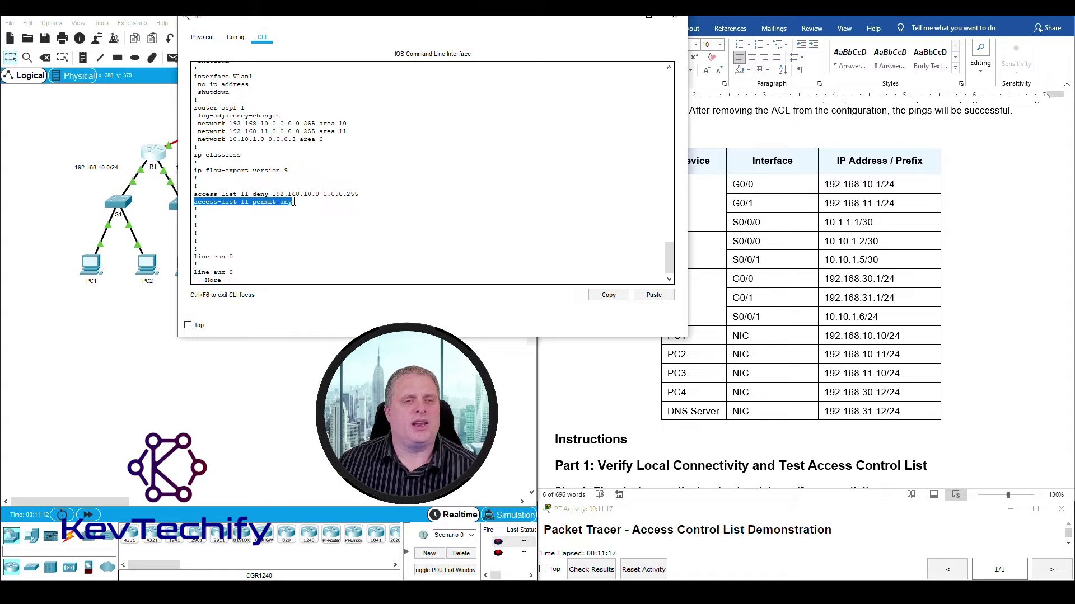
pyautogui.click(278, 196)
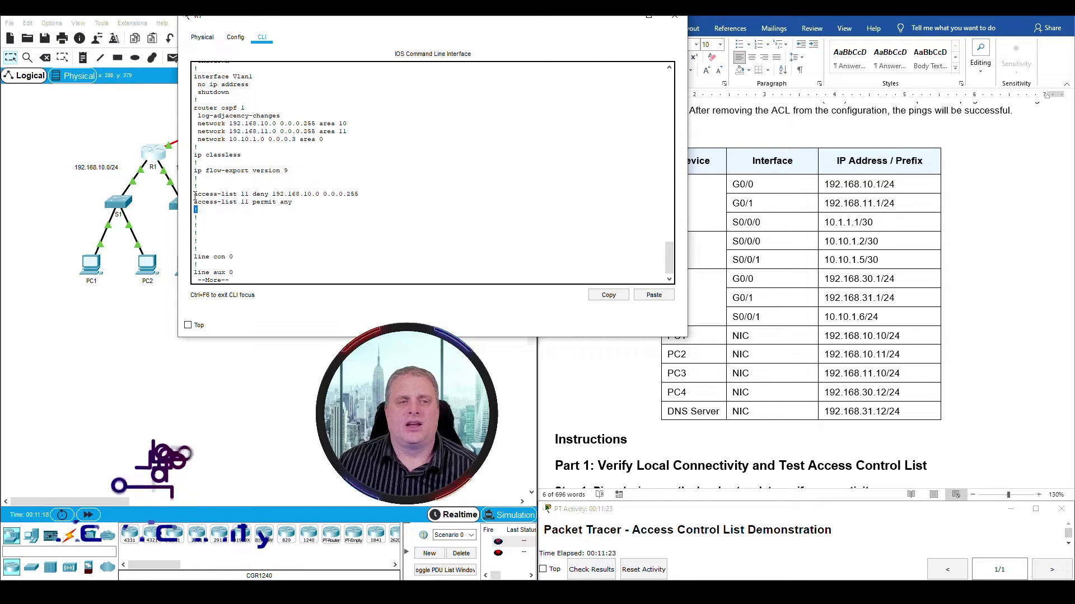
pyautogui.moveTo(195, 196); pyautogui.dragTo(350, 194)
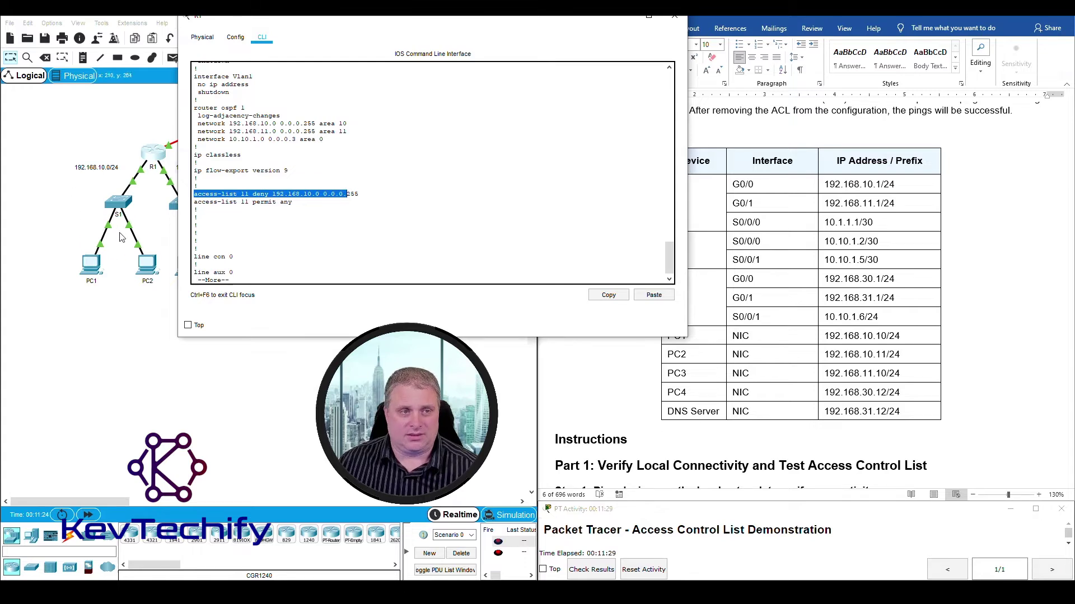
pyautogui.click(210, 202)
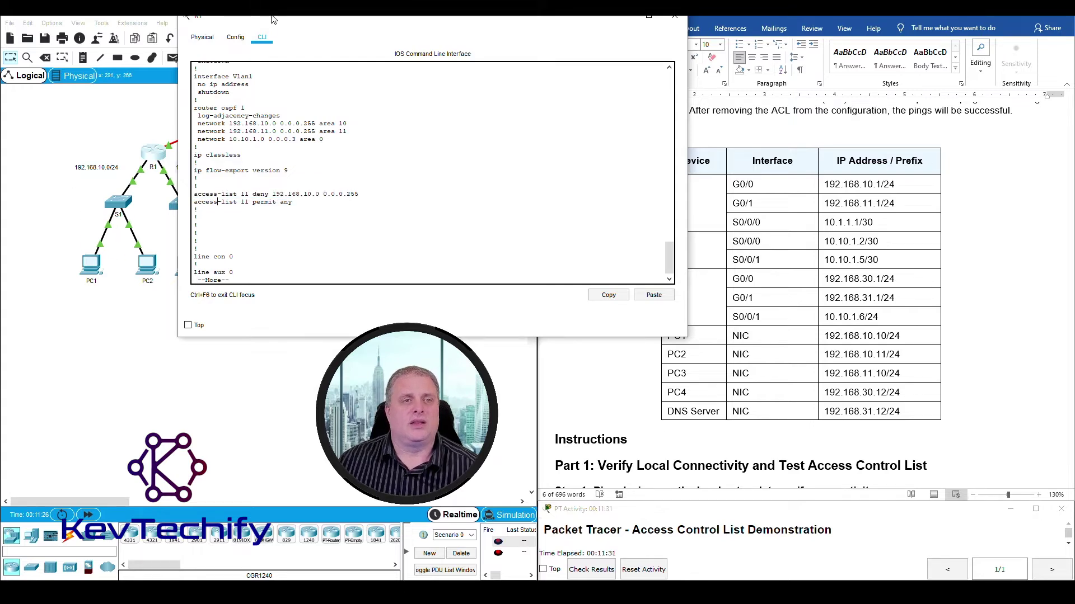
# Step: Move R1's window clear of the topology and relate the access-list 11 entries to the devices on 192.168.10.0/24 and 192.168.11.0/24
pyautogui.moveTo(272, 19); pyautogui.dragTo(407, 23)
pyautogui.moveTo(210, 284); pyautogui.dragTo(163, 146)
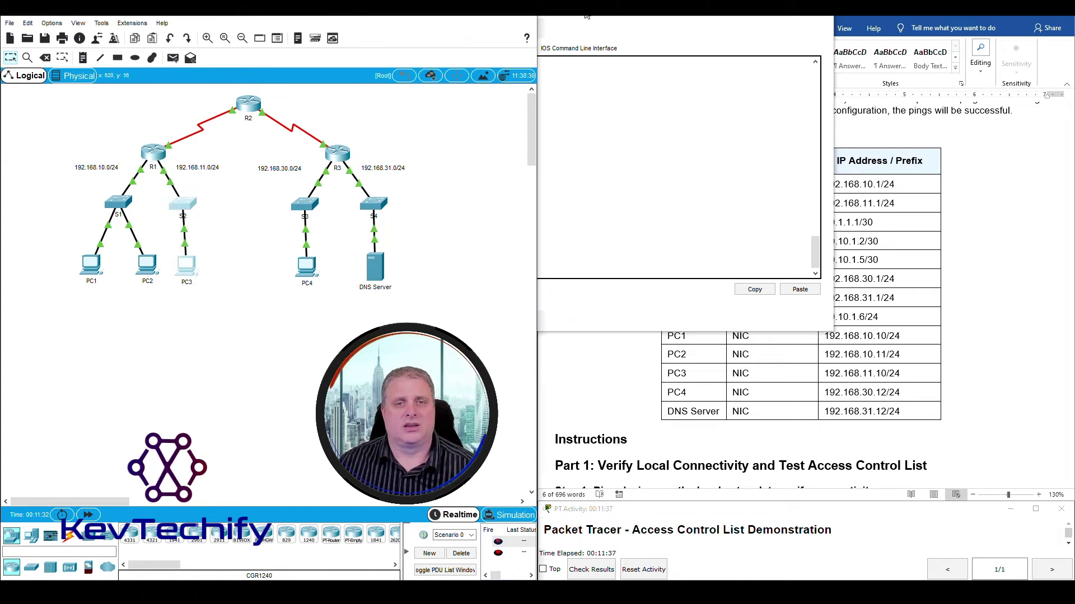
pyautogui.click(572, 27)
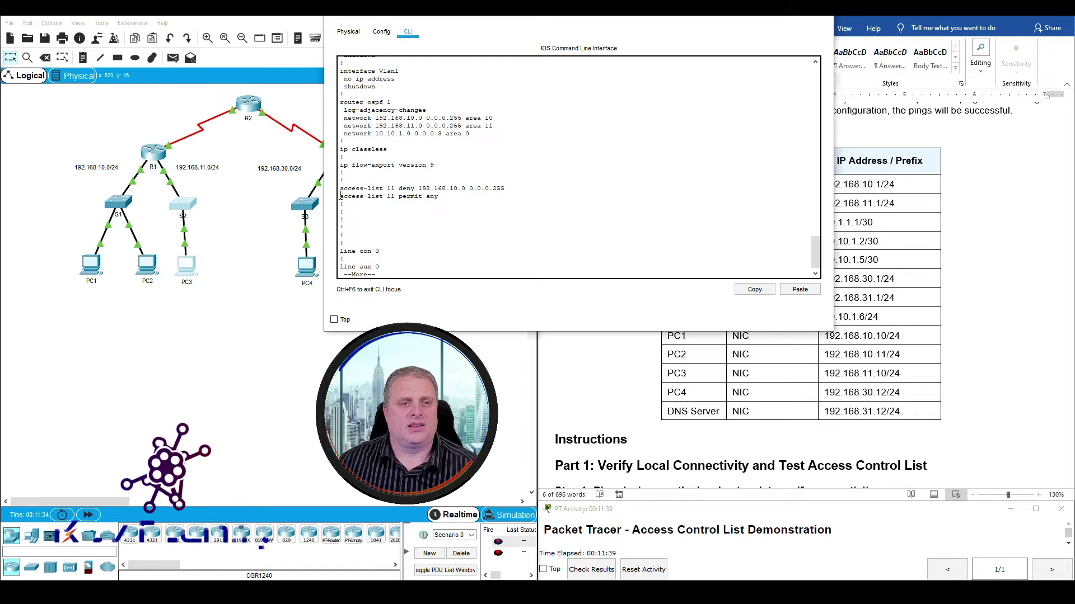
pyautogui.moveTo(340, 195); pyautogui.dragTo(444, 196)
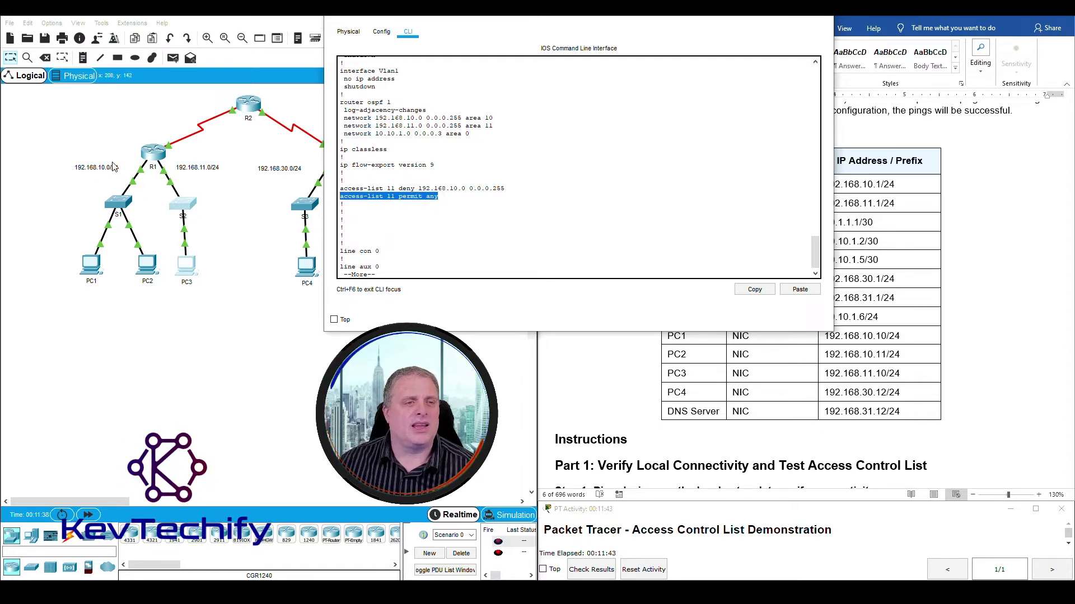
pyautogui.moveTo(73, 152); pyautogui.dragTo(156, 293)
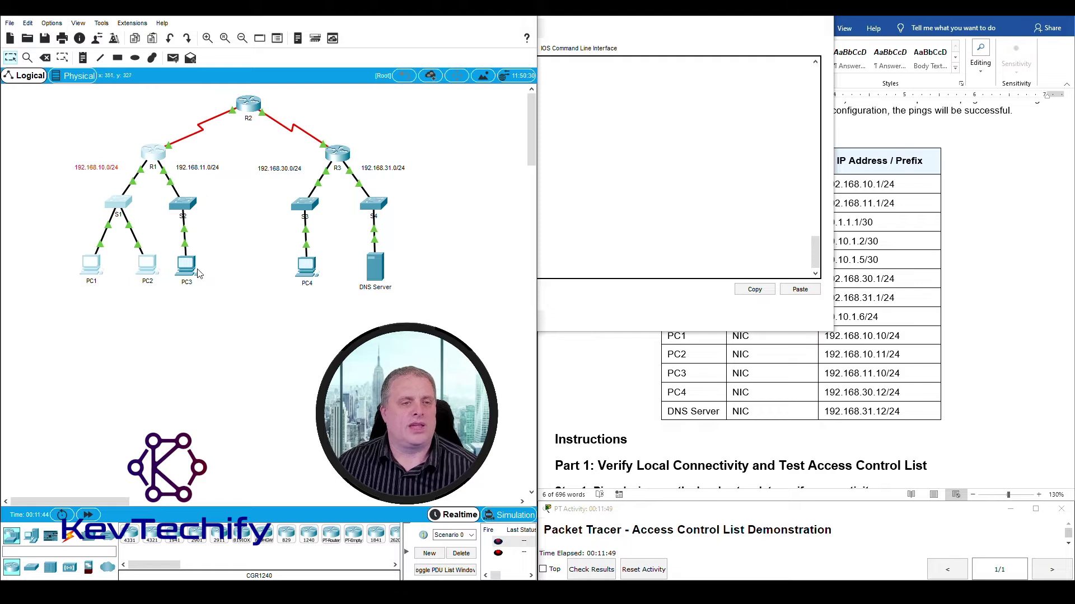
pyautogui.moveTo(204, 284); pyautogui.dragTo(170, 167)
pyautogui.click(241, 240)
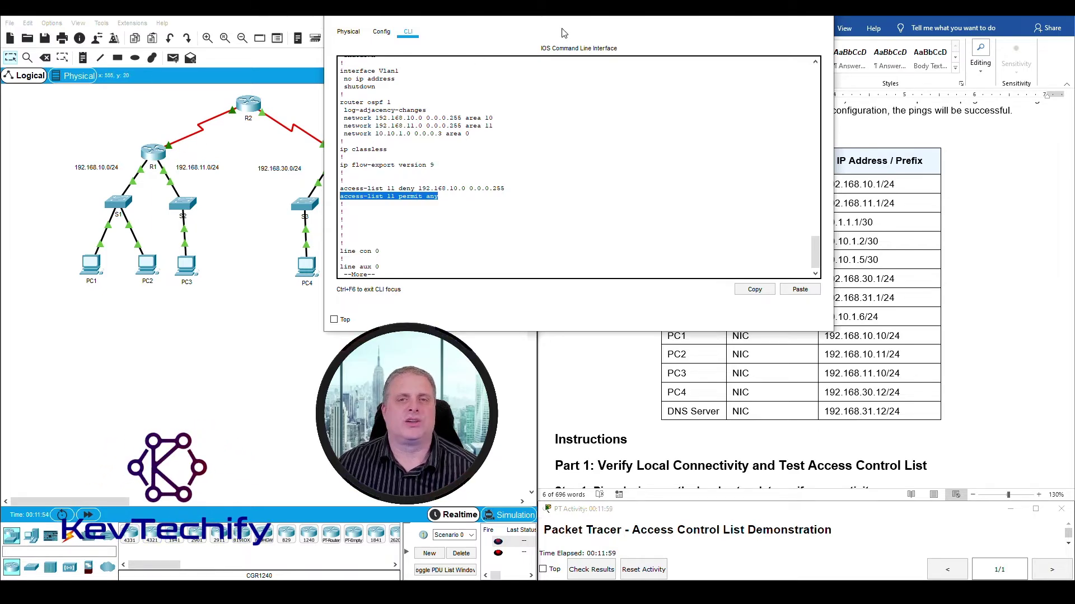
# Step: Move R1's window off the worksheet and read Part 2, Step 1 about investigating the ACL configuration with show commands
pyautogui.moveTo(602, 19); pyautogui.dragTo(298, 21)
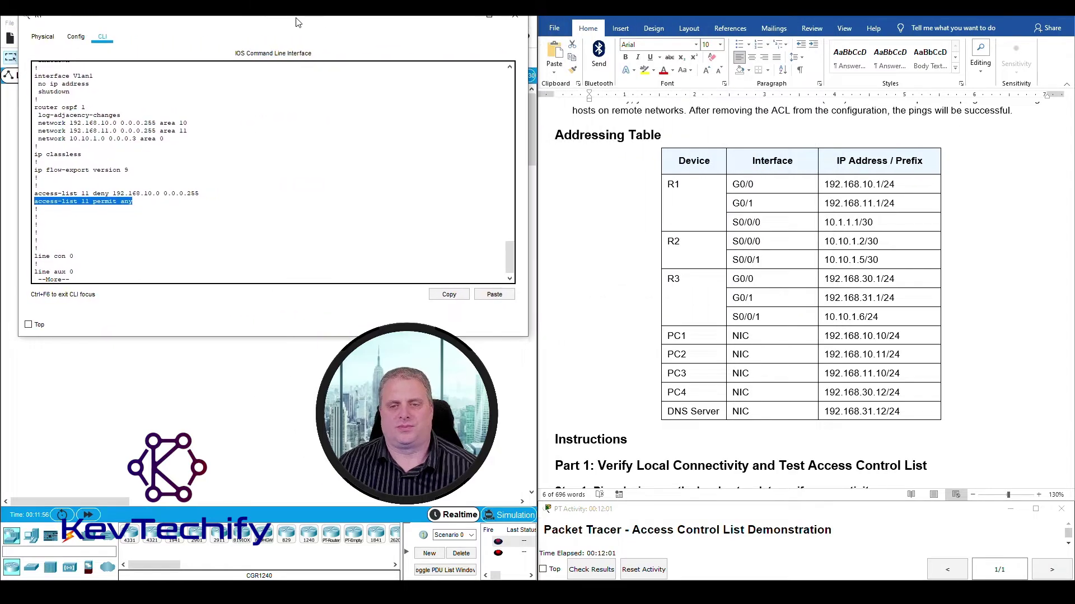
pyautogui.scroll(-10, 651, 271)
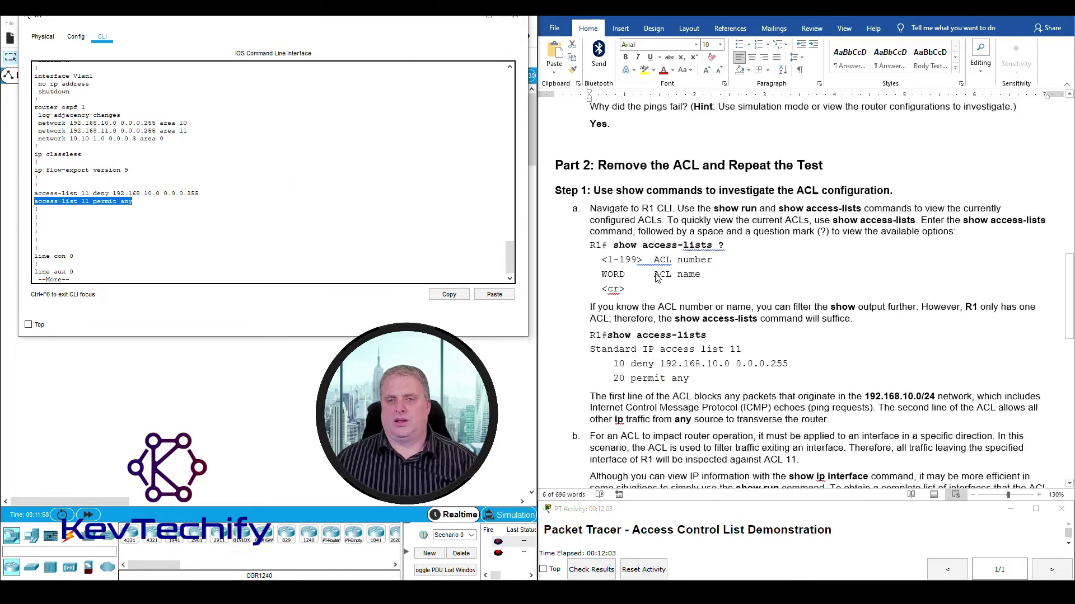
pyautogui.scroll(-6, 658, 278)
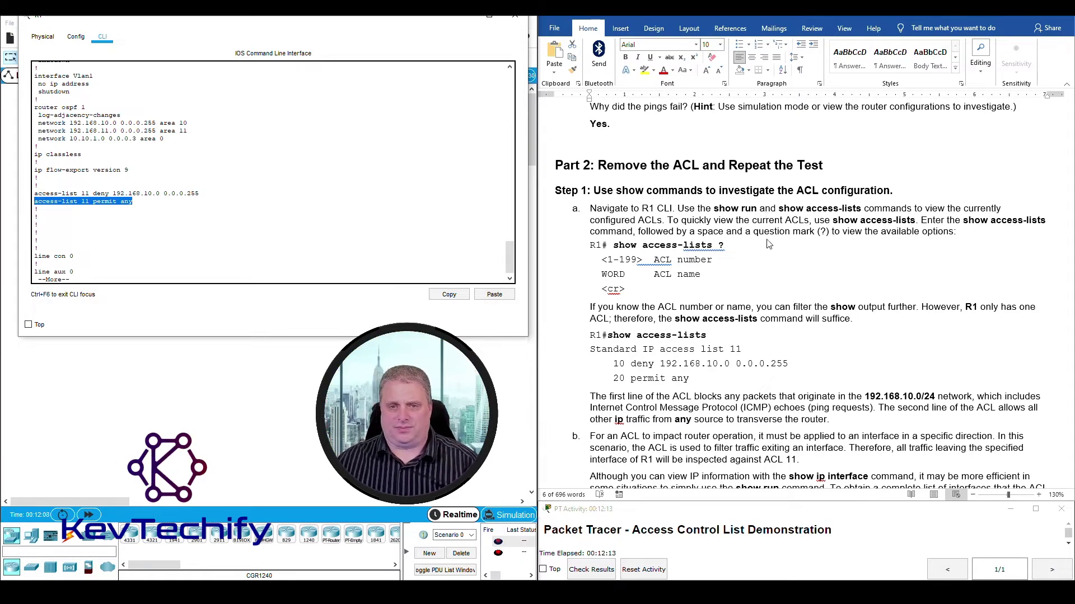
# Step: Run through the rest of the running configuration output and return to the R1# prompt
pyautogui.click(175, 272)
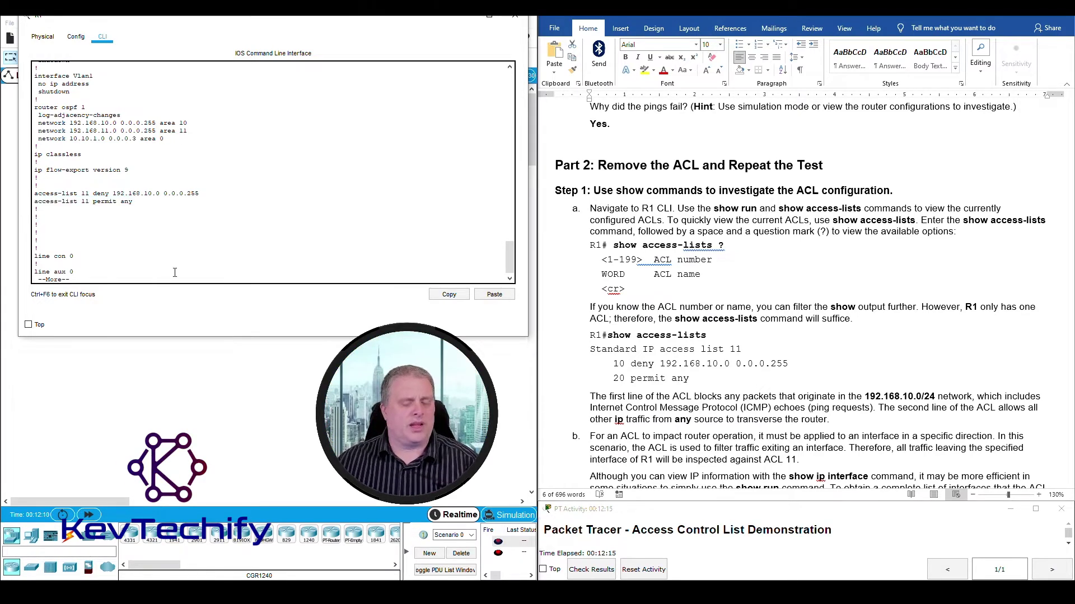
pyautogui.press('Return')
pyautogui.press('Return')
pyautogui.press('Return')
pyautogui.press('Return')
pyautogui.press('Return')
pyautogui.press('Return')
pyautogui.press('Return')
pyautogui.press('Return')
pyautogui.press('Return')
pyautogui.press('Return')
pyautogui.press('Return')
pyautogui.press('Return')
pyautogui.press('Return')
pyautogui.press('Return')
pyautogui.press('Return')
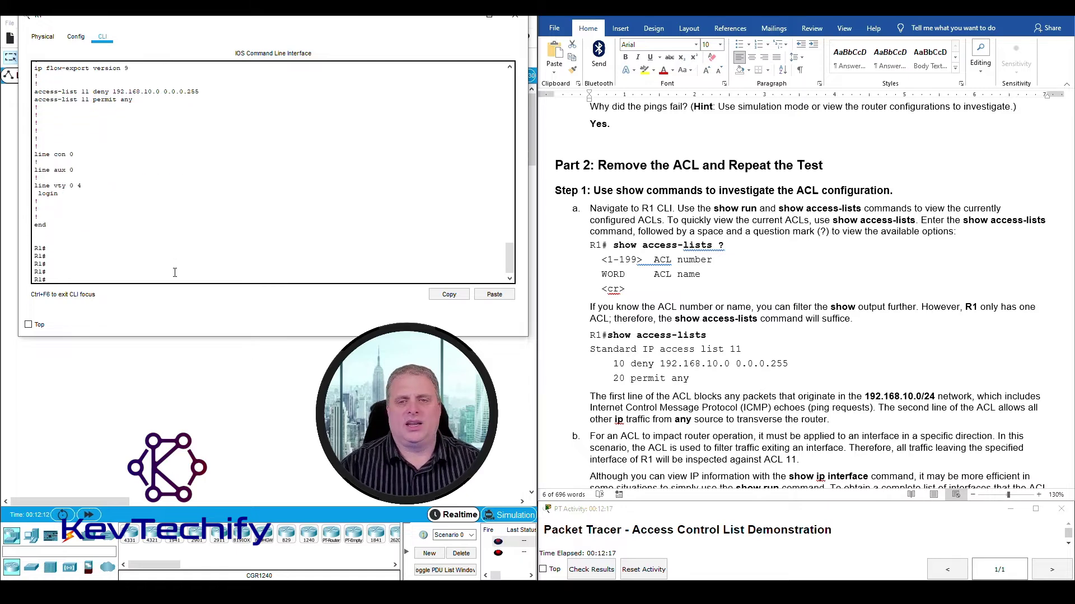
pyautogui.press('Return')
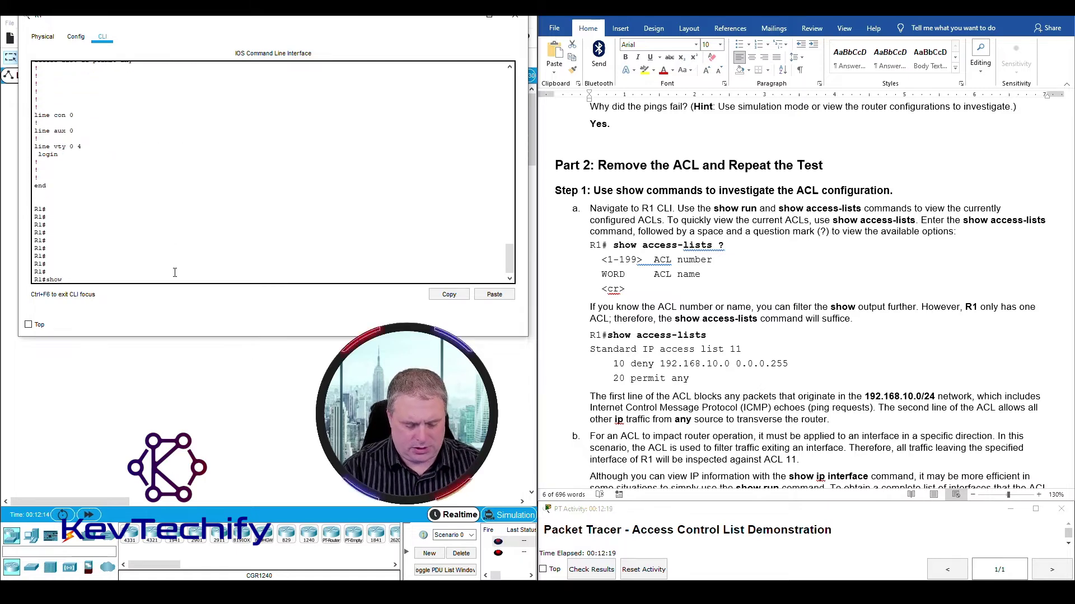
# Step: List the options available for the show access-list command on R1 and review the ACL number and ACL name arguments
pyautogui.write('show acc')
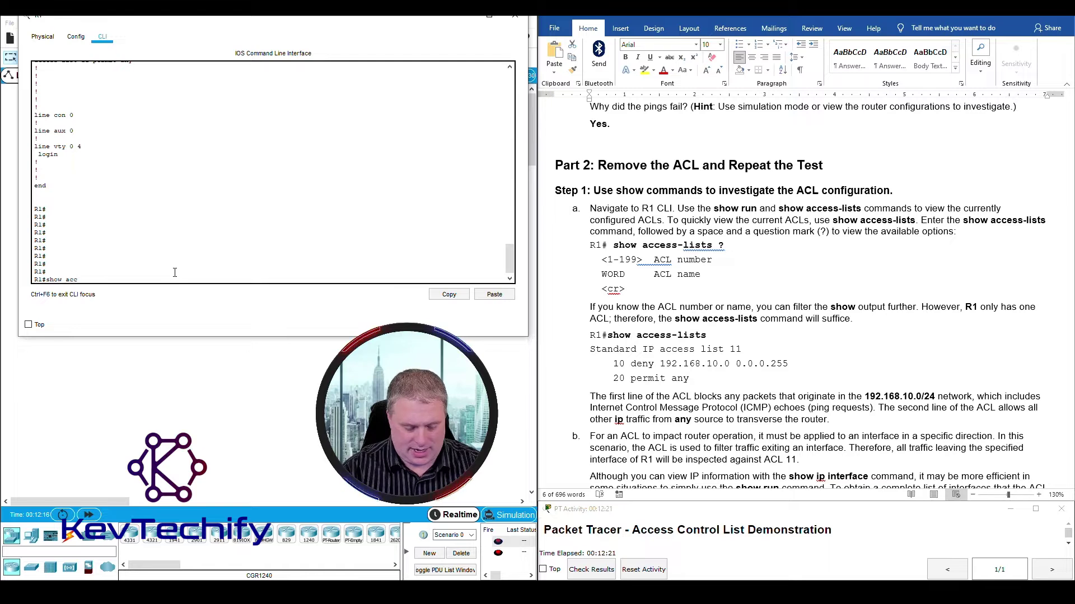
pyautogui.write('ess-l')
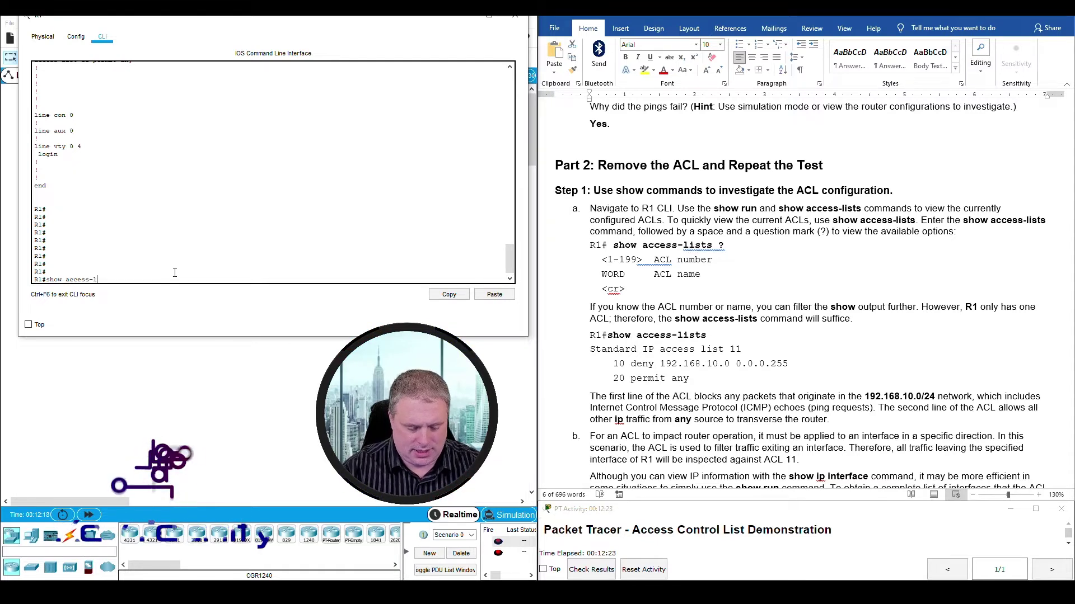
pyautogui.write('ist ')
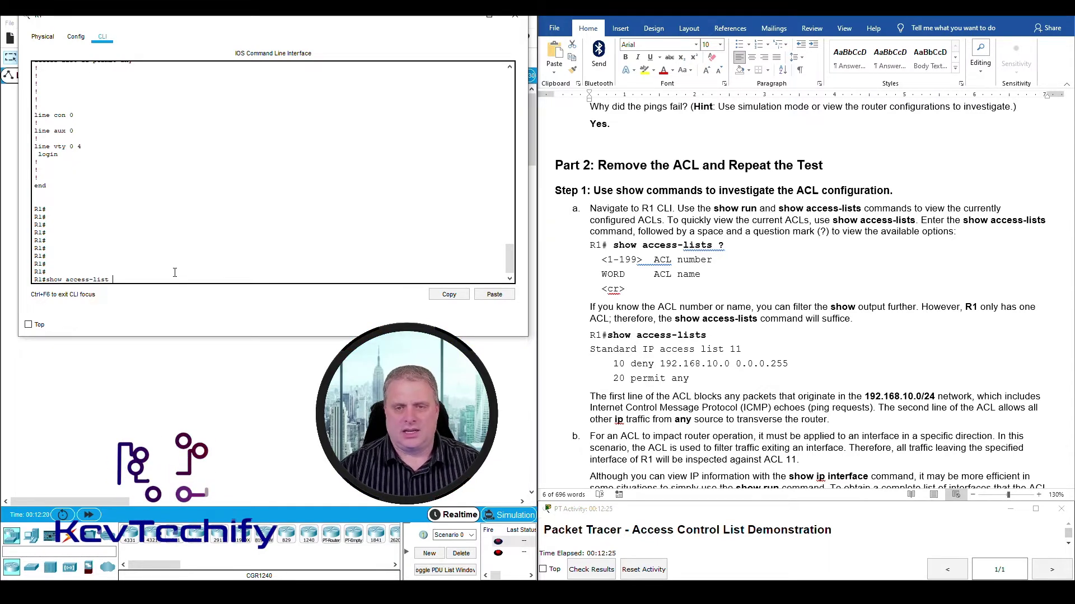
pyautogui.write('?')
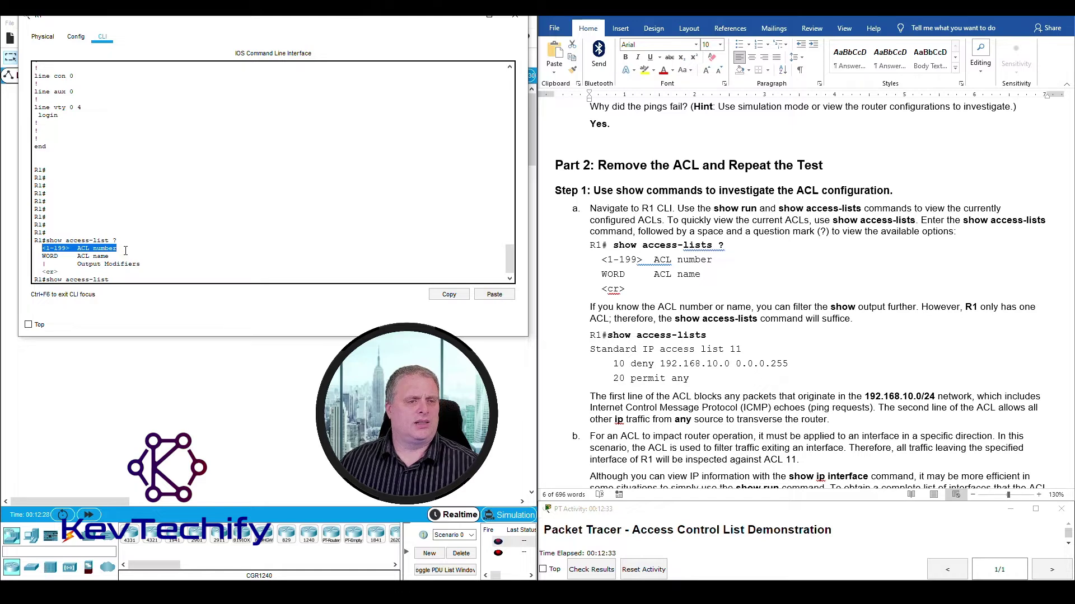
pyautogui.moveTo(43, 256); pyautogui.dragTo(112, 258)
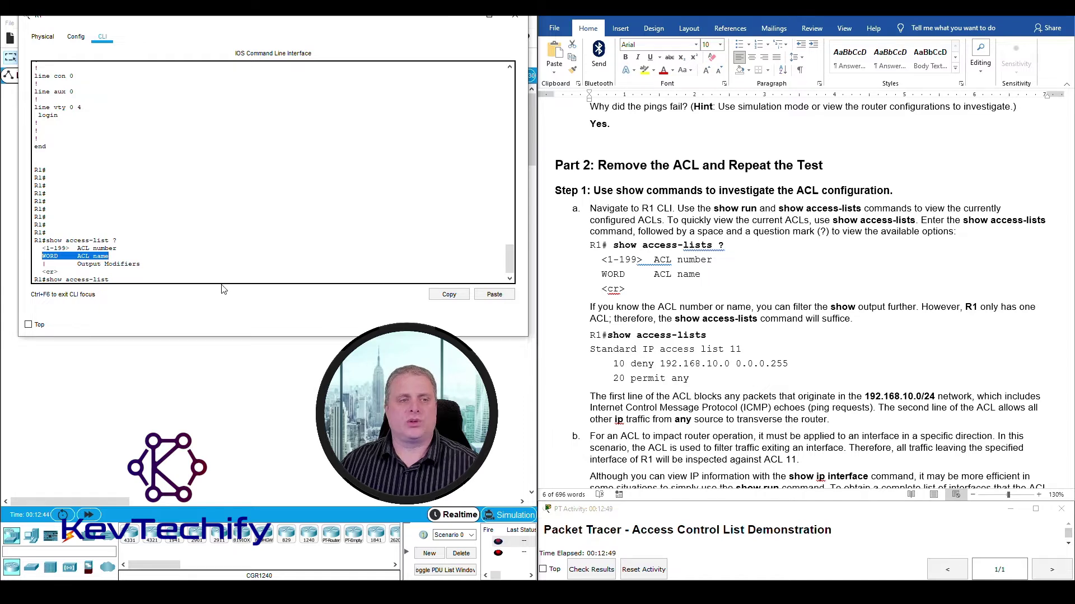
pyautogui.click(133, 275)
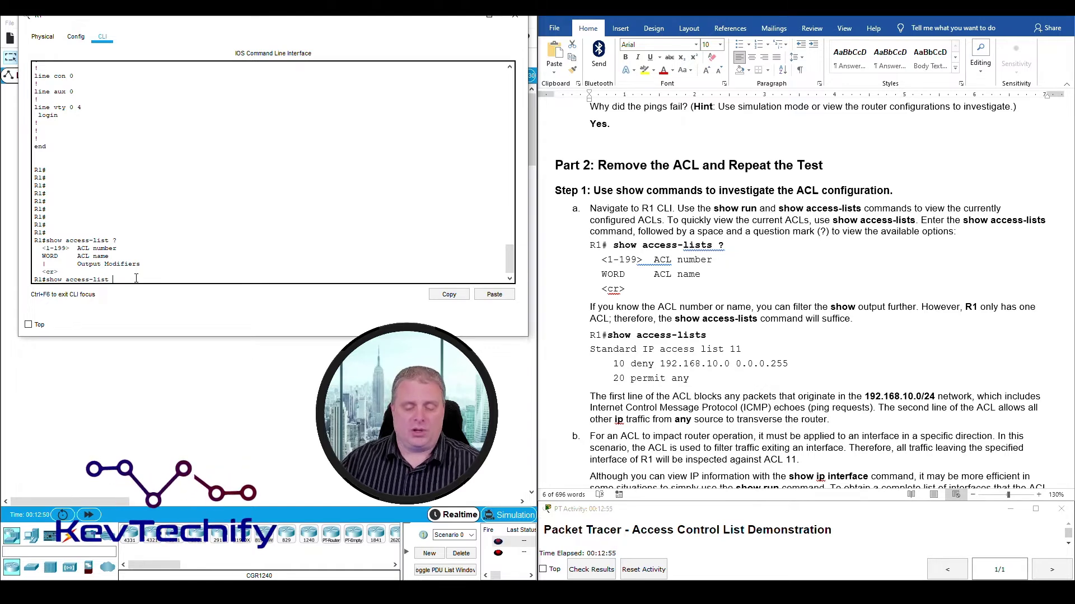
# Step: Run show access-list on R1 and examine the list number, the deny entry with its wildcard mask, and the permit entry
pyautogui.press('Return')
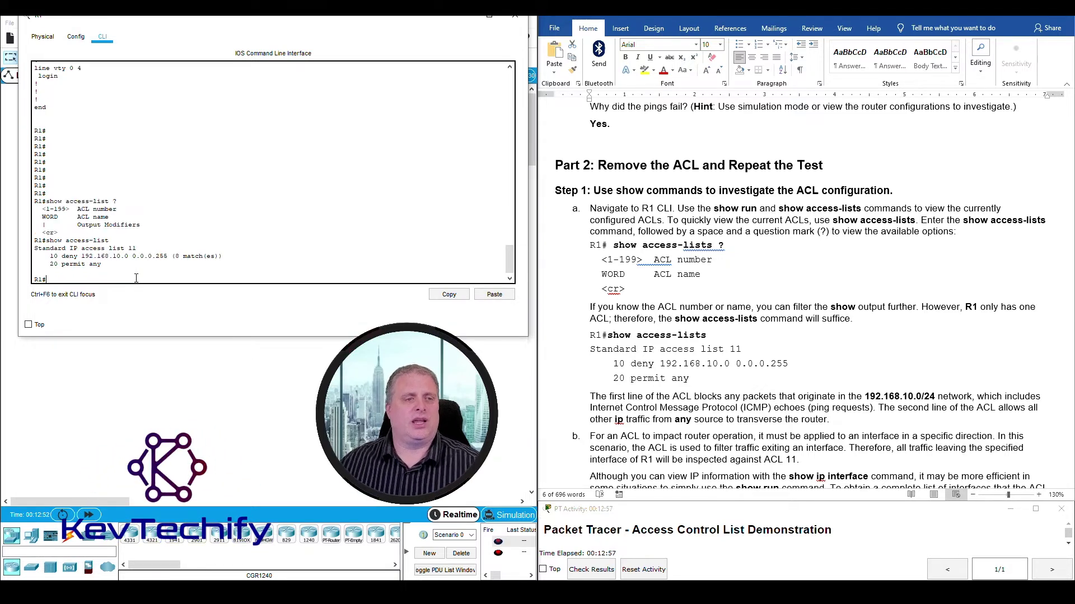
pyautogui.moveTo(35, 250); pyautogui.dragTo(71, 248)
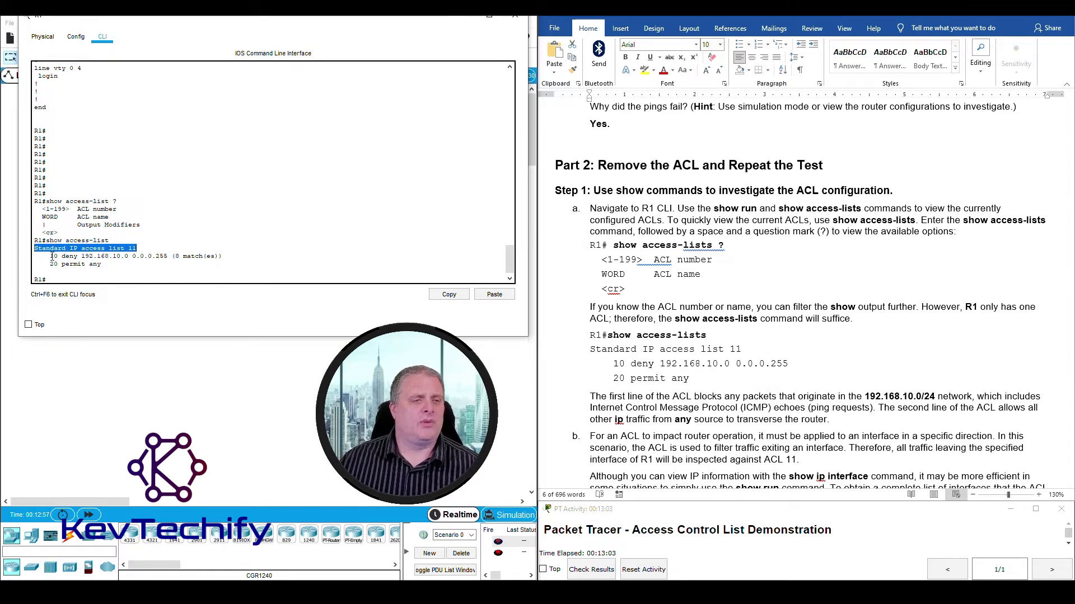
pyautogui.moveTo(52, 256); pyautogui.dragTo(156, 254)
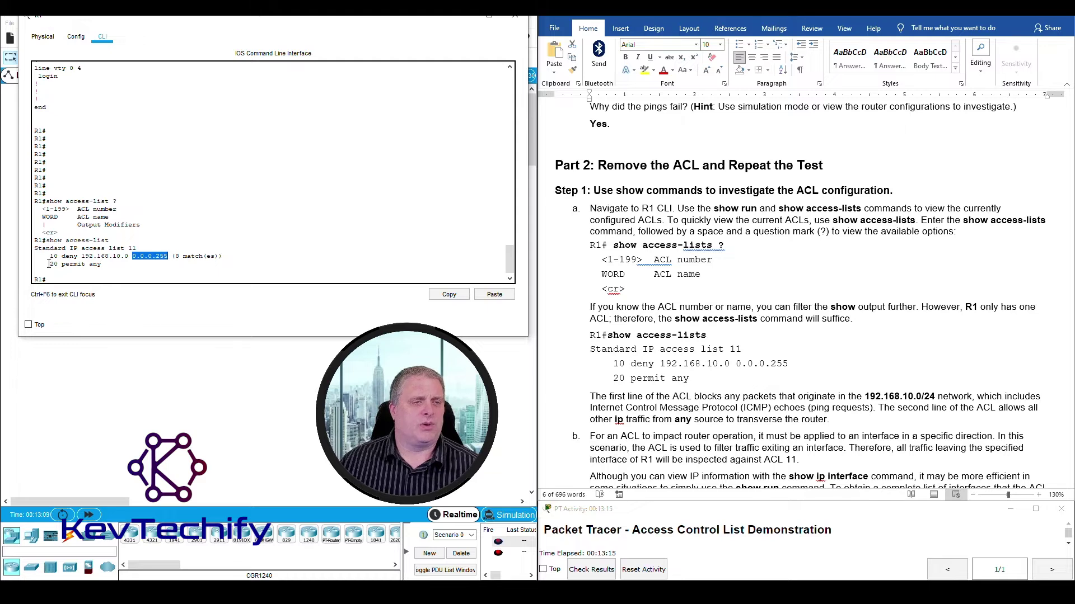
pyautogui.moveTo(49, 263); pyautogui.dragTo(103, 261)
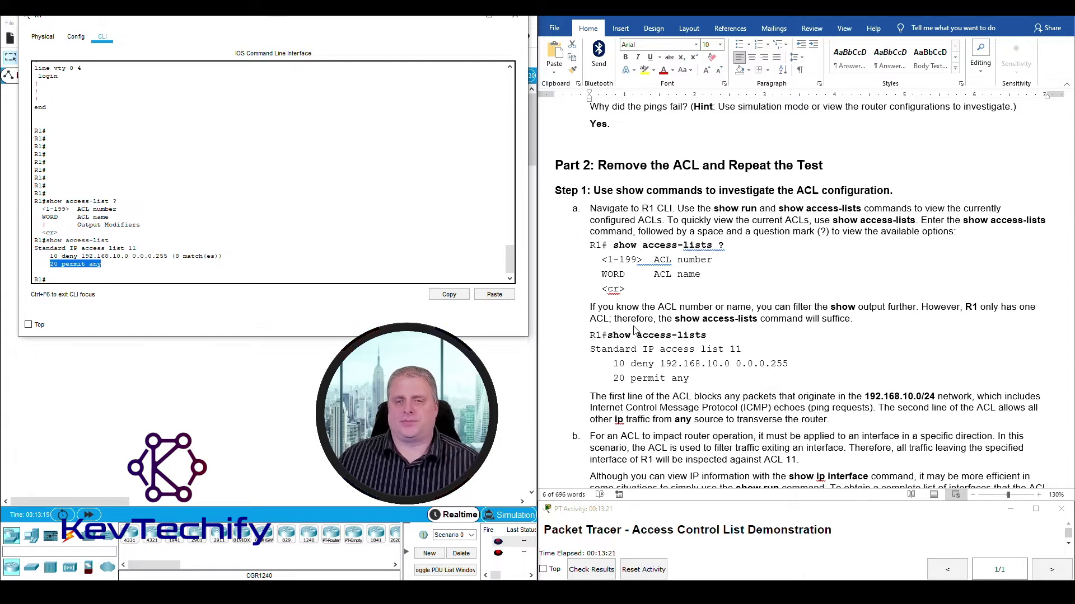
# Step: Read worksheet item b, close R1's window and trace R1's outgoing serial interface and the 192.168.10.0/24 and 192.168.11.0/24 networks on the topology
pyautogui.scroll(-5, 634, 330)
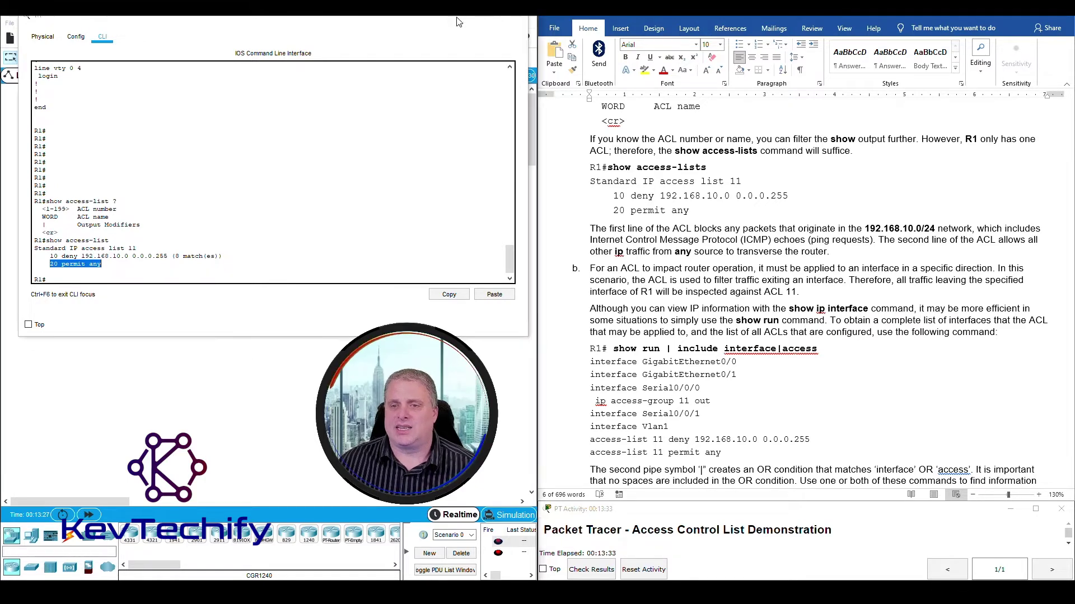
pyautogui.click(514, 15)
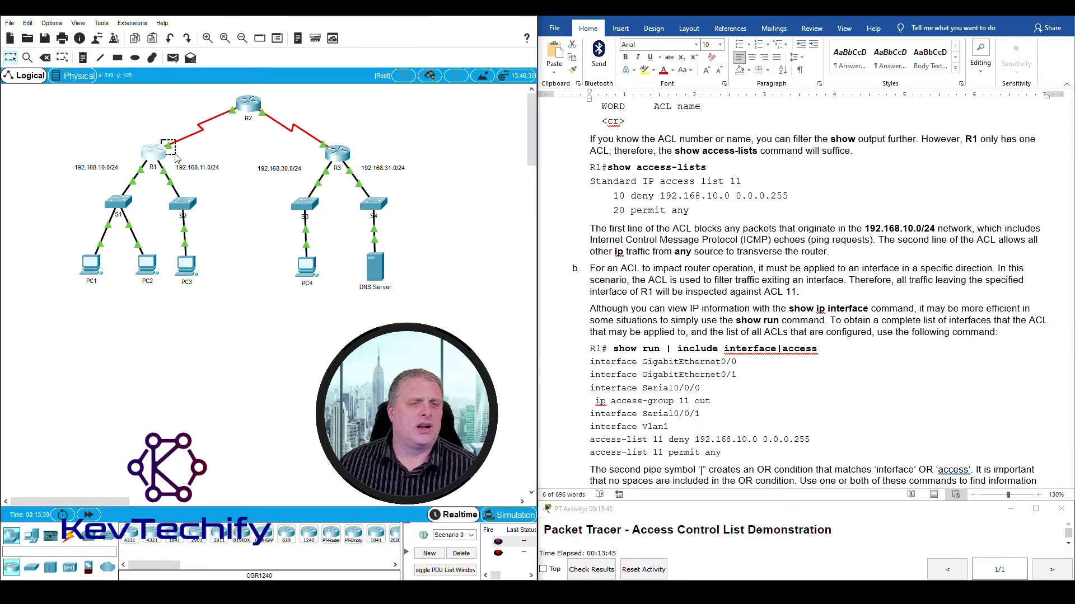
pyautogui.moveTo(161, 141)
pyautogui.mouseDown()
pyautogui.moveTo(179, 159)
pyautogui.moveTo(170, 146)
pyautogui.mouseUp()
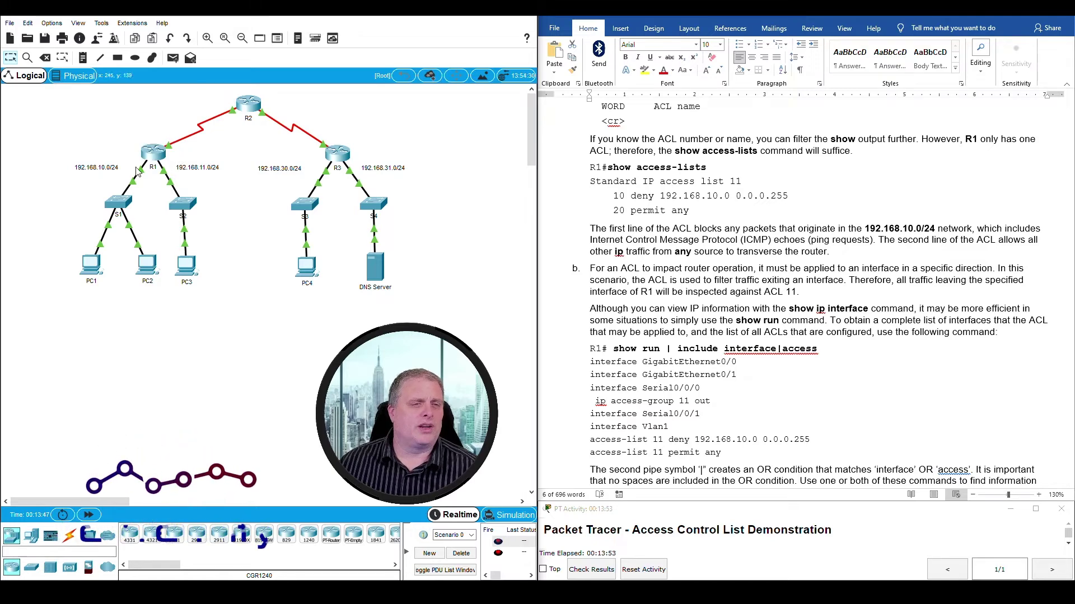
pyautogui.moveTo(64, 156); pyautogui.dragTo(150, 283)
pyautogui.moveTo(235, 285); pyautogui.dragTo(169, 165)
pyautogui.click(643, 269)
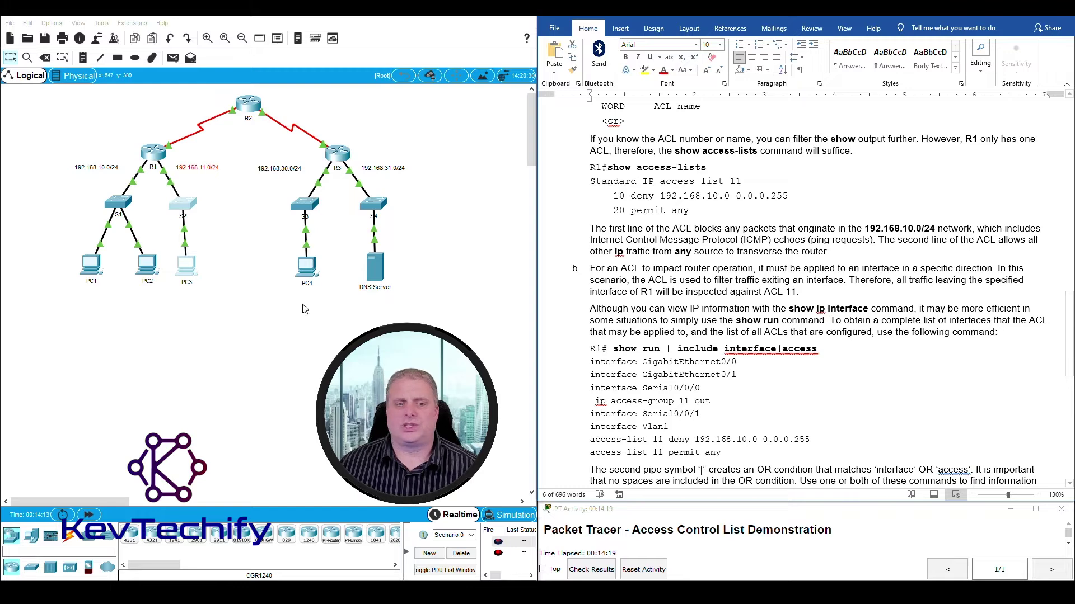
# Step: Reopen R1's command line, run show run | include interfaces|access, and check the access-group line in the output
pyautogui.click(153, 162)
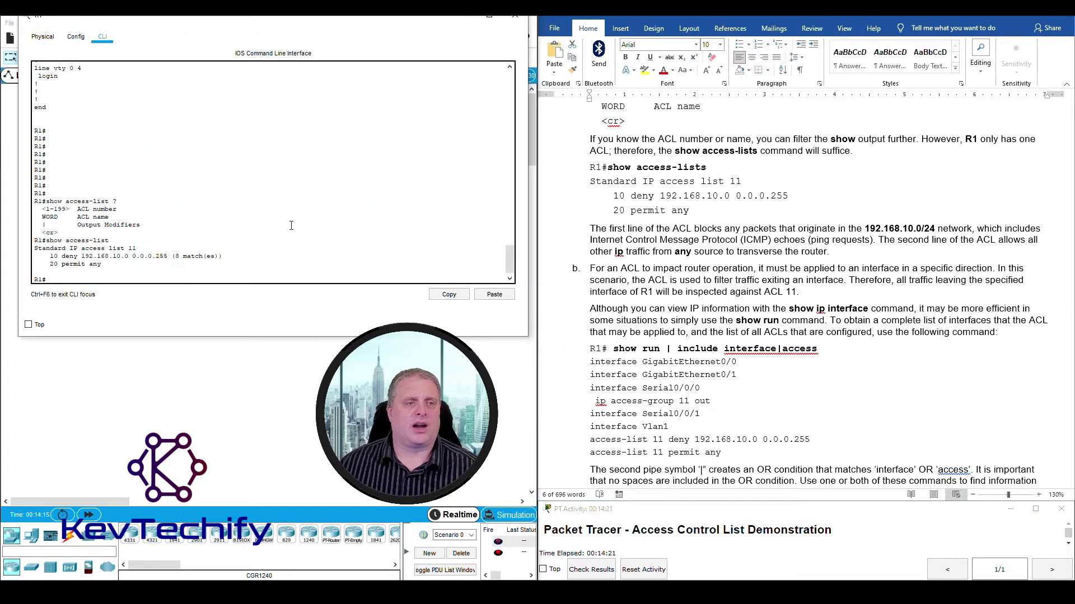
pyautogui.press('Return')
pyautogui.press('Return')
pyautogui.press('Return')
pyautogui.press('Return')
pyautogui.press('Return')
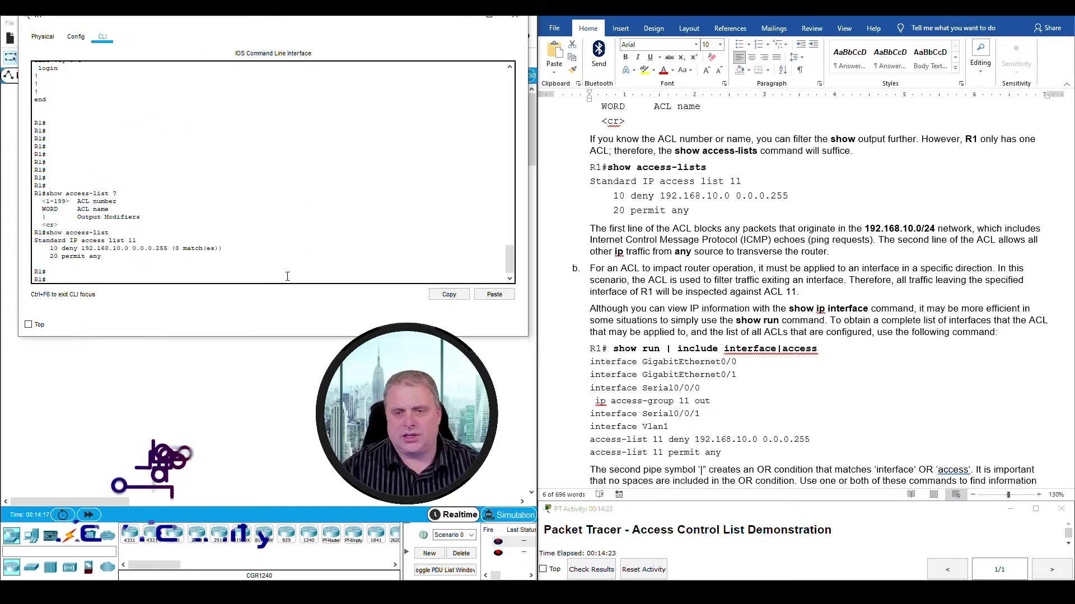
pyautogui.write('sho')
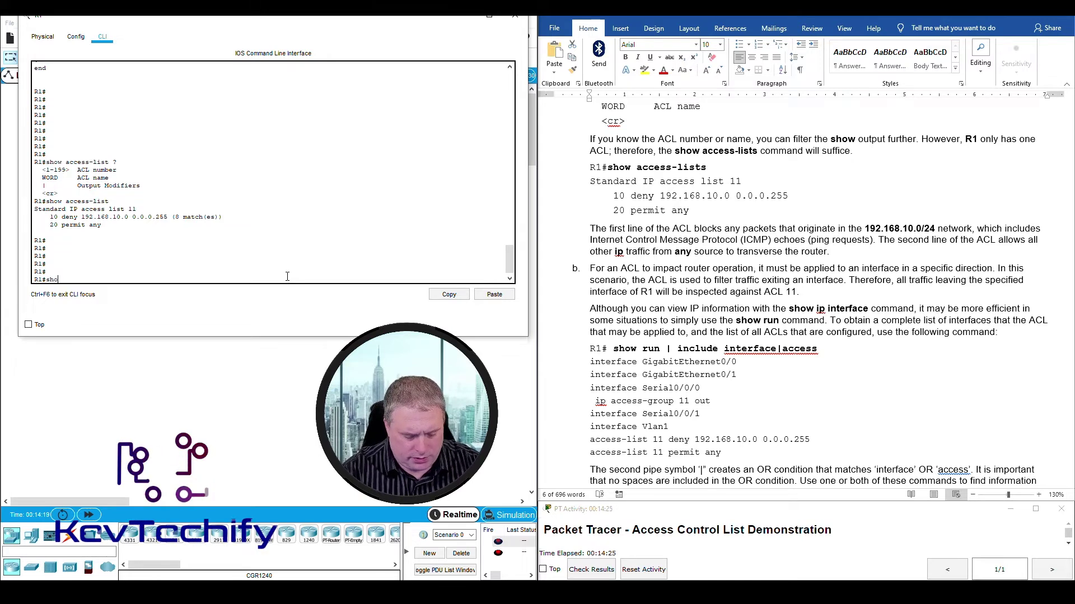
pyautogui.write('w run')
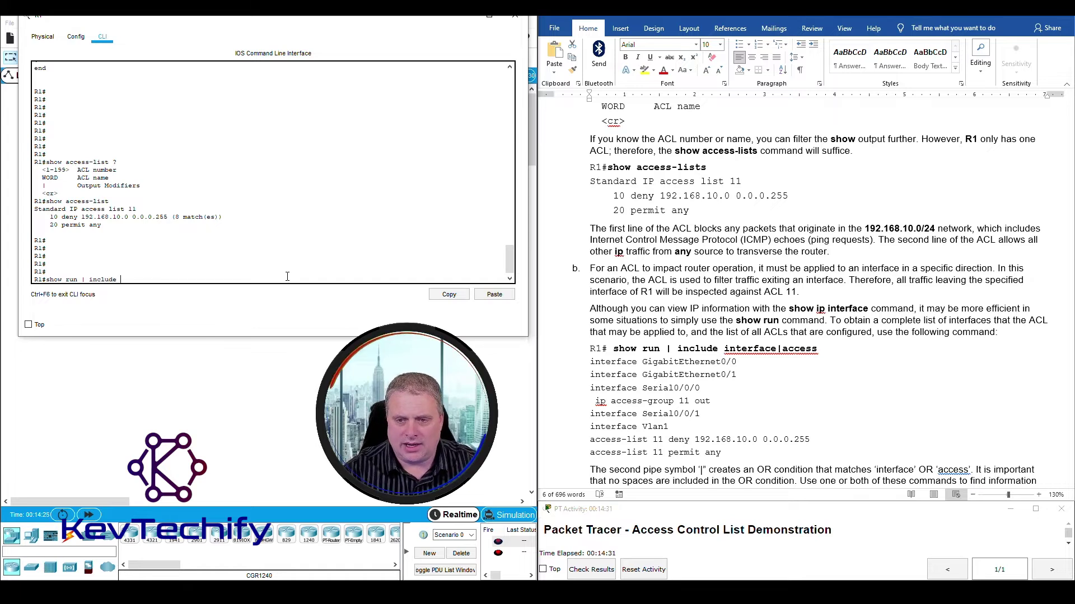
pyautogui.write('| include inter')
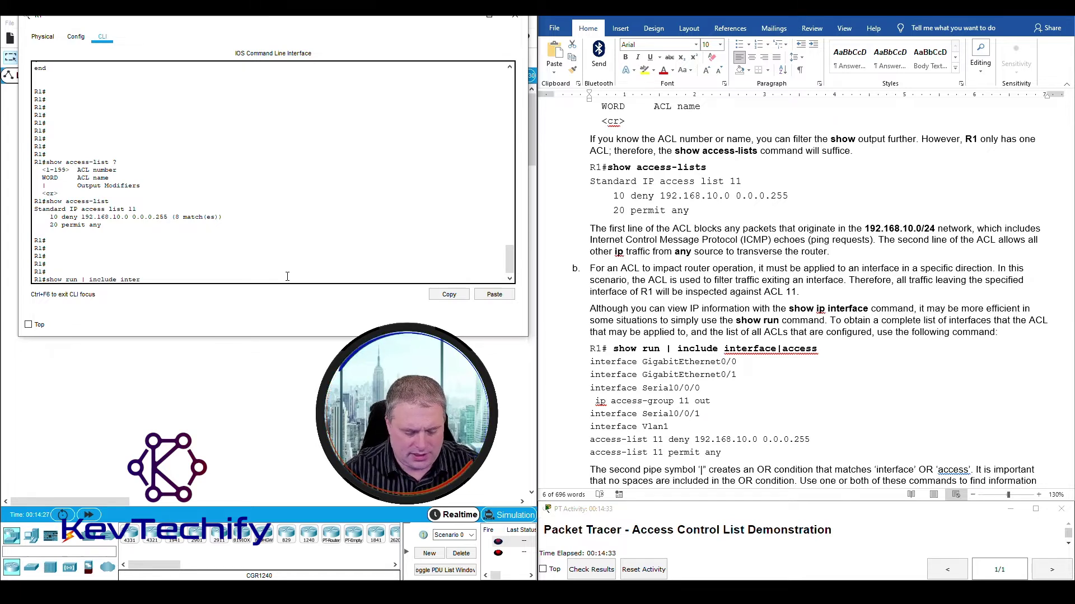
pyautogui.write('faces')
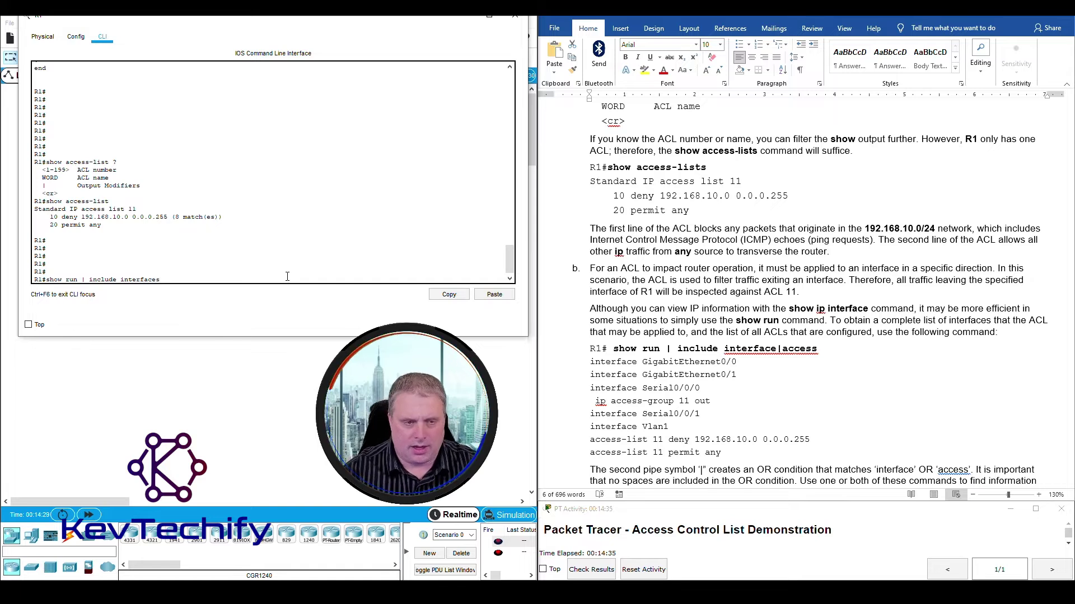
pyautogui.write('|access')
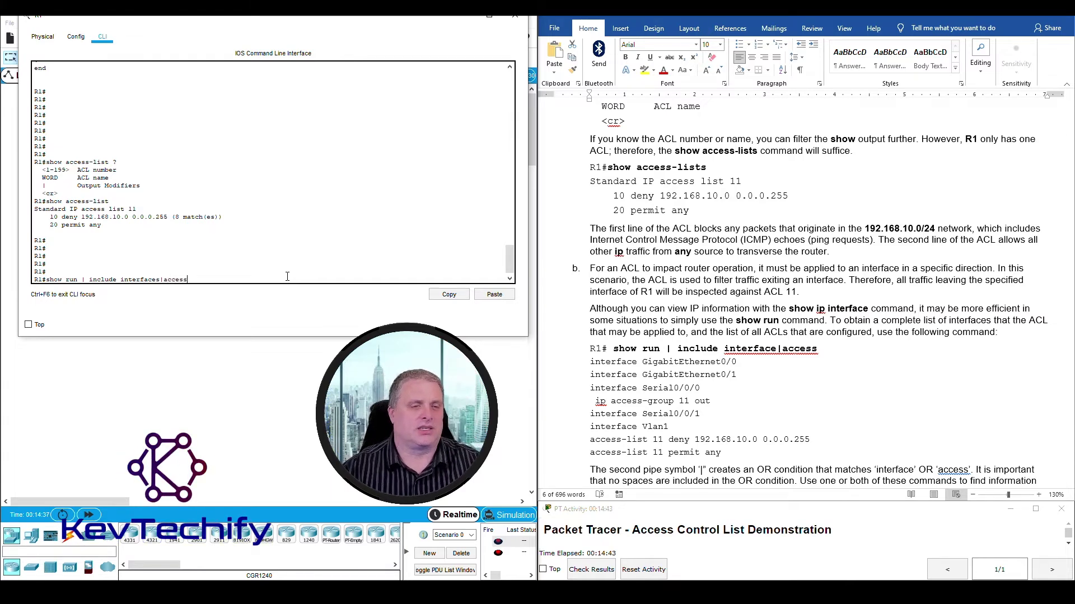
pyautogui.press('Return')
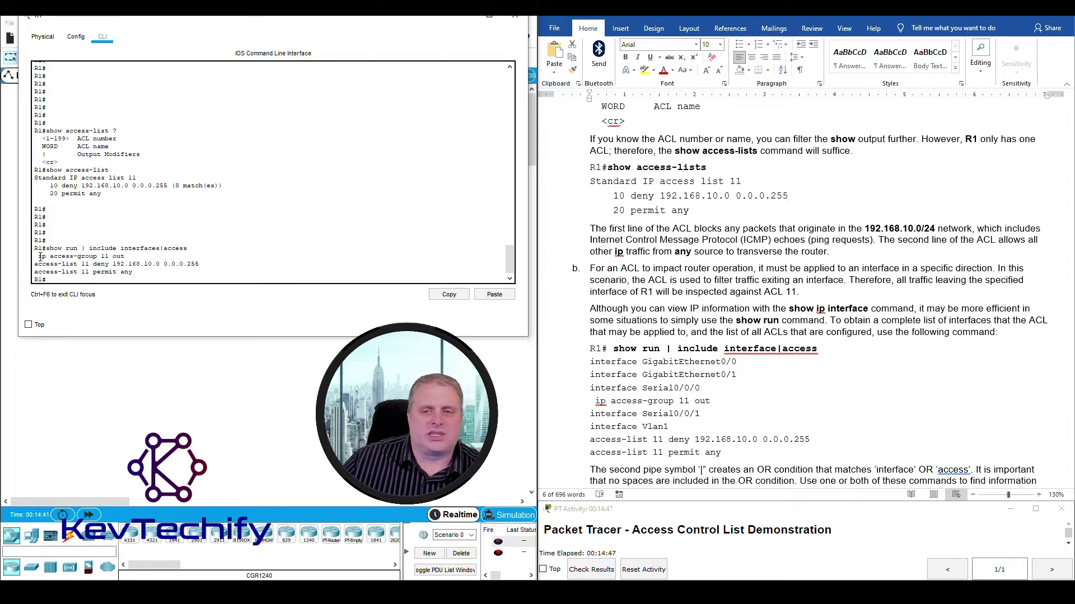
pyautogui.moveTo(76, 256); pyautogui.dragTo(130, 258)
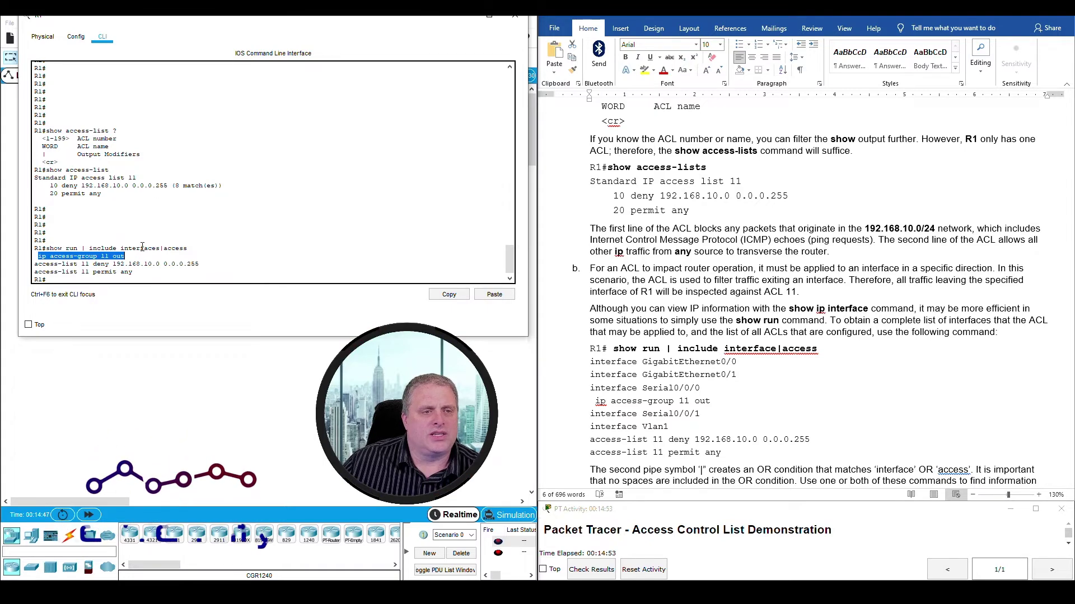
pyautogui.click(148, 277)
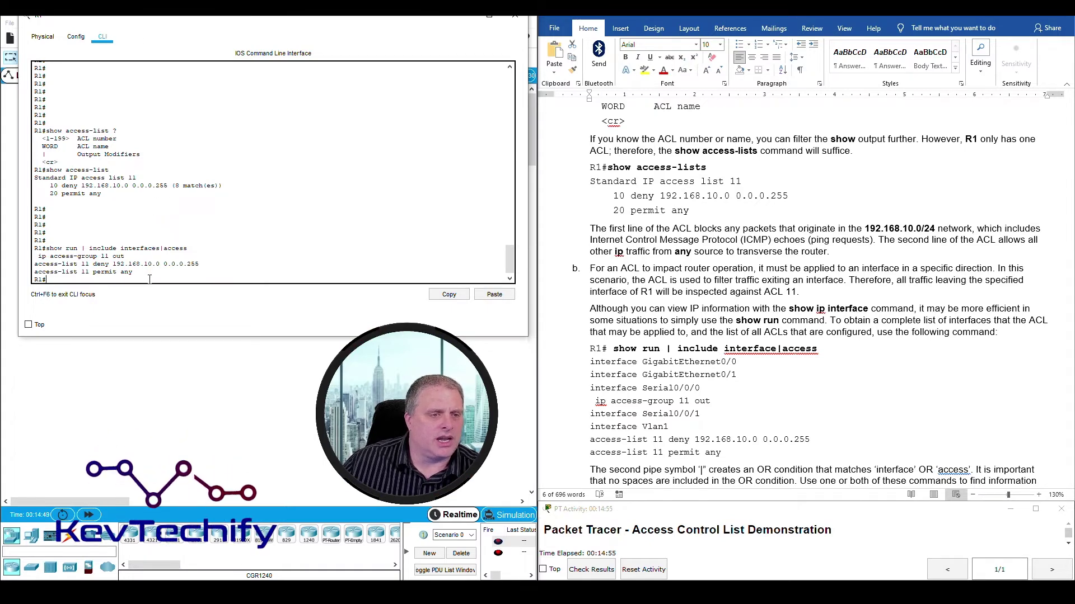
# Step: Rerun the filtered running-configuration command on R1 with the singular keyword: show run | include interface|access
pyautogui.press('Return')
pyautogui.press('Return')
pyautogui.press('Return')
pyautogui.press('Return')
pyautogui.press('Up')
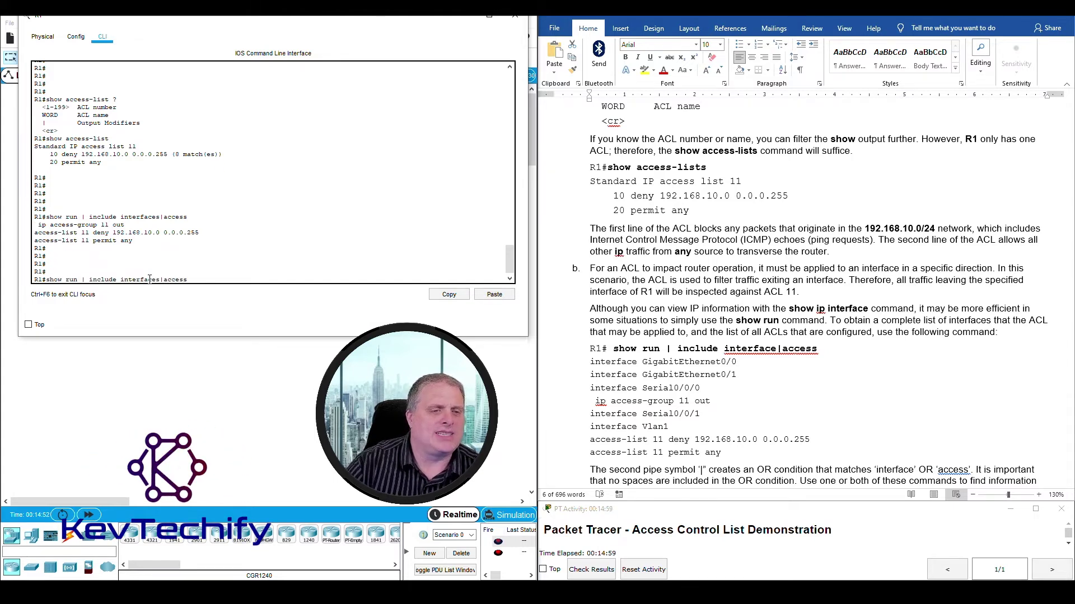
pyautogui.press('BackSpace')
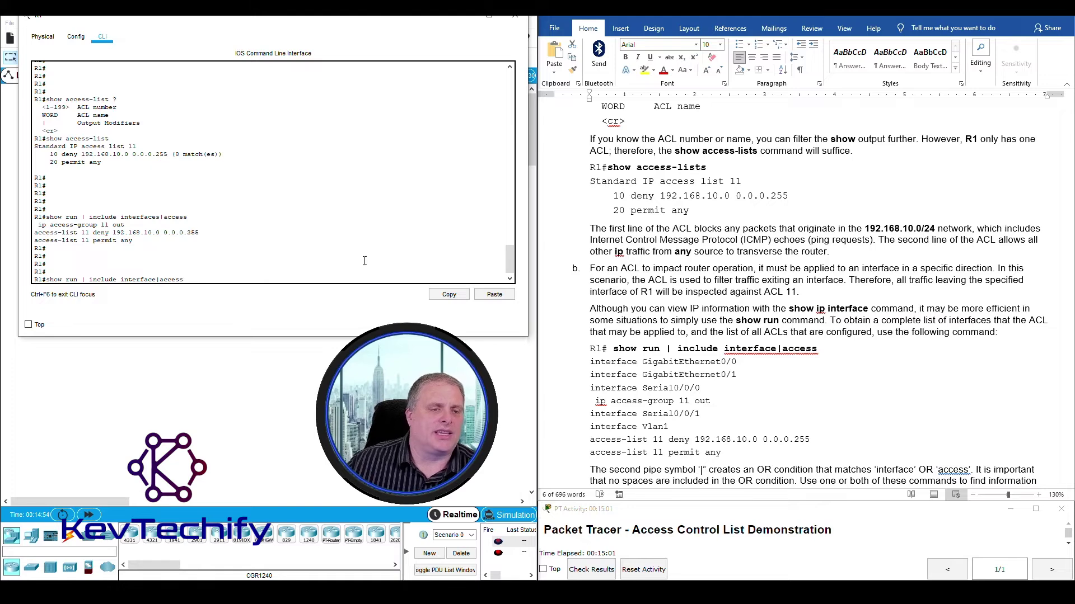
pyautogui.press('Return')
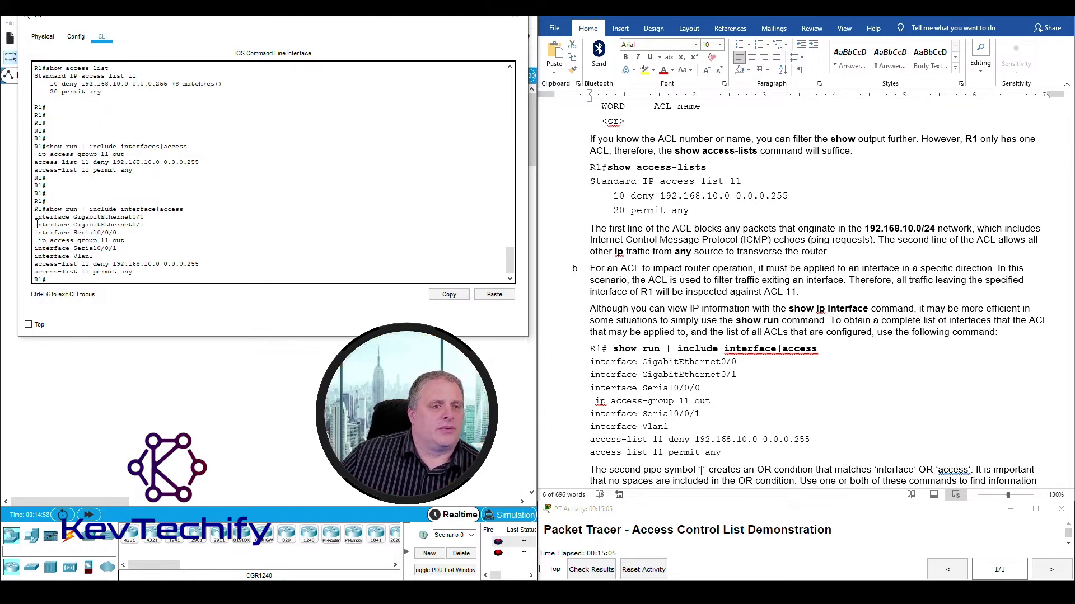
# Step: Examine the listed interfaces, the access-group line under Serial0/0/0, and the access-list 11 entries in the filtered output
pyautogui.moveTo(35, 216); pyautogui.dragTo(173, 235)
pyautogui.click(151, 241)
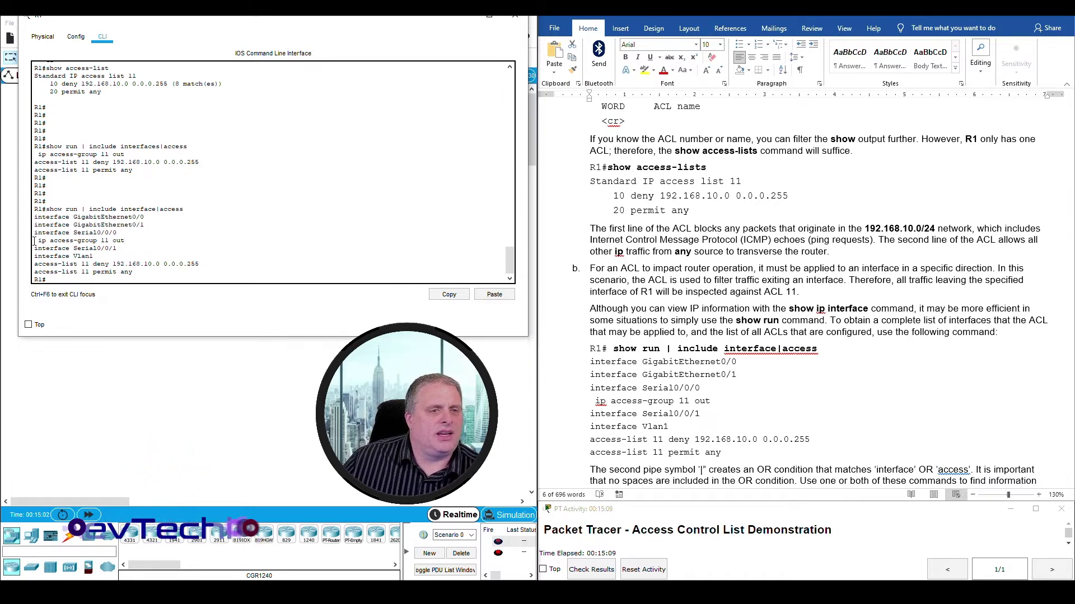
pyautogui.moveTo(34, 232); pyautogui.dragTo(140, 241)
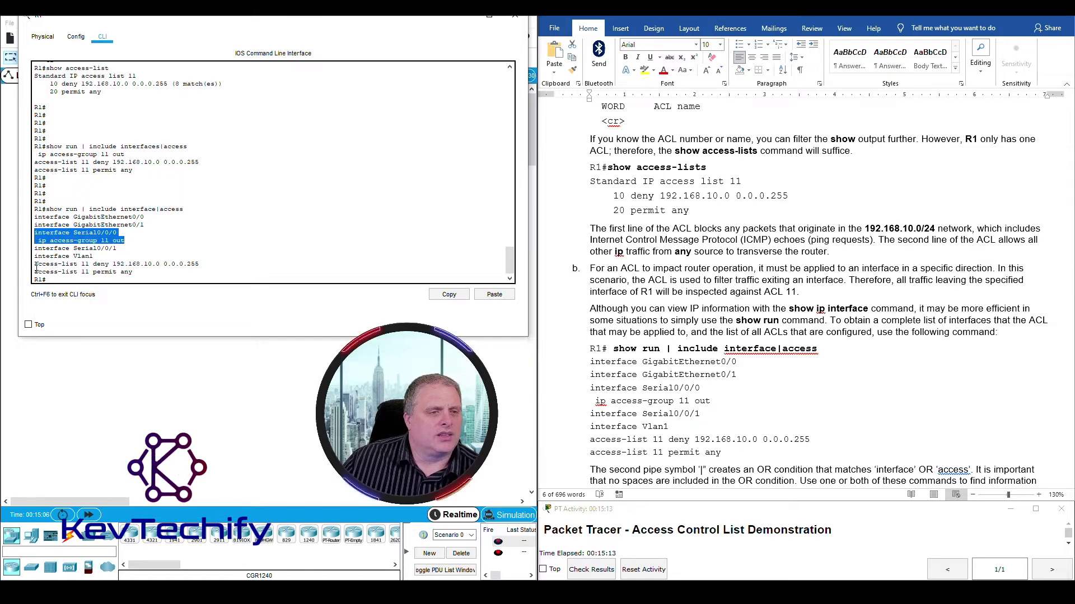
pyautogui.moveTo(36, 265); pyautogui.dragTo(213, 271)
# Step: Read the worksheet question on the ACL's interface and direction, and check Serial0/0/0, access-group and access-list 11 lines in R1's output
pyautogui.scroll(-4, 616, 323)
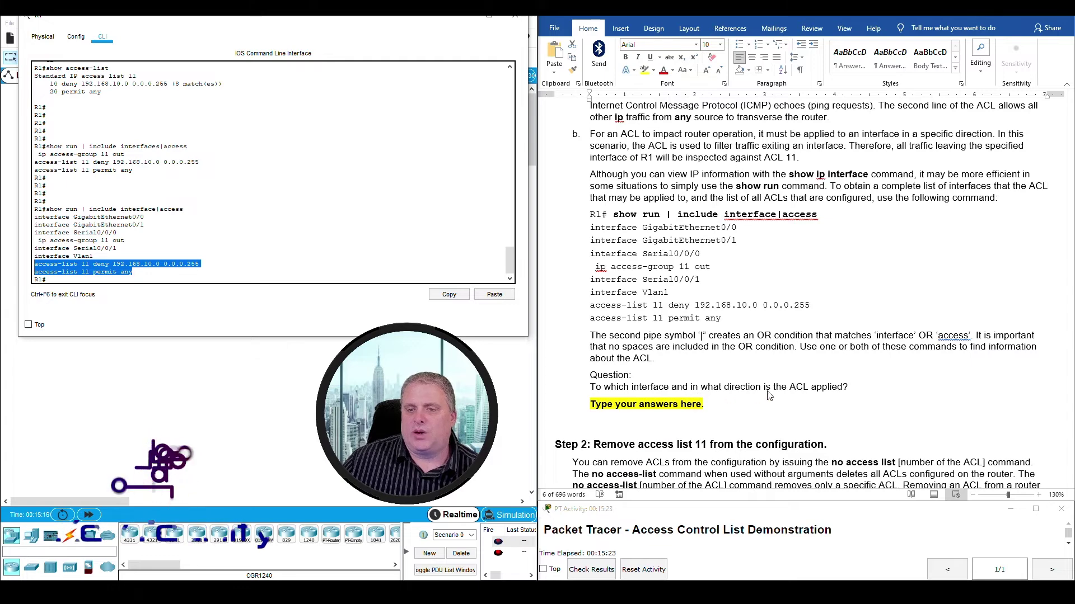
pyautogui.click(806, 393)
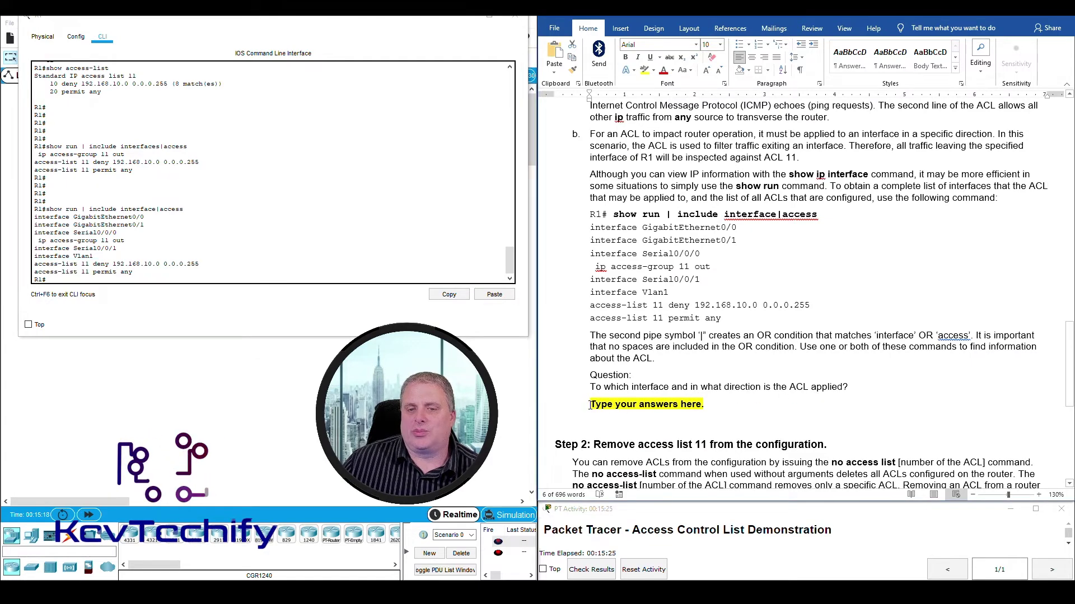
pyautogui.moveTo(589, 404); pyautogui.dragTo(706, 404)
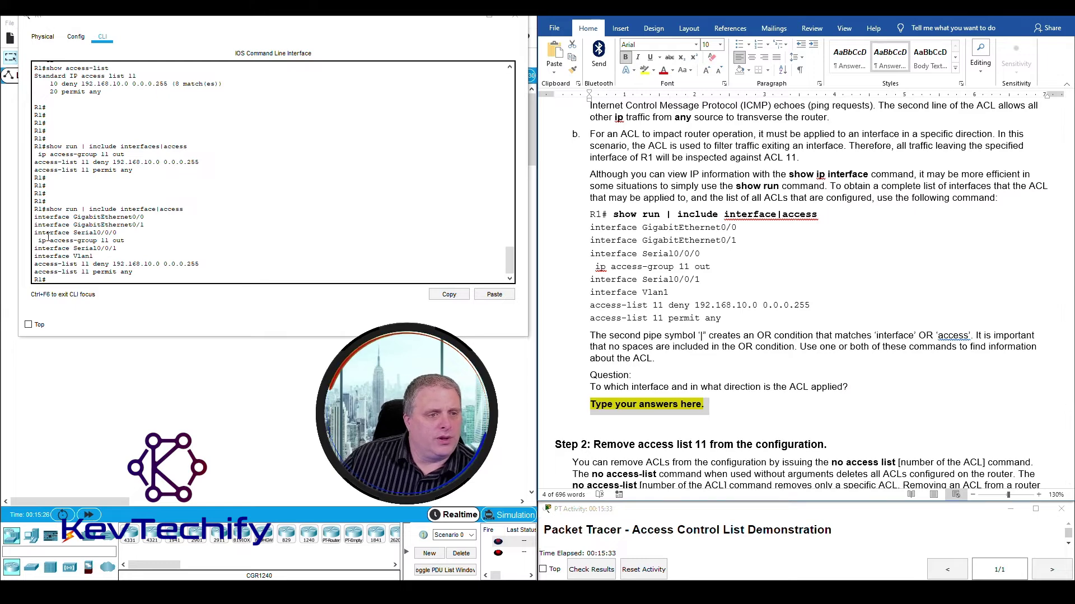
pyautogui.moveTo(35, 264); pyautogui.dragTo(132, 273)
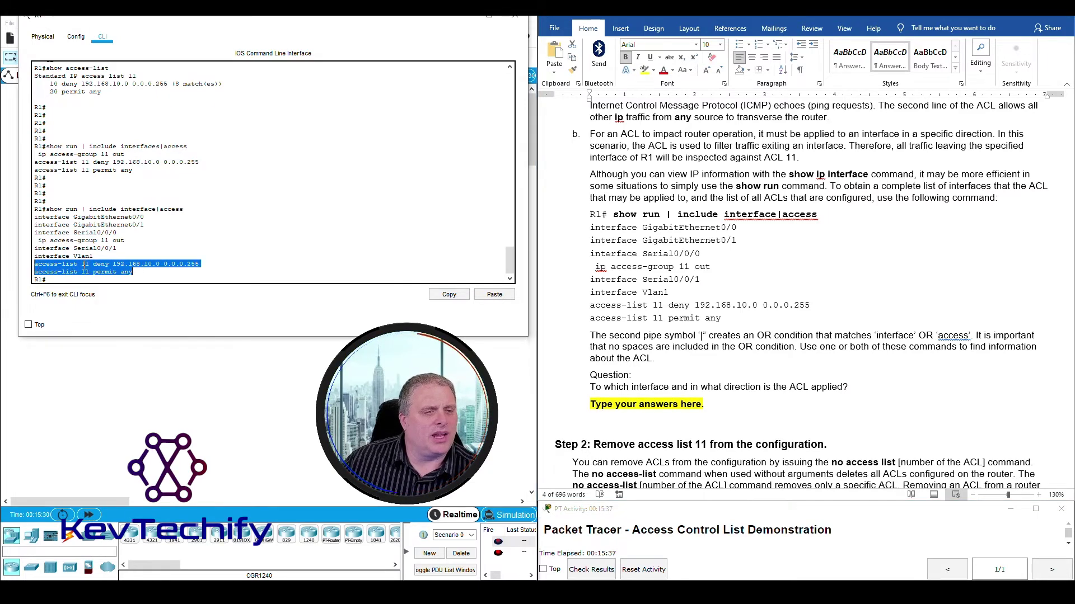
pyautogui.click(124, 246)
pyautogui.moveTo(39, 241); pyautogui.dragTo(125, 242)
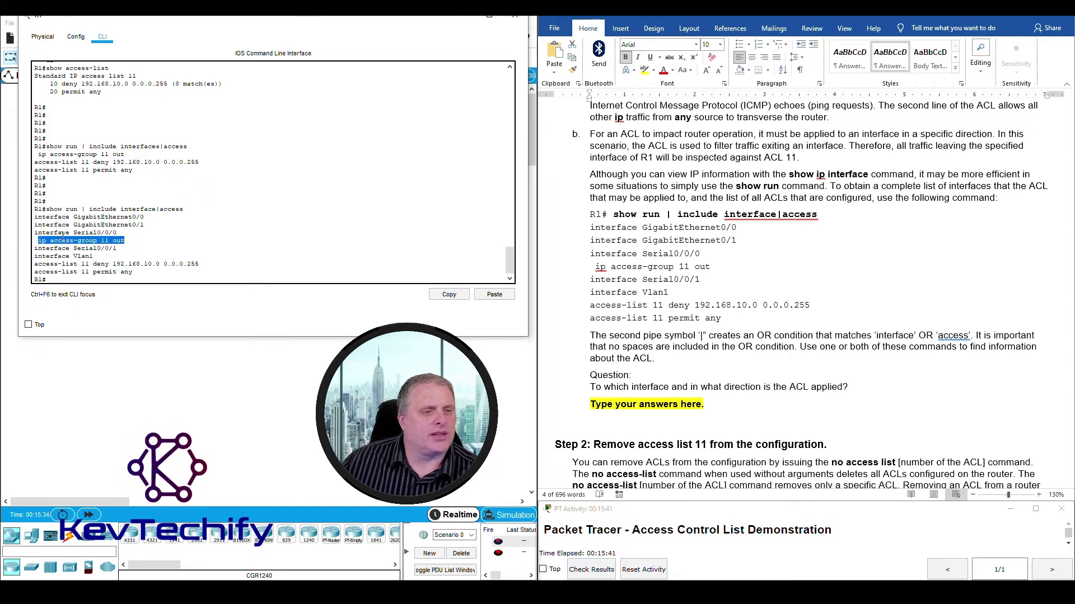
pyautogui.moveTo(33, 233); pyautogui.dragTo(120, 233)
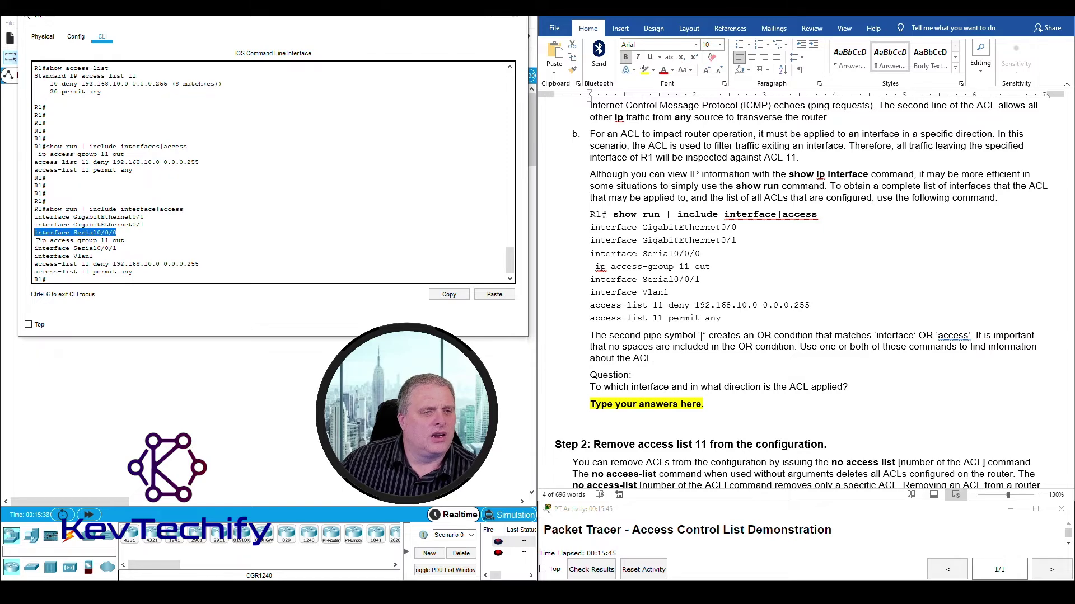
pyautogui.moveTo(37, 242); pyautogui.dragTo(126, 242)
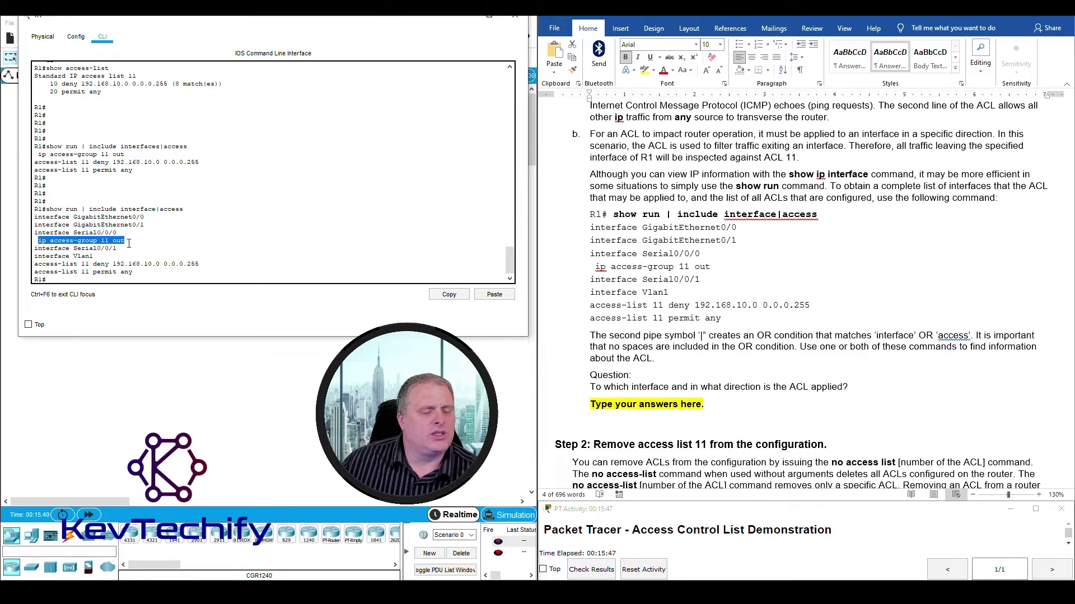
# Step: In the Word worksheet, replace the answer placeholder under the interface and direction question with "Interface s0/0/0 to outbound traffic"
pyautogui.click(643, 406)
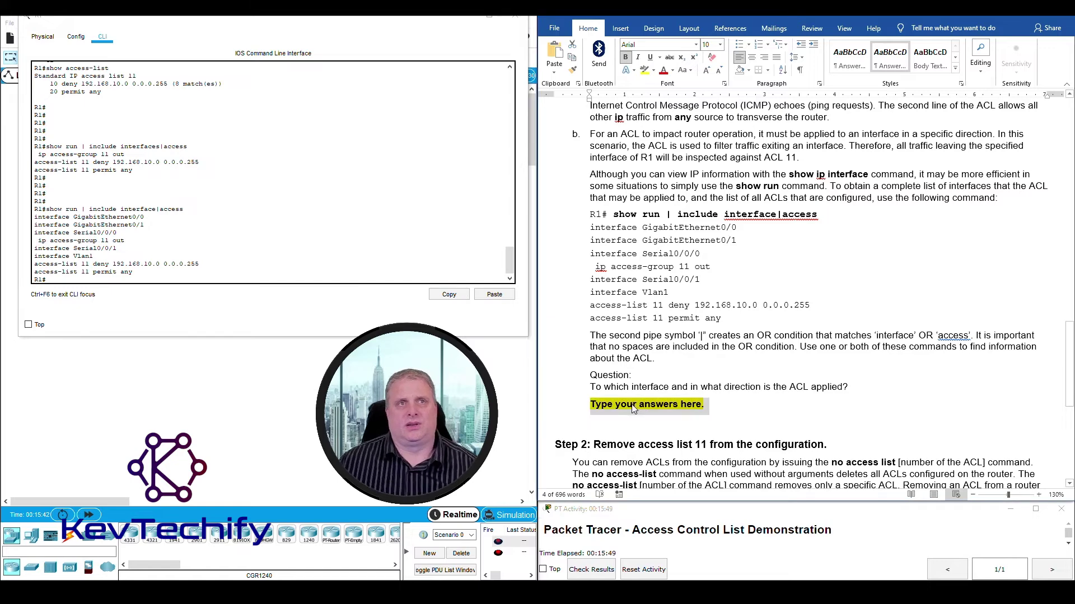
pyautogui.click(633, 407)
pyautogui.click(592, 405)
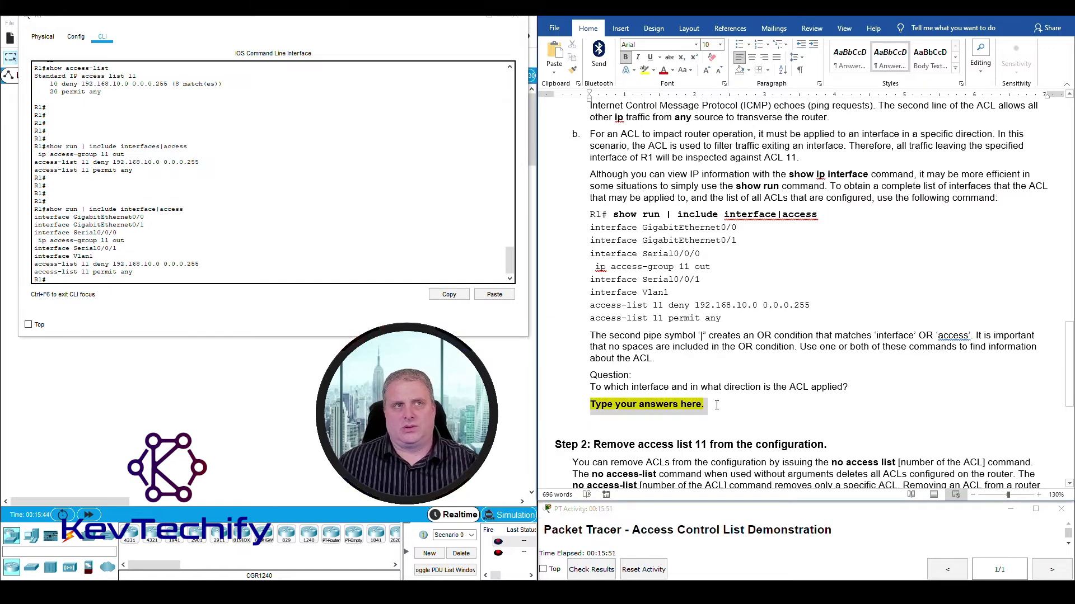
pyautogui.write('Interf')
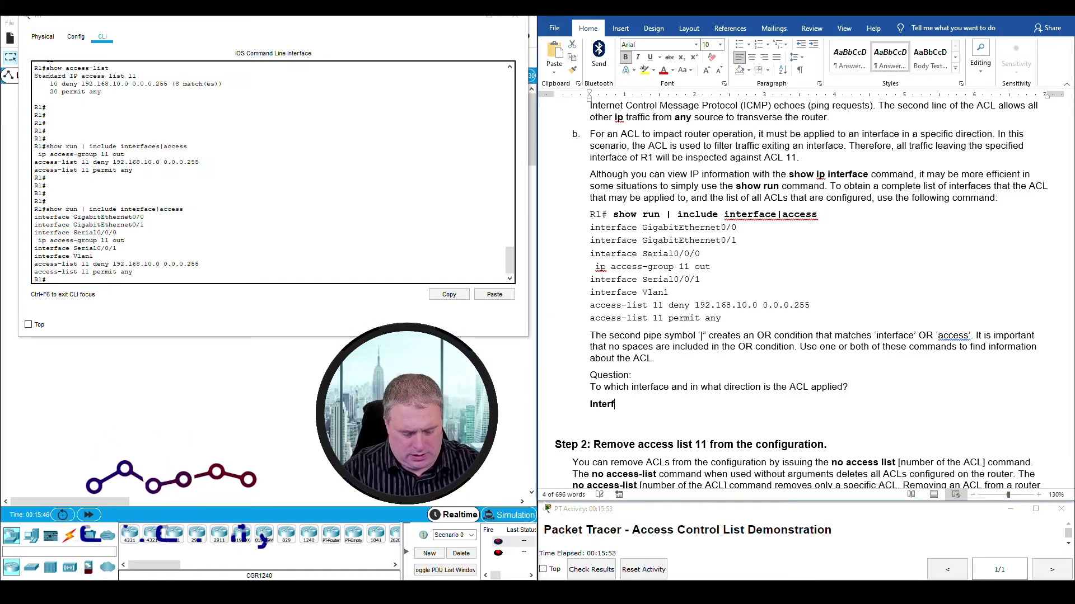
pyautogui.write('ace s0')
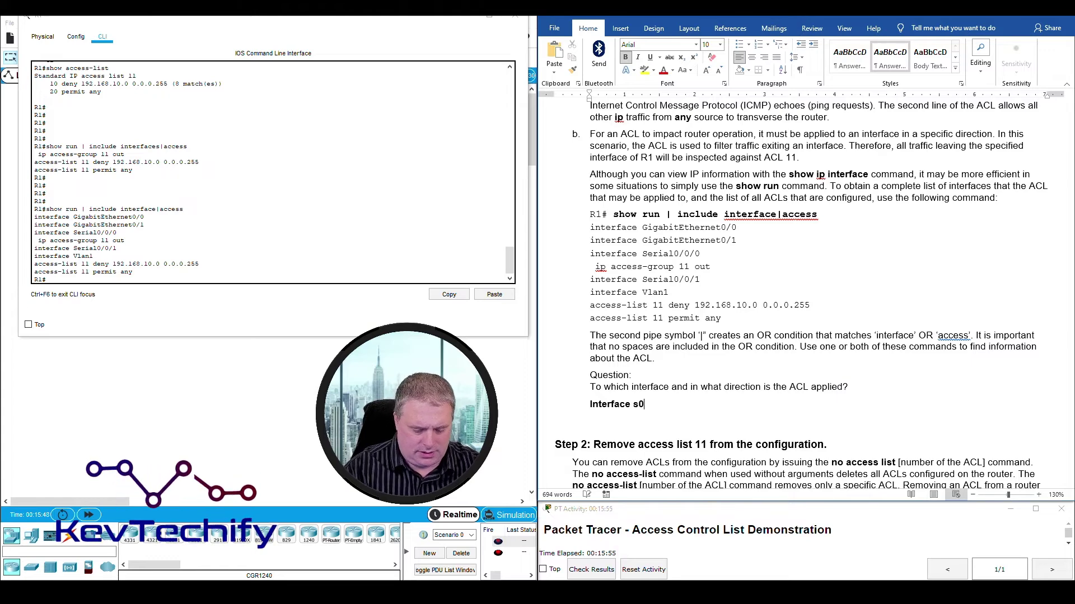
pyautogui.write('/0/0 ')
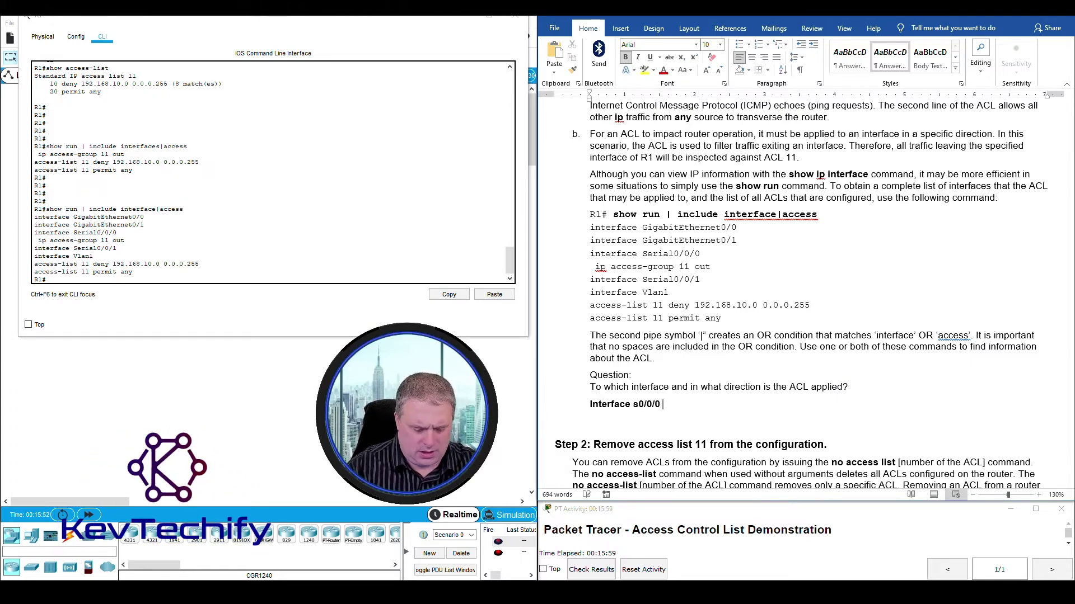
pyautogui.write('to outb')
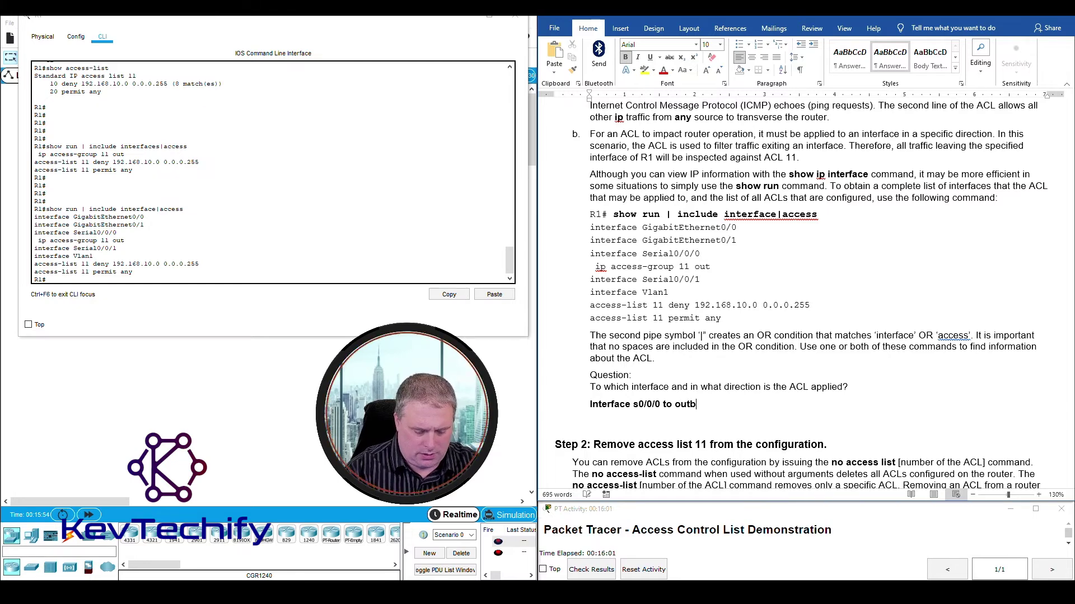
pyautogui.write('ound traffic')
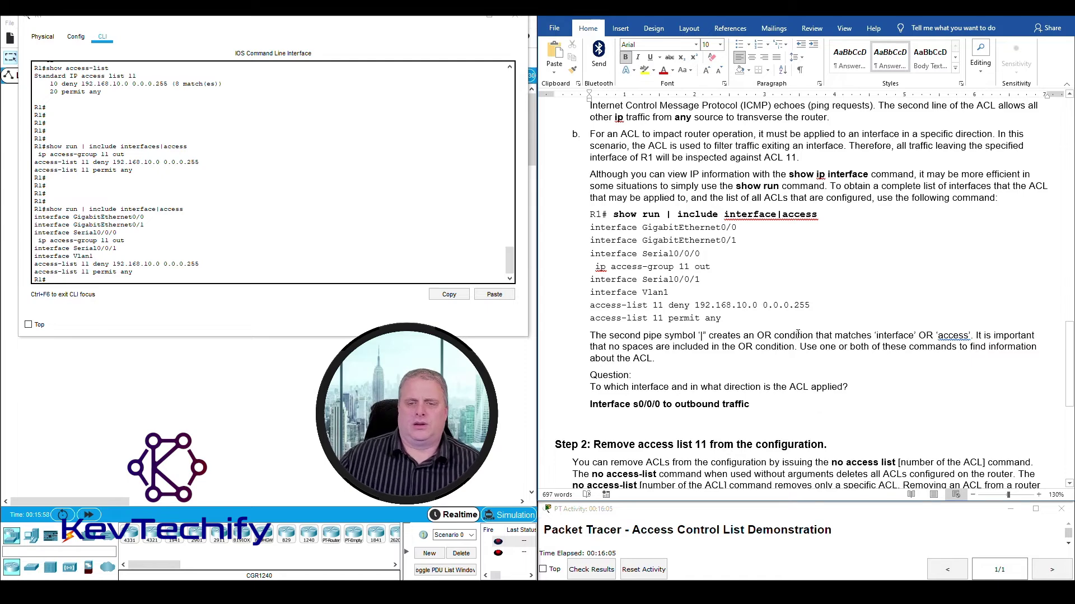
# Step: Read the worksheet's Step 2 instructions on removing access list 11, including the no access-list command with and without an ACL number
pyautogui.scroll(-8, 798, 335)
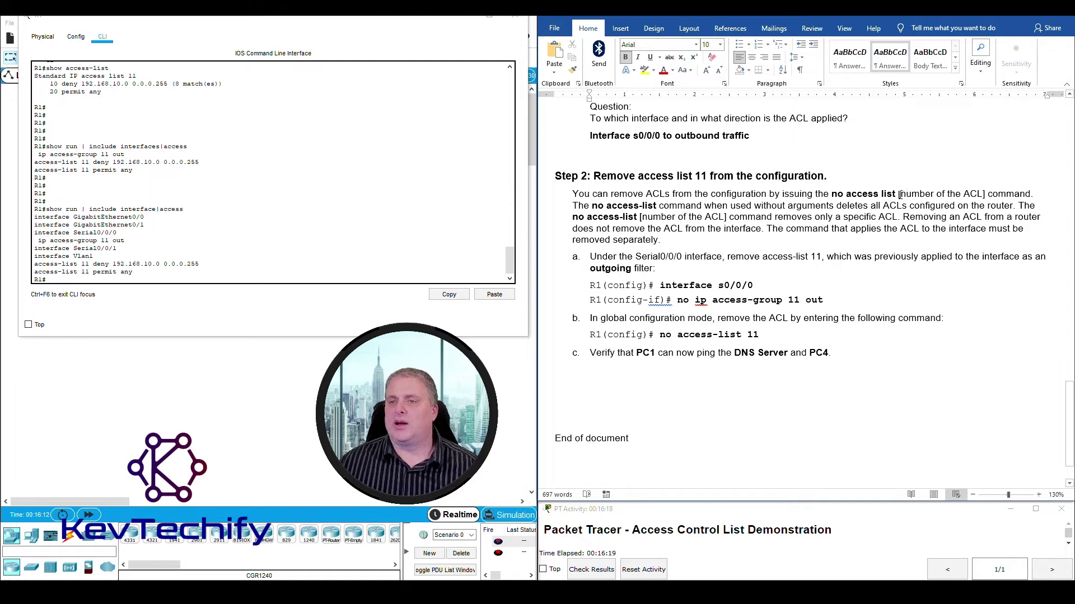
pyautogui.moveTo(899, 194); pyautogui.dragTo(985, 194)
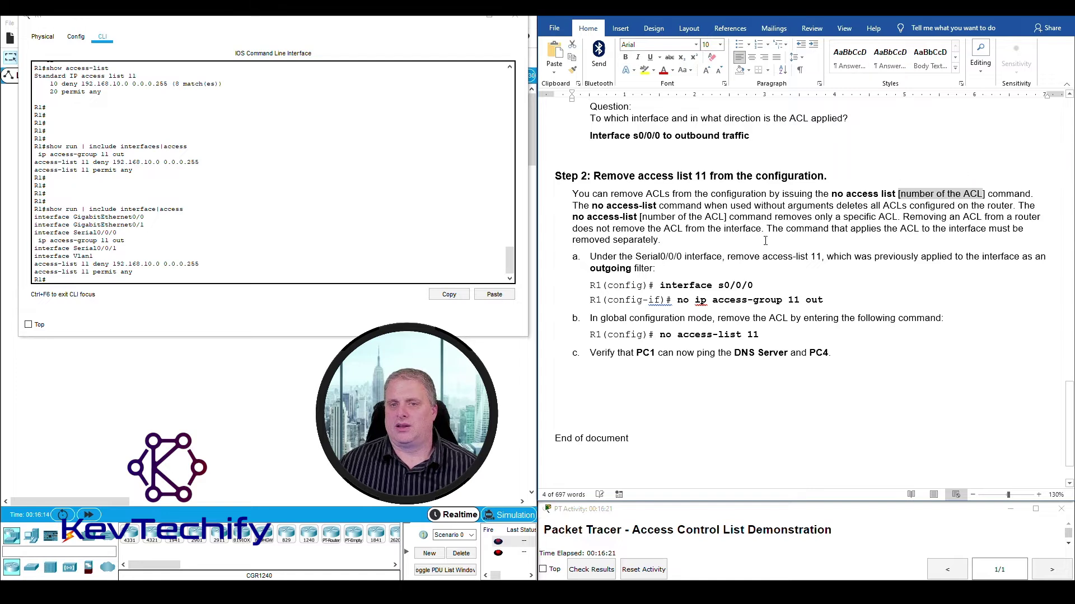
pyautogui.click(774, 206)
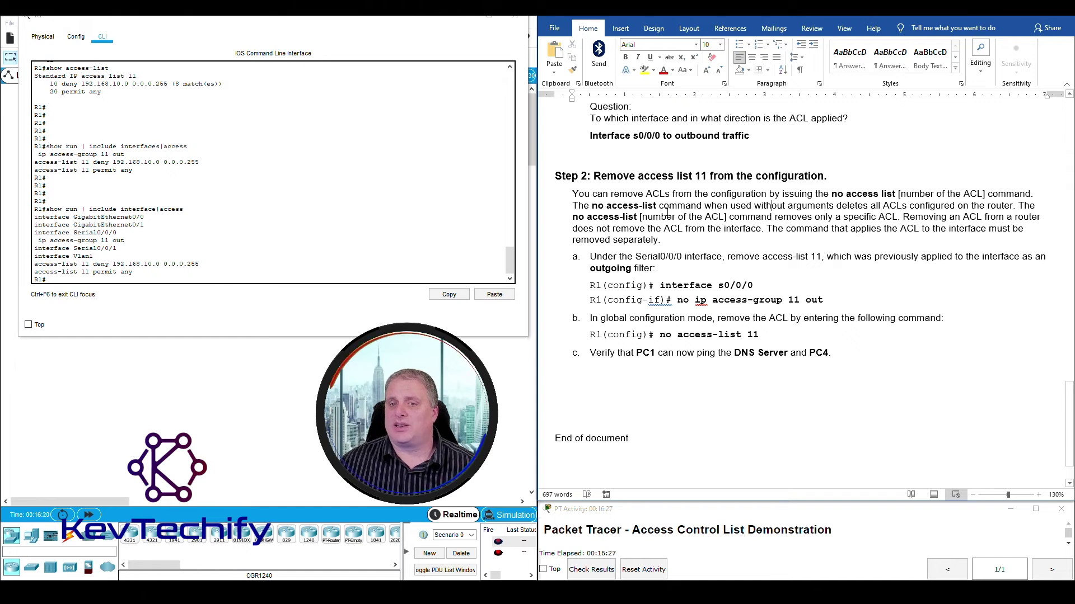
pyautogui.moveTo(592, 206); pyautogui.dragTo(638, 208)
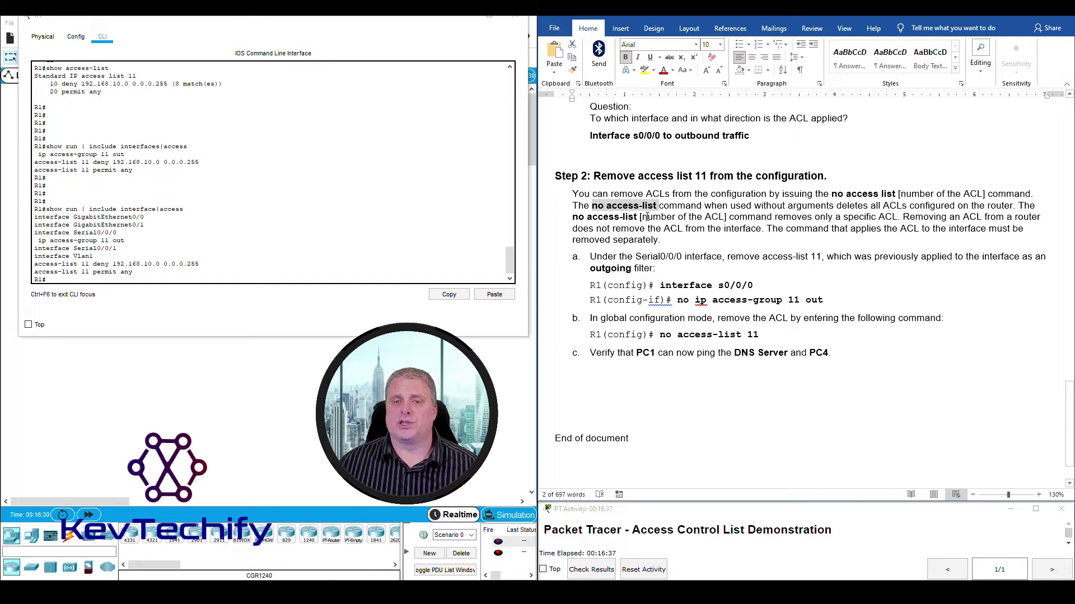
pyautogui.moveTo(640, 217); pyautogui.dragTo(703, 217)
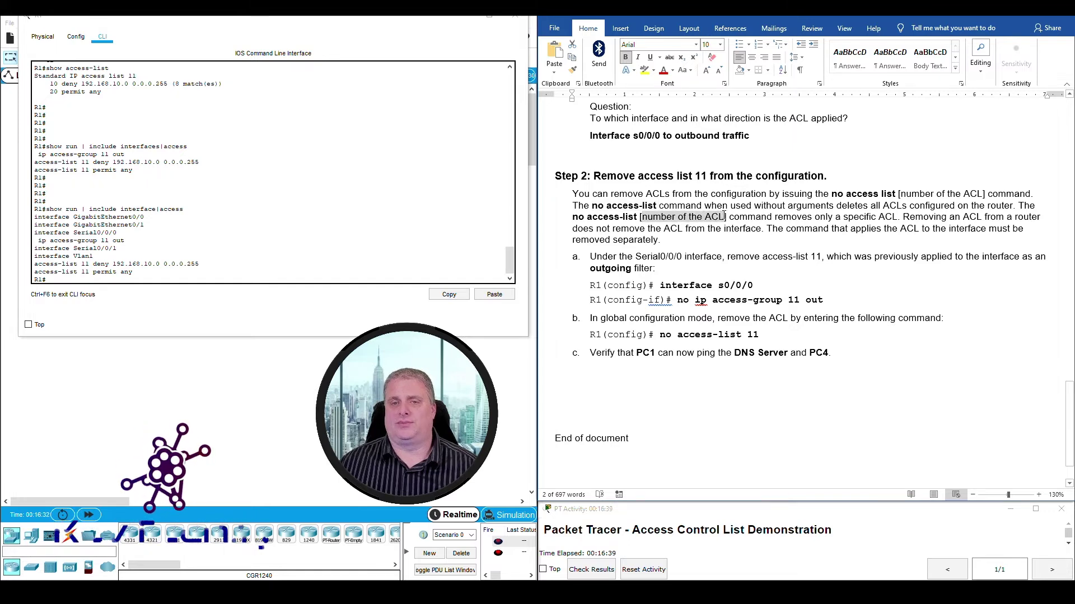
pyautogui.click(614, 256)
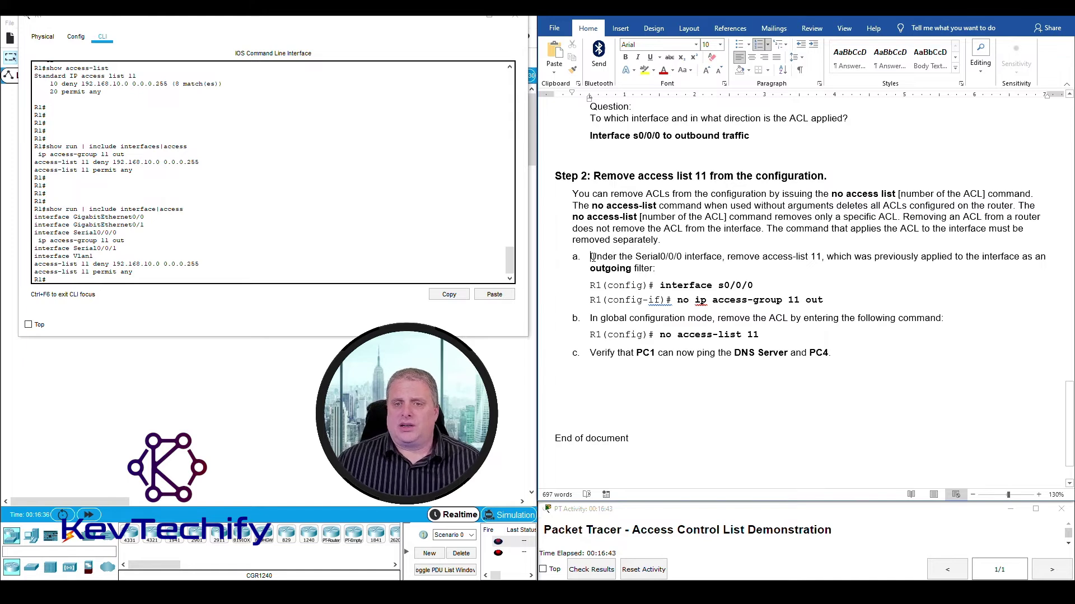
# Step: In R1's command line in Packet Tracer, enter global configuration mode with conf t and open interface s0/0/0 for configuration
pyautogui.click(173, 278)
pyautogui.press('Return')
pyautogui.press('Return')
pyautogui.press('Return')
pyautogui.press('Return')
pyautogui.press('Return')
pyautogui.press('Return')
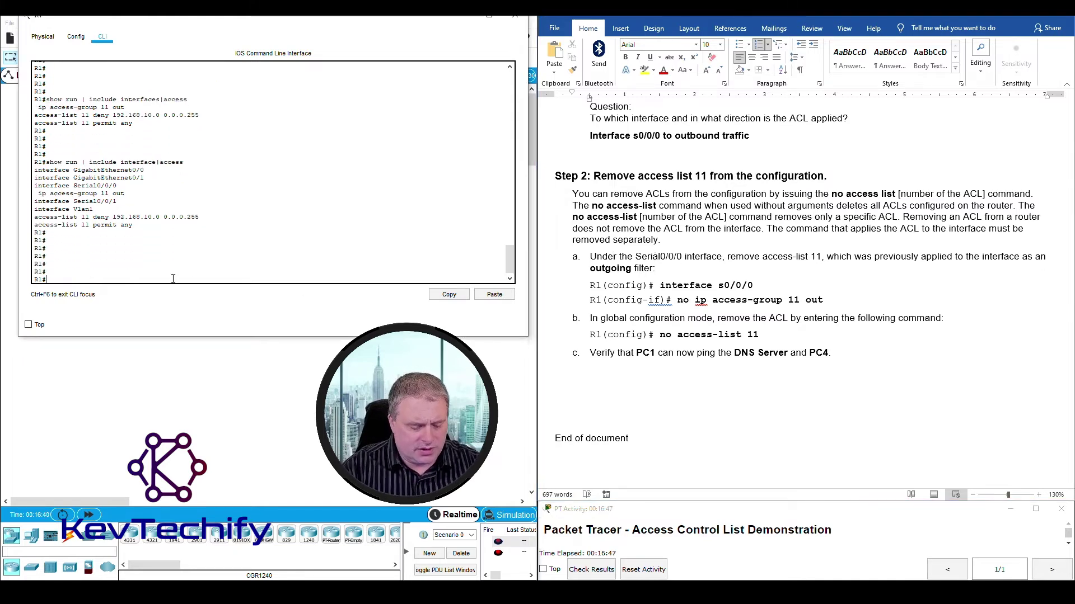
pyautogui.press('Return')
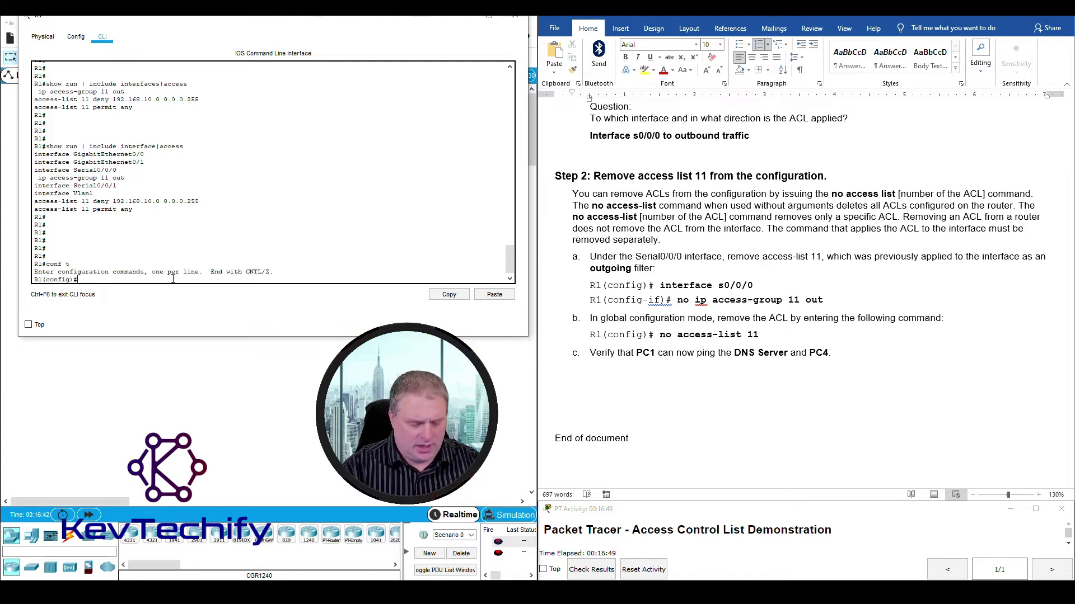
pyautogui.write('int s')
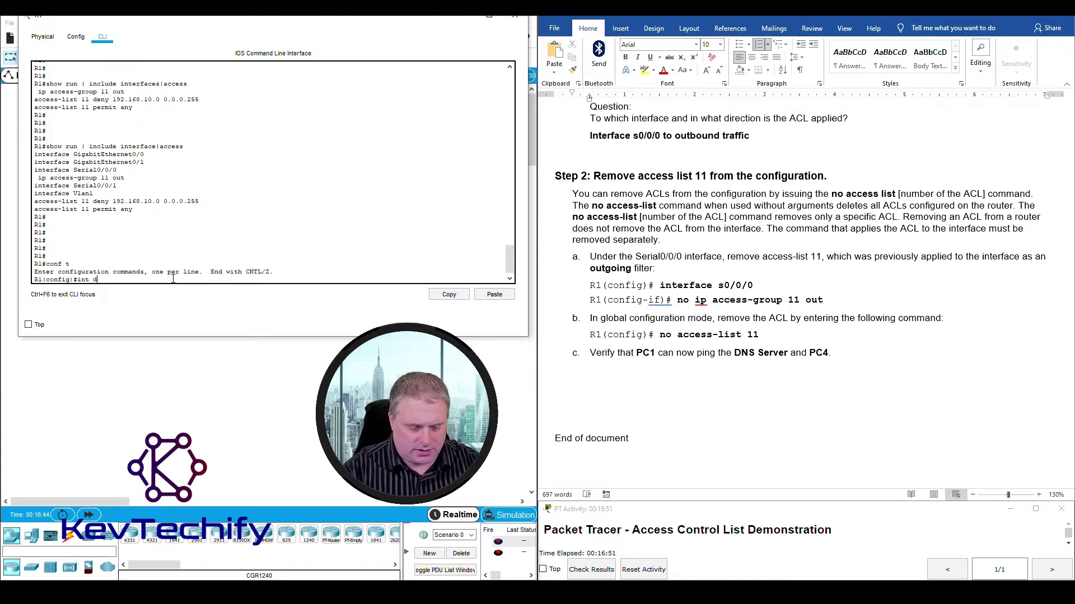
pyautogui.write('0')
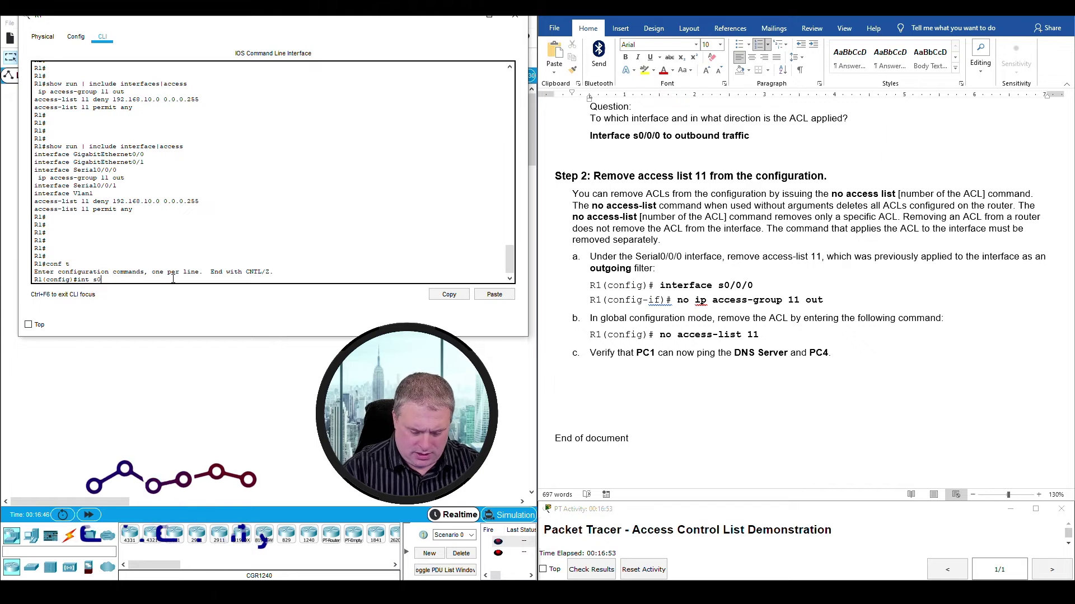
pyautogui.write('/0/0')
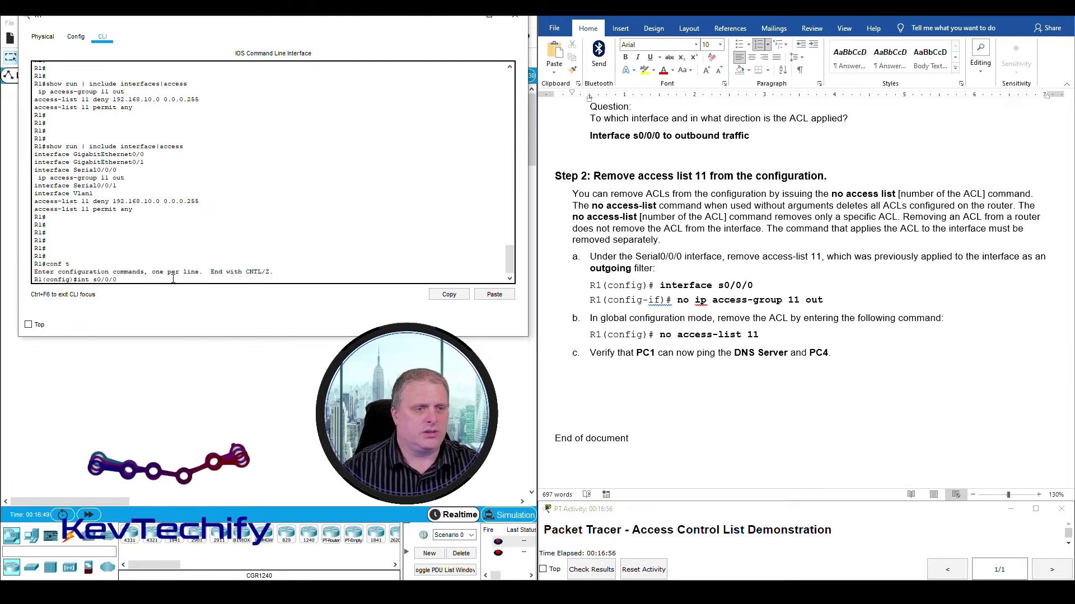
pyautogui.press('Return')
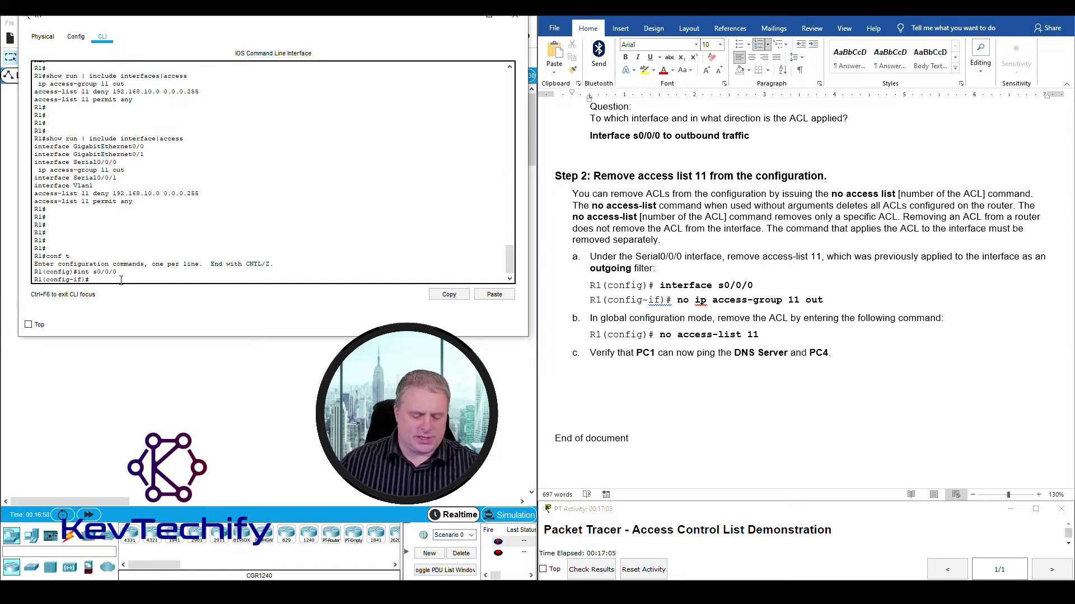
# Step: Remove the outgoing ACL from Serial0/0/0 with no ip access-group 11 out, and exit to global configuration mode
pyautogui.write('no')
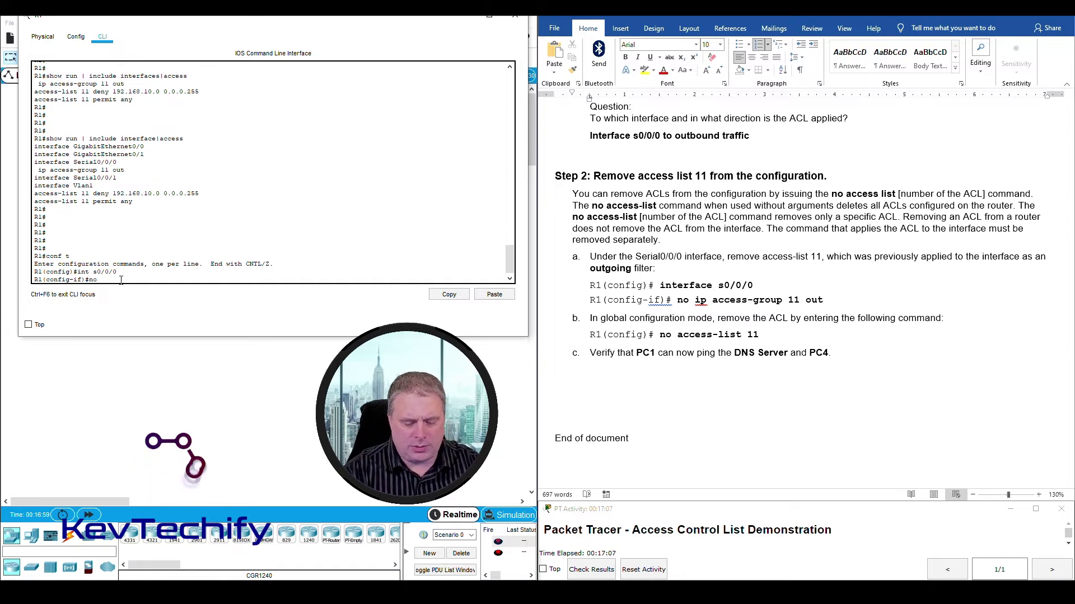
pyautogui.write(' ip a')
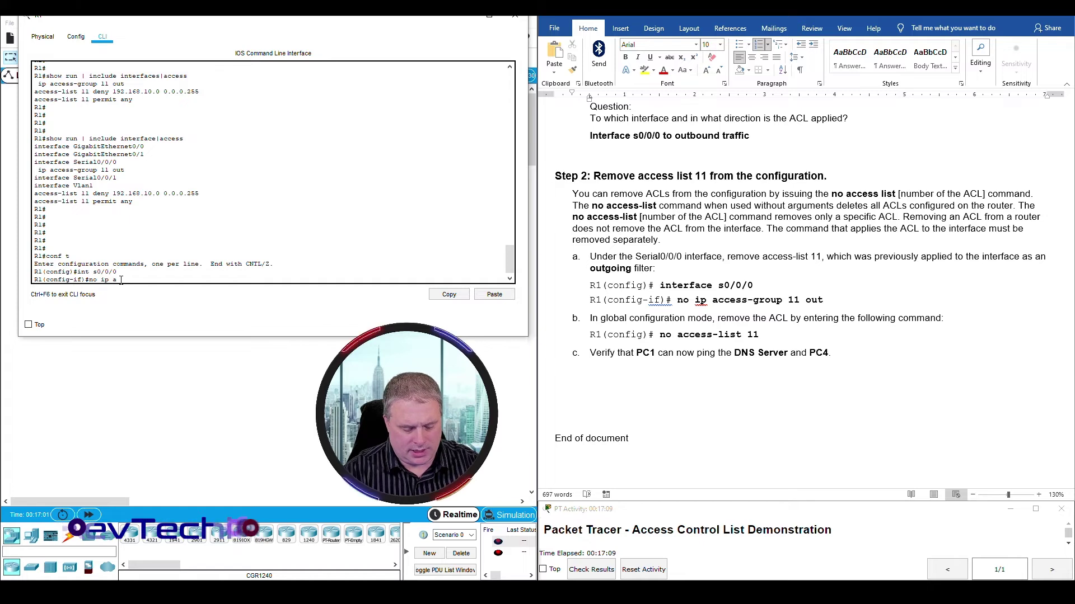
pyautogui.write('ccess-group 11 out')
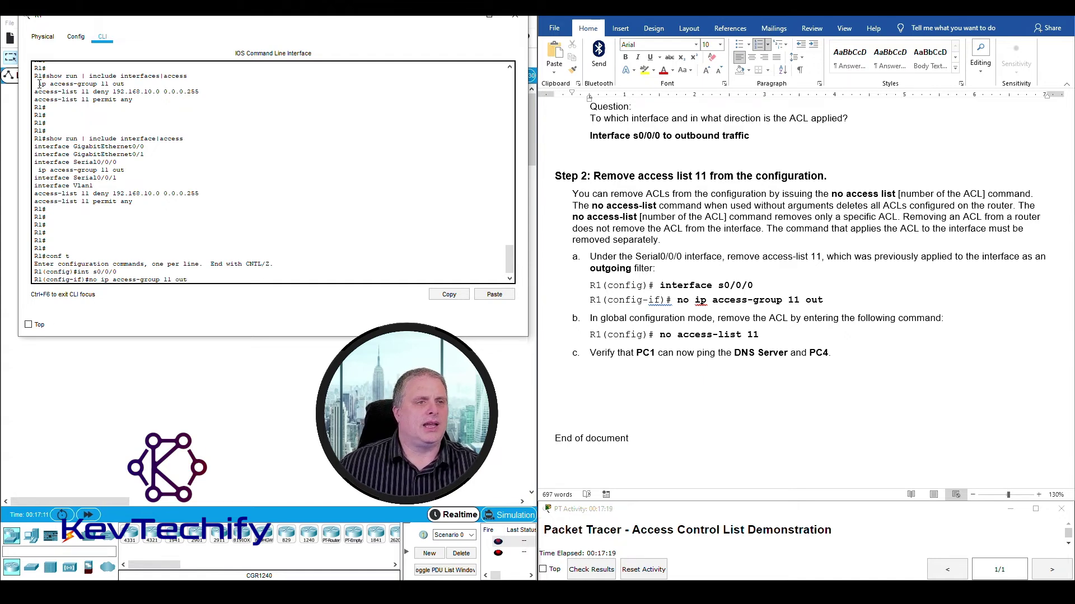
pyautogui.moveTo(39, 84); pyautogui.dragTo(122, 82)
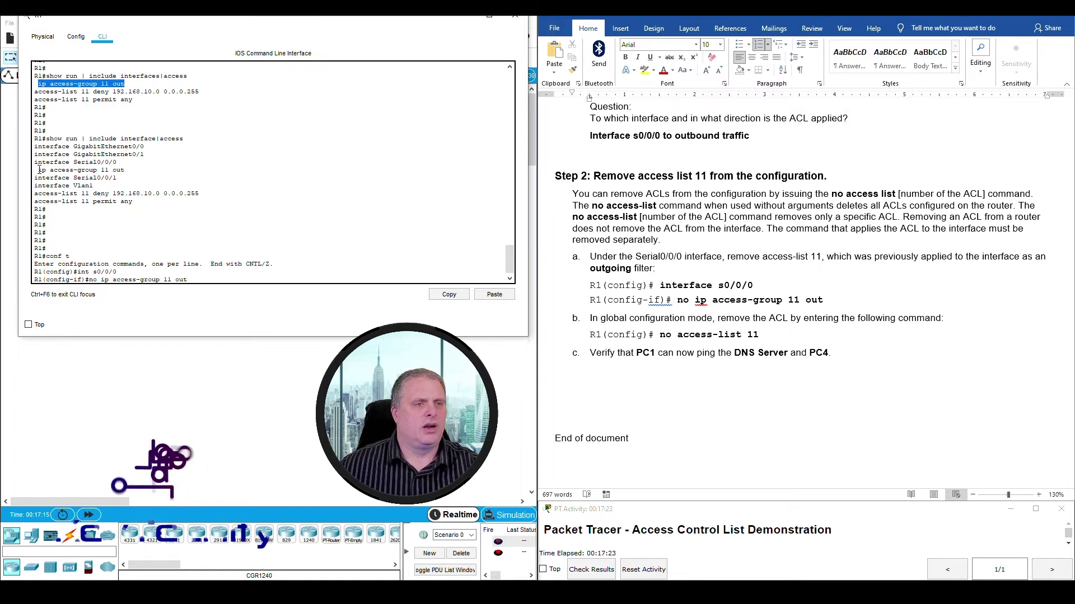
pyautogui.moveTo(39, 170); pyautogui.dragTo(124, 171)
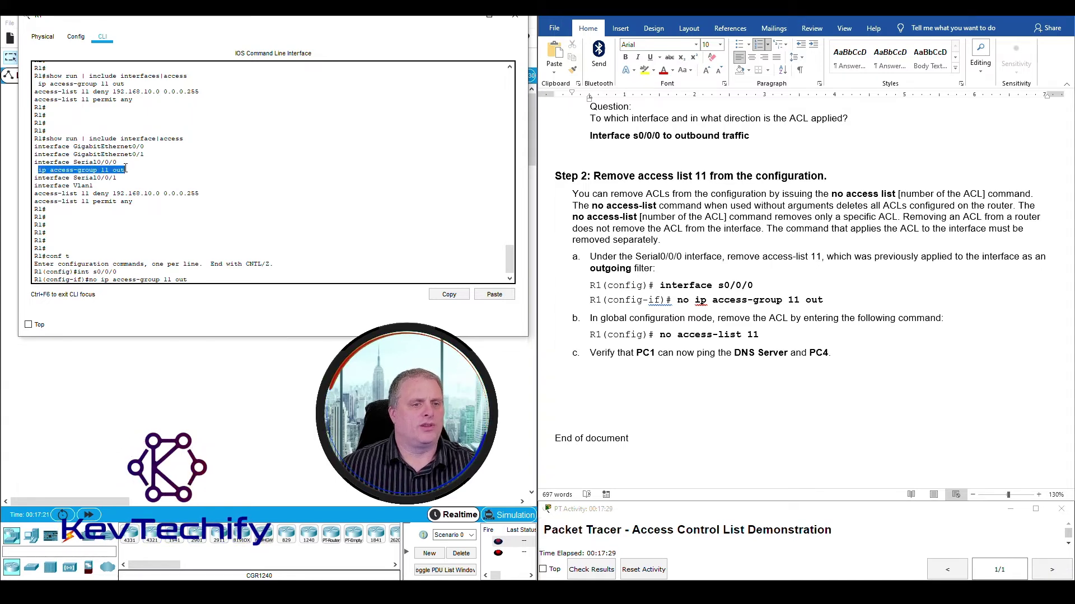
pyautogui.click(208, 279)
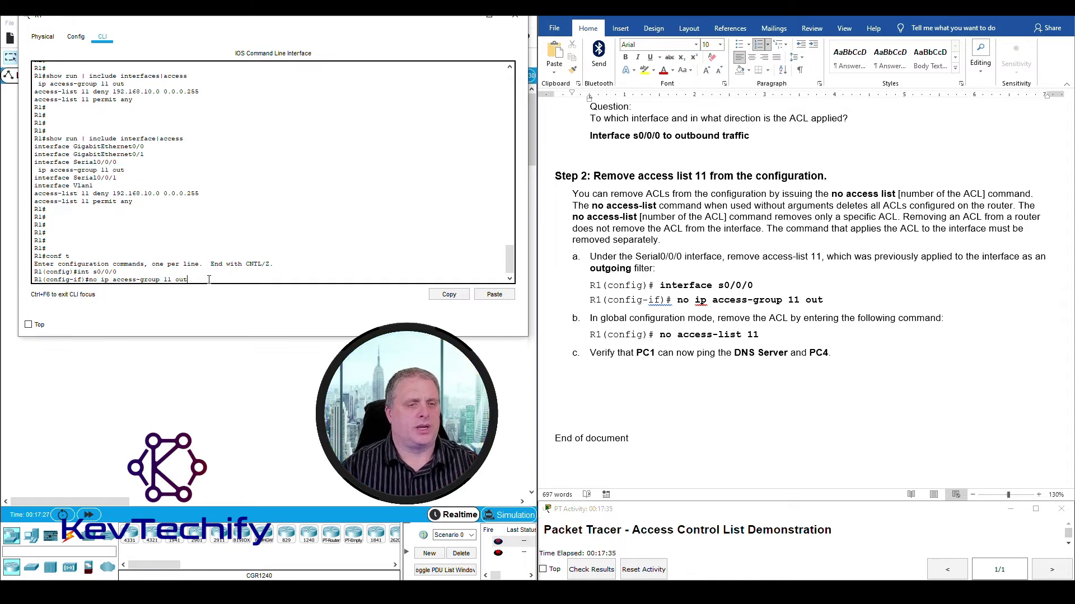
pyautogui.press('Return')
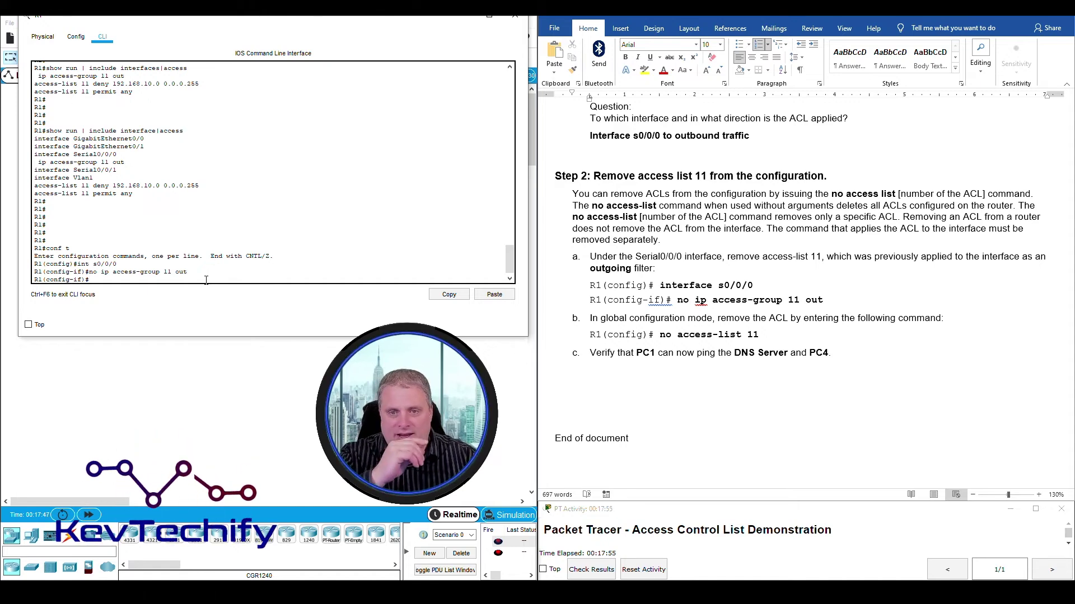
pyautogui.write('ex')
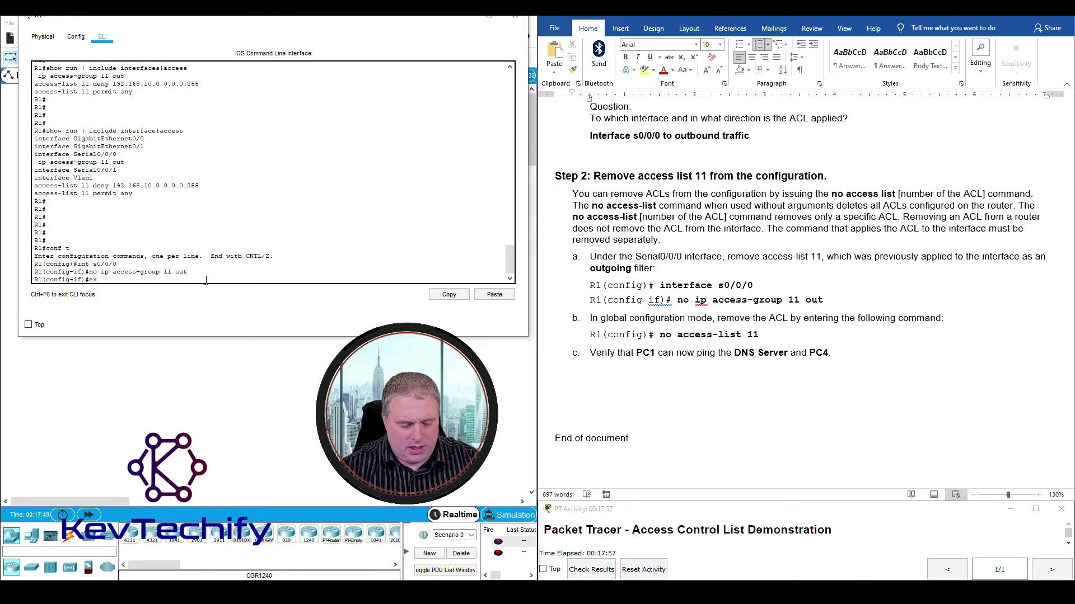
pyautogui.write('it')
pyautogui.press('Return')
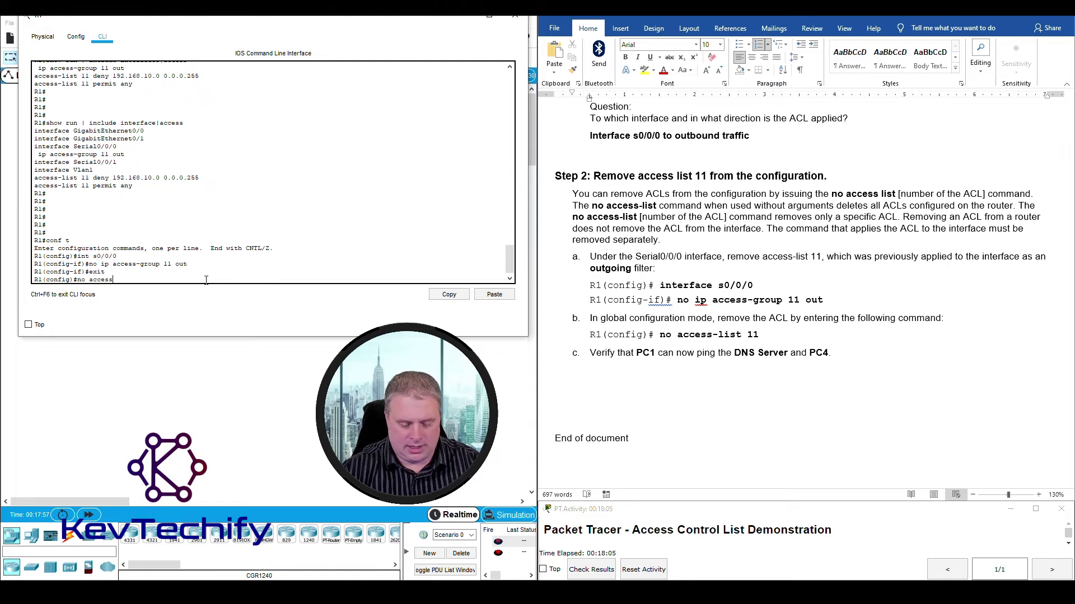
# Step: Delete access list 11 from R1 with no access-list 11, and exit global configuration mode
pyautogui.write('li')
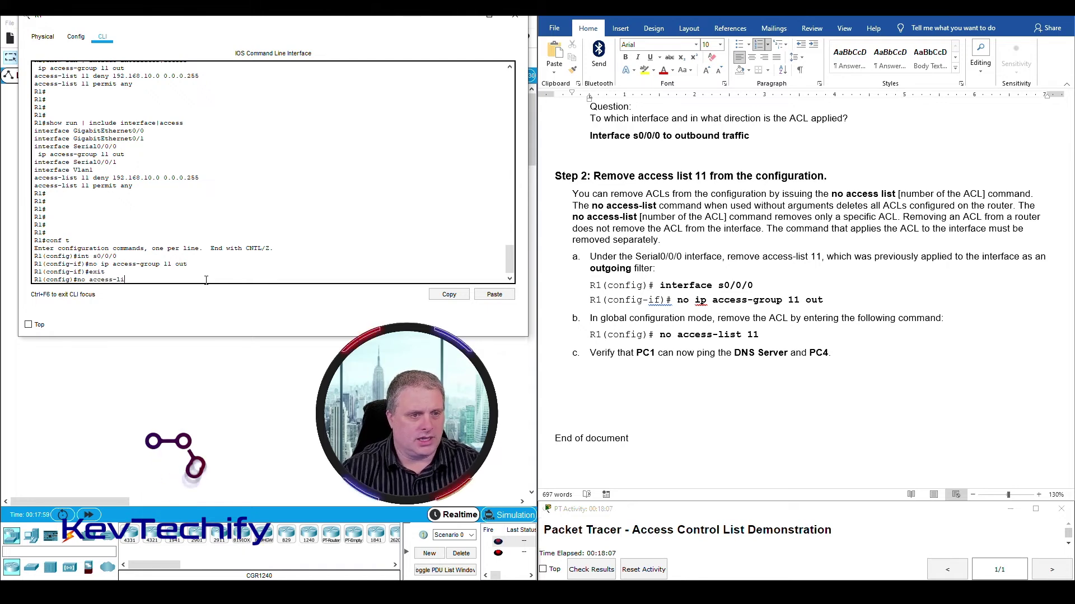
pyautogui.write('st 11')
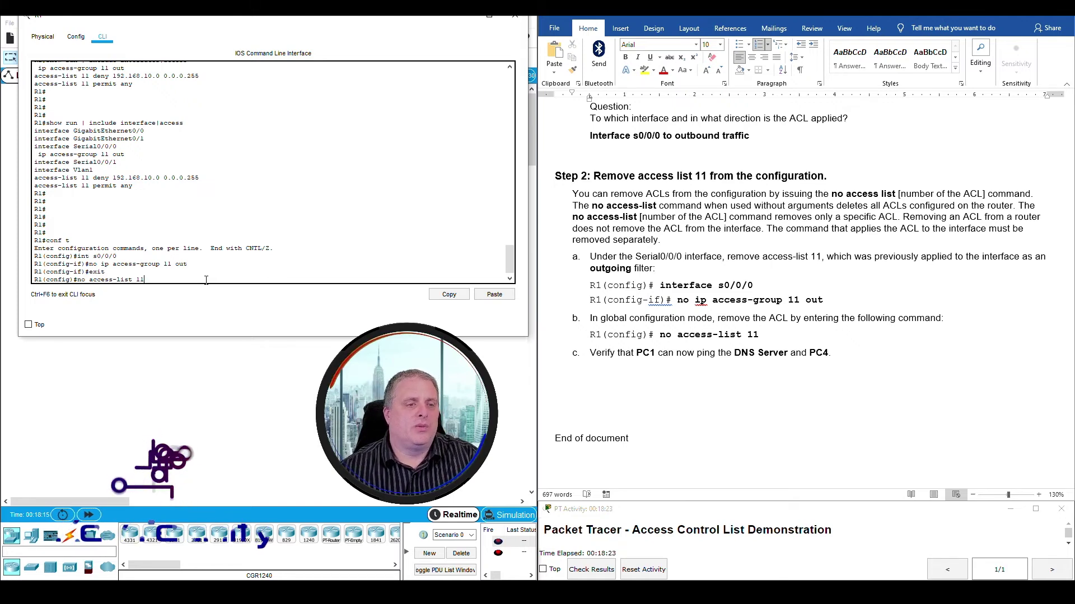
pyautogui.press('Return')
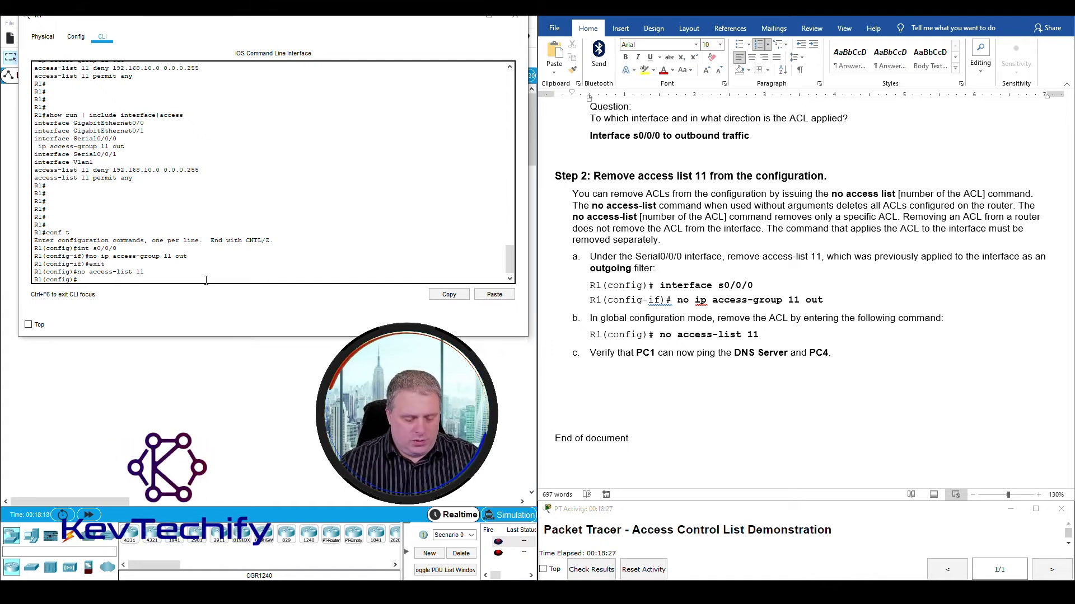
pyautogui.write('exit')
pyautogui.press('Return')
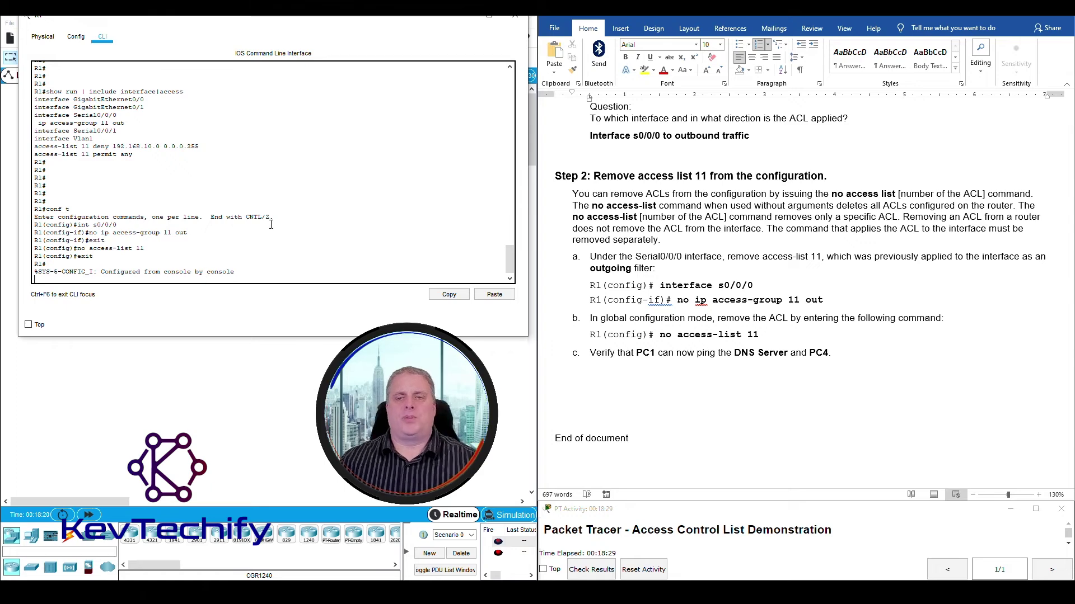
# Step: Clear R1's window away and bring up PC1's command prompt with a few blank lines below the earlier pings
pyautogui.moveTo(414, 18); pyautogui.dragTo(466, 20)
pyautogui.click(491, 26)
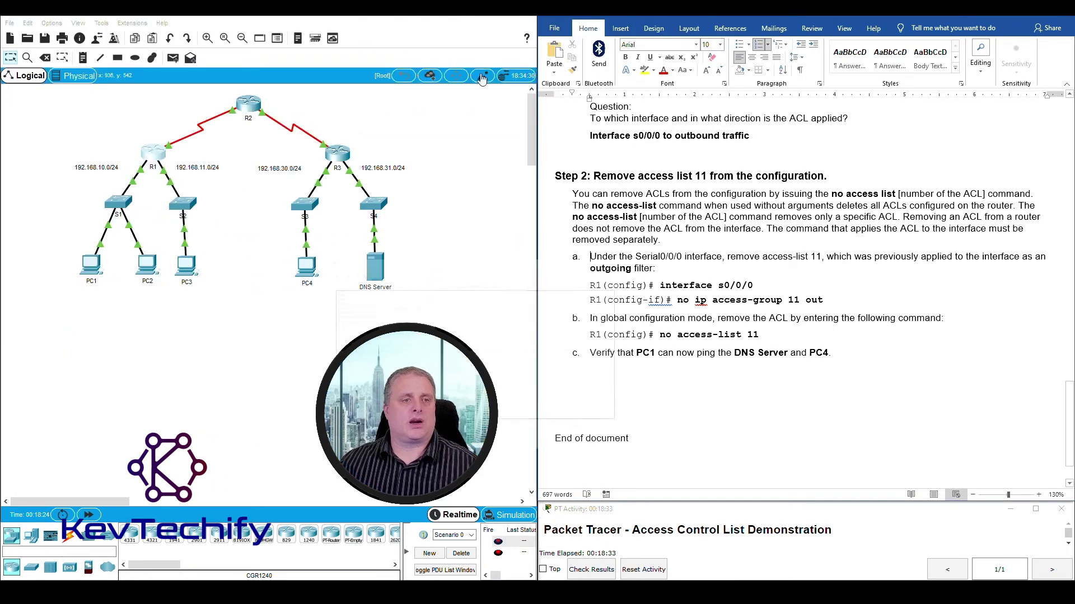
pyautogui.click(91, 264)
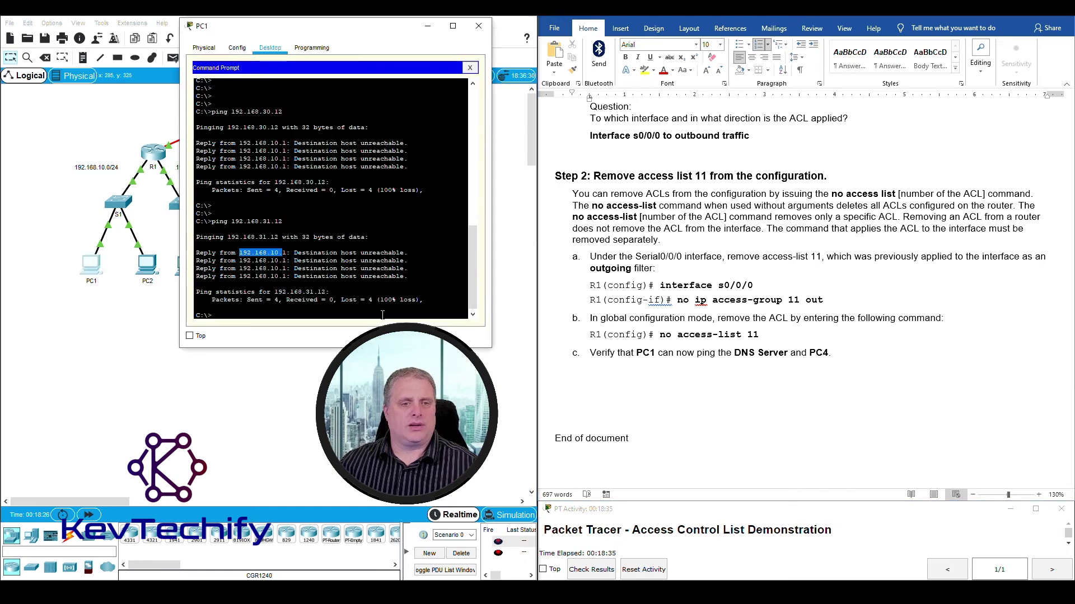
pyautogui.press('Return')
pyautogui.press('Return')
pyautogui.press('Return')
pyautogui.press('Return')
pyautogui.press('Return')
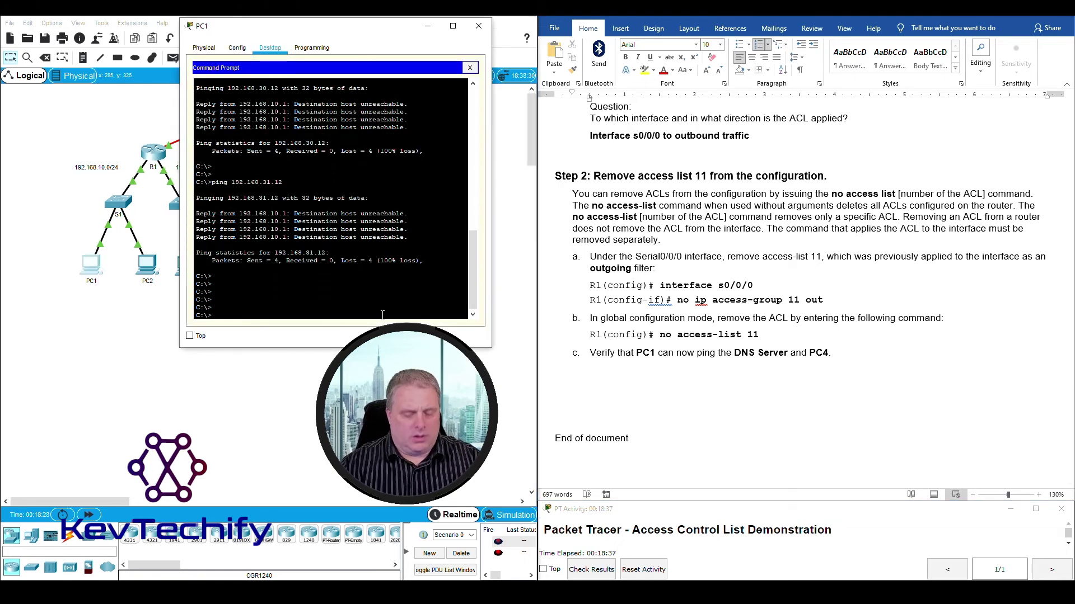
# Step: From PC1, ping PC4 at 192.168.30.12, taking the address from the worksheet's addressing table, and repeat the ping once
pyautogui.write('ping')
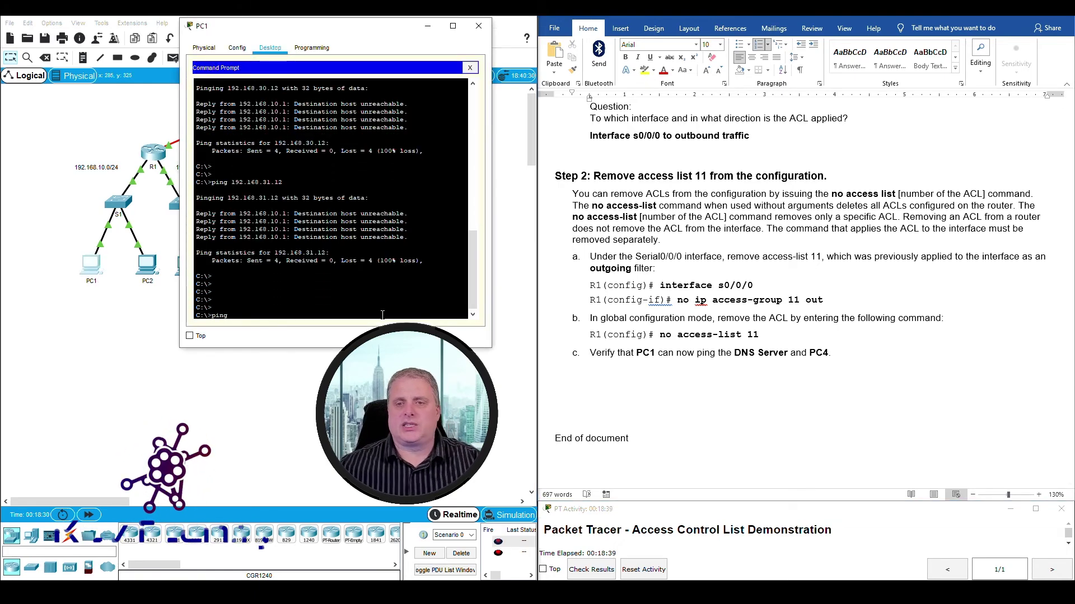
pyautogui.scroll(6, 811, 313)
pyautogui.scroll(15, 811, 313)
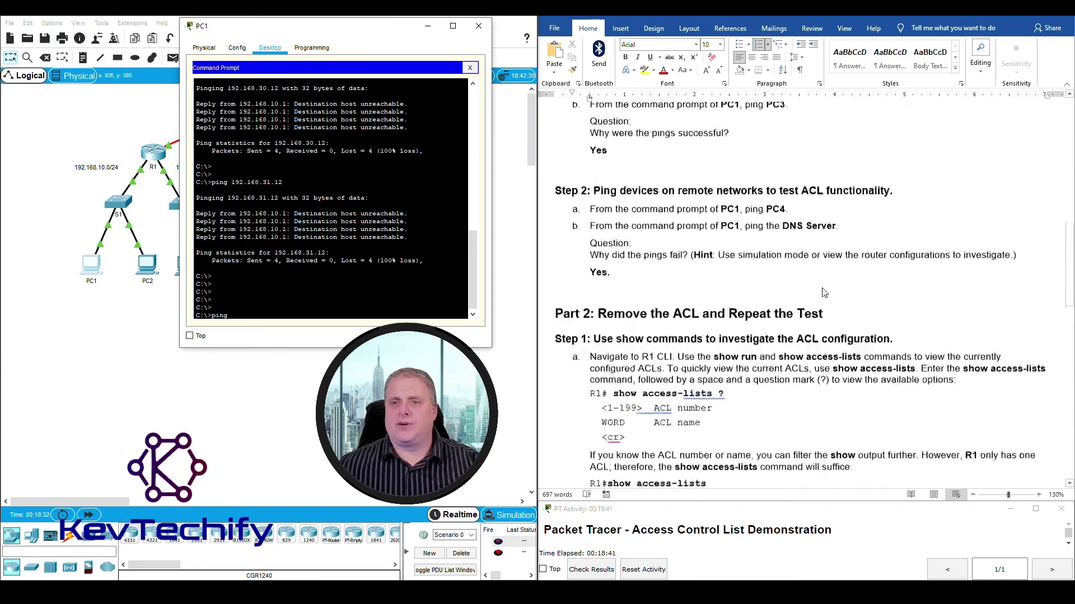
pyautogui.click(828, 258)
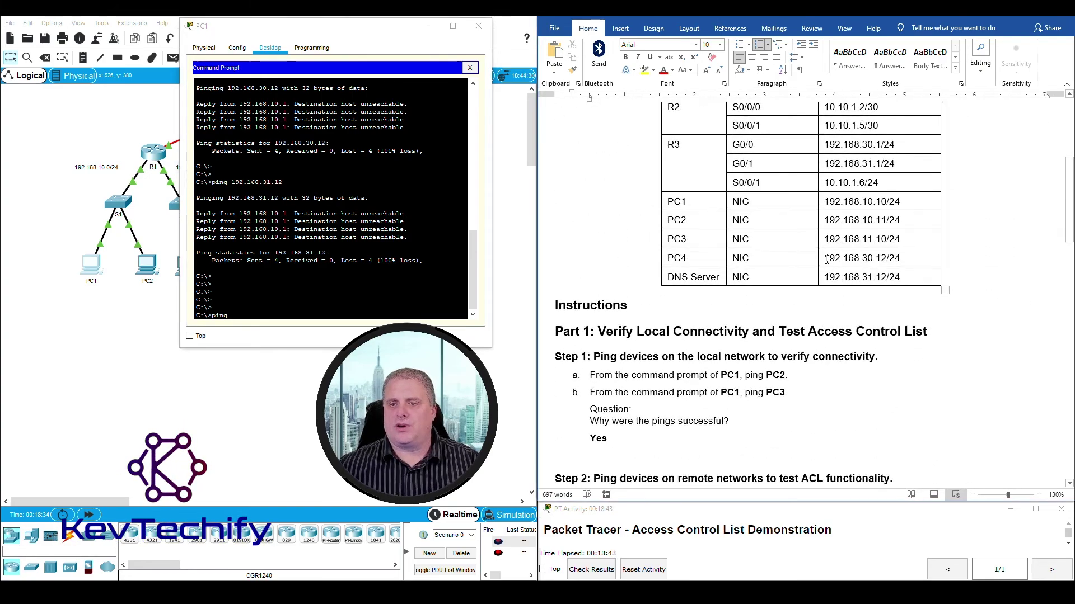
pyautogui.moveTo(826, 258); pyautogui.dragTo(884, 258)
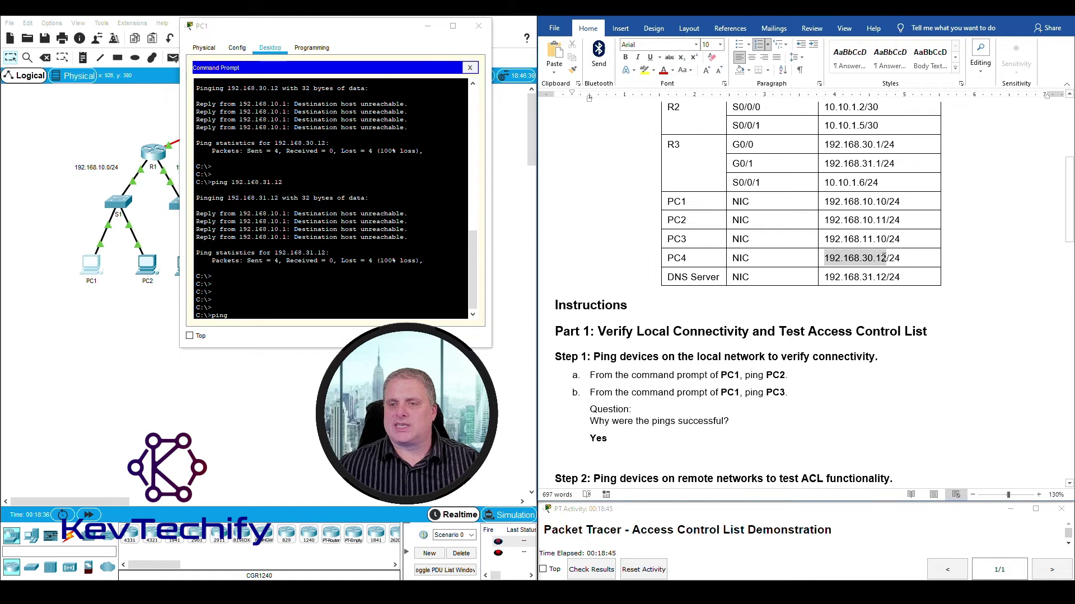
pyautogui.click(248, 316)
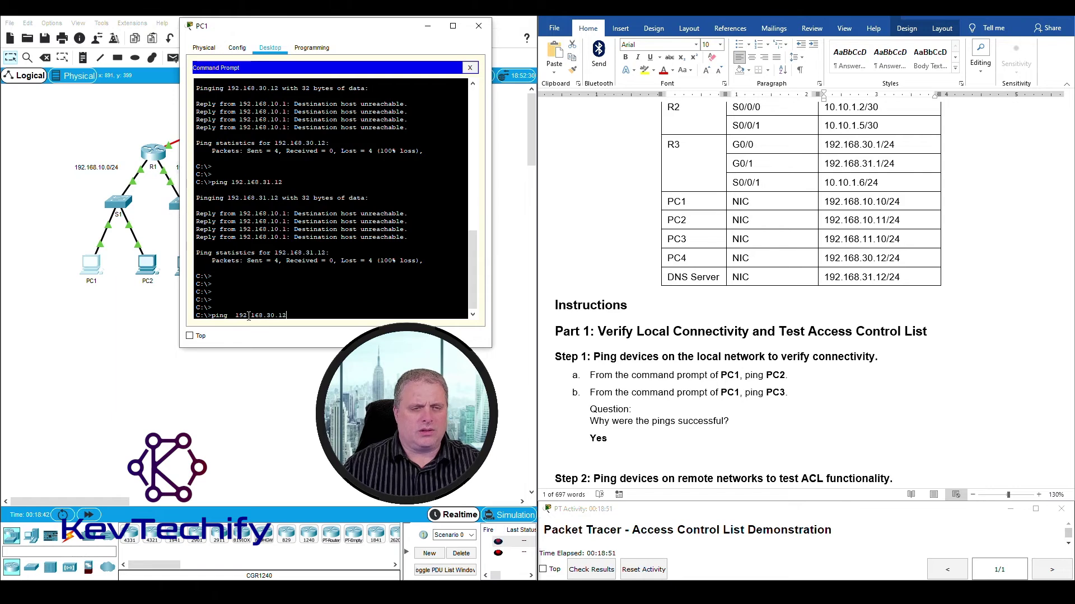
pyautogui.press('Return')
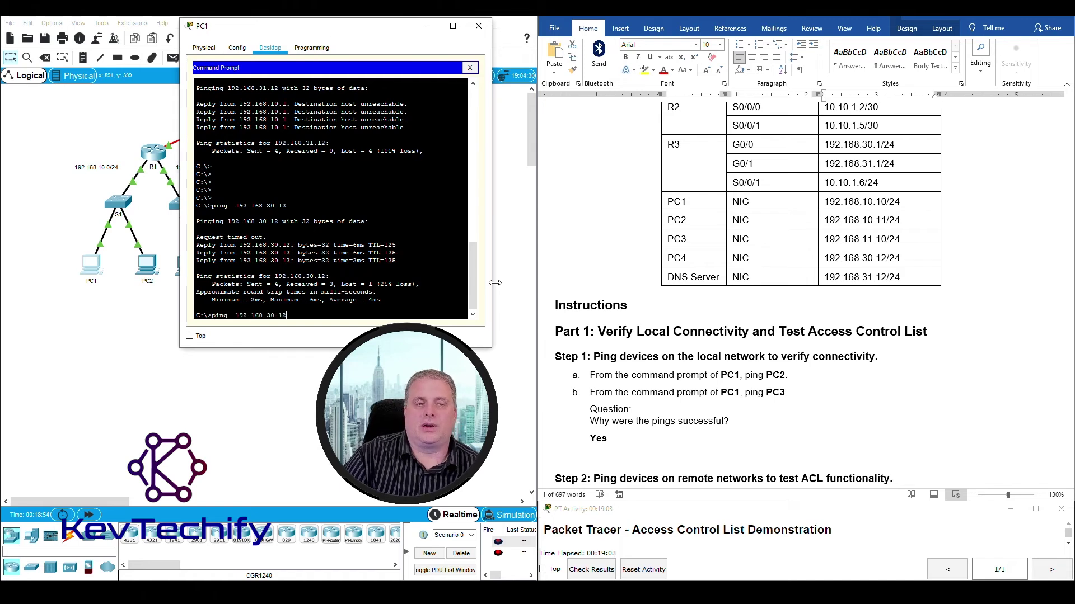
pyautogui.press('Return')
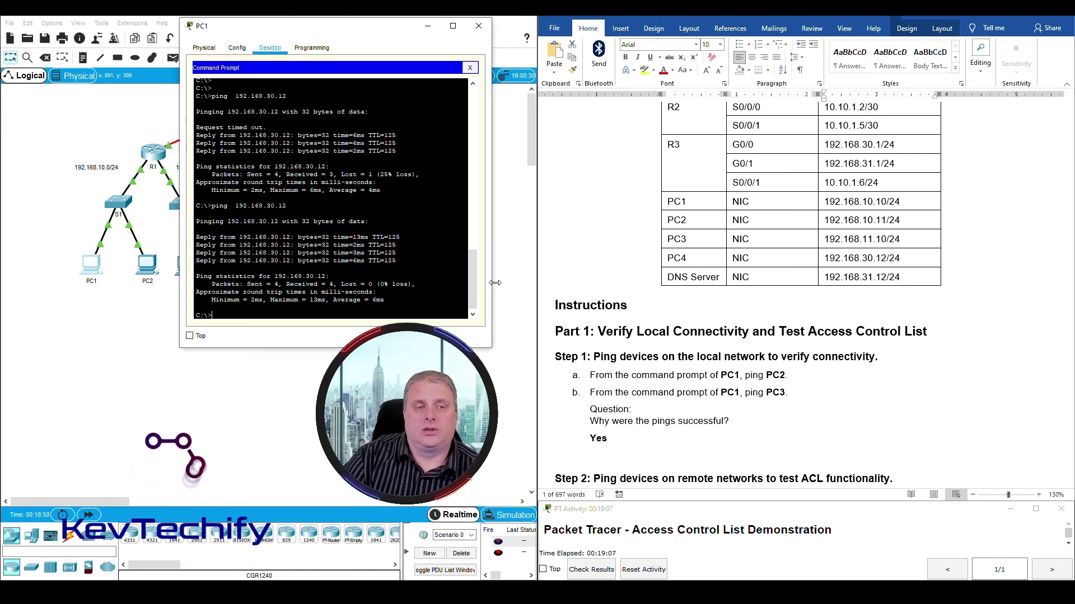
# Step: After a few blank prompt lines, ping the DNS Server at 192.168.31.12 from PC1 and repeat the ping once
pyautogui.press('Return')
pyautogui.press('Return')
pyautogui.press('Return')
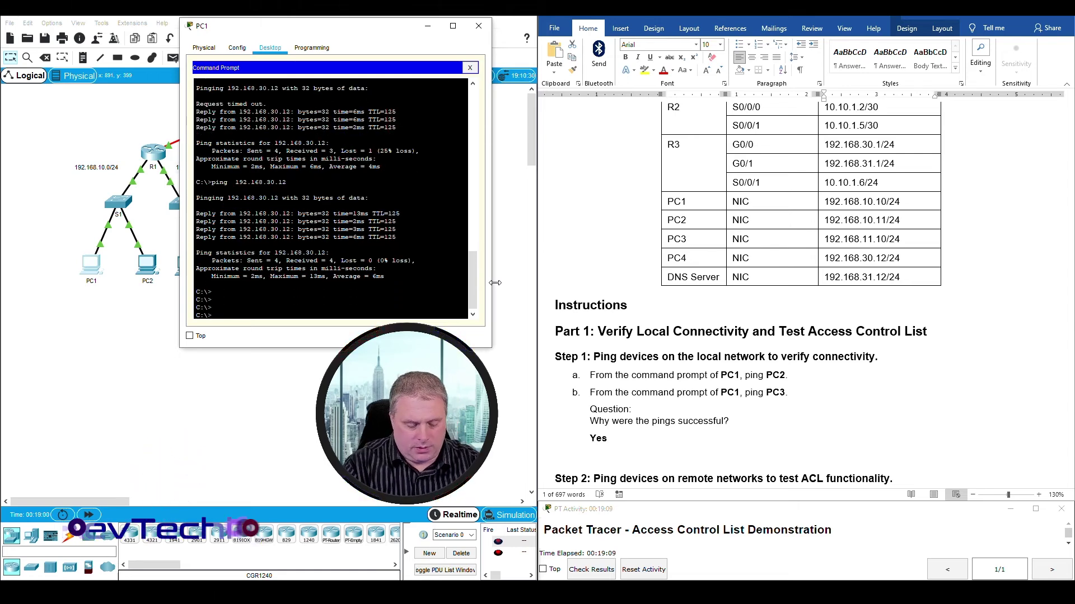
pyautogui.write('ping 192.168.31.12')
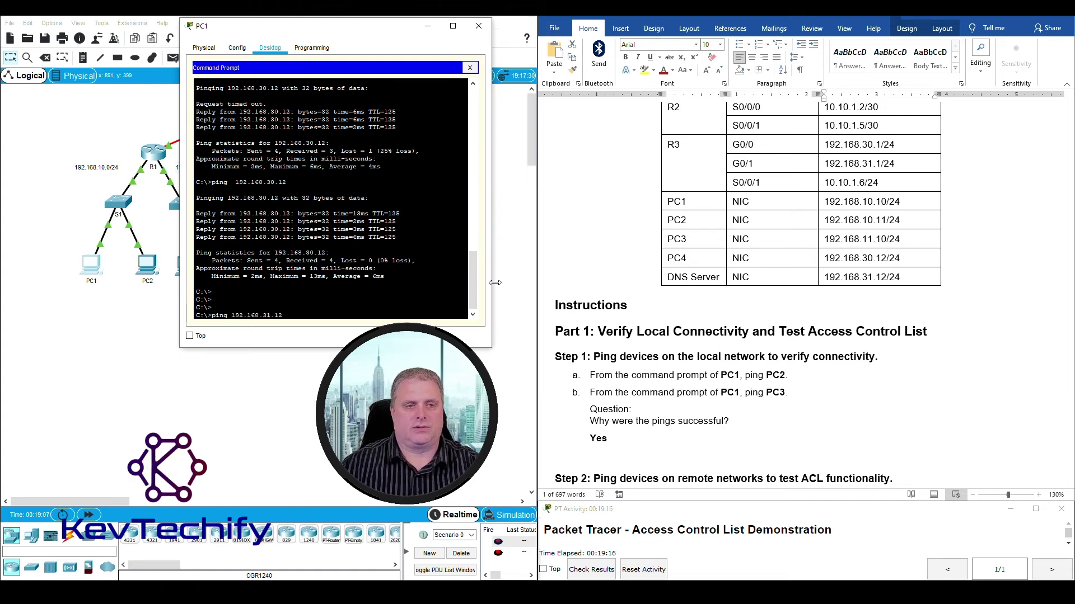
pyautogui.press('Return')
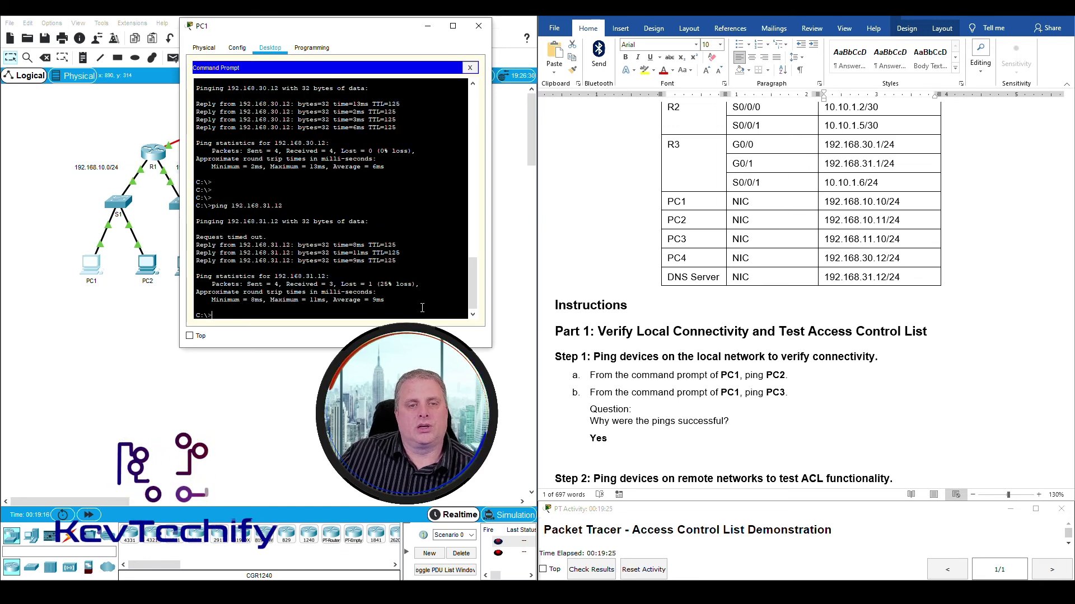
pyautogui.press('Up')
pyautogui.press('Return')
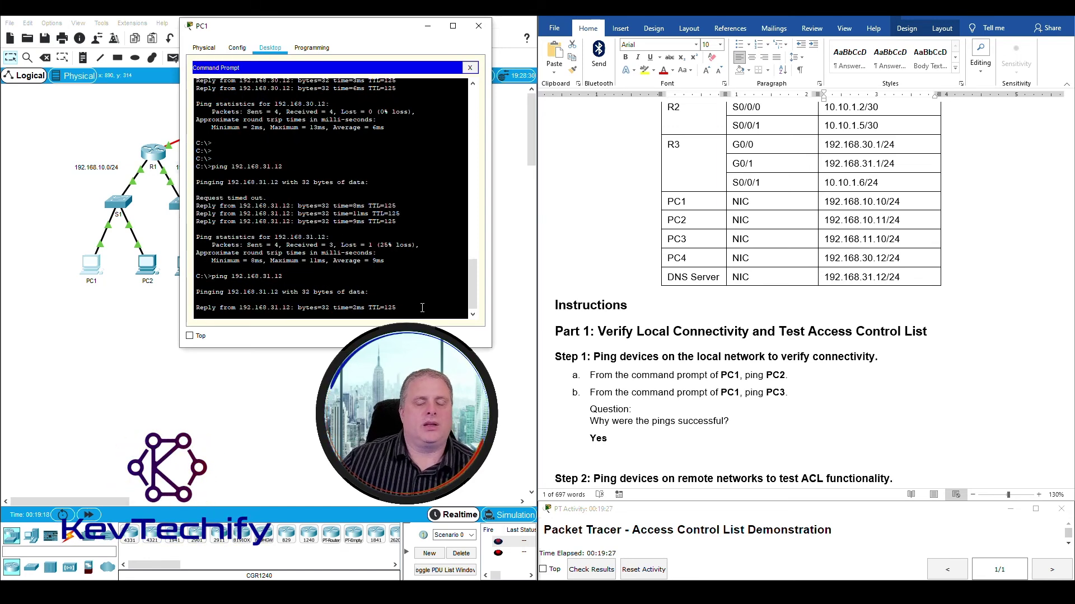
# Step: Look back over the Word worksheet's Part 1 and Part 2 questions and the answers filled in
pyautogui.scroll(-10, 688, 374)
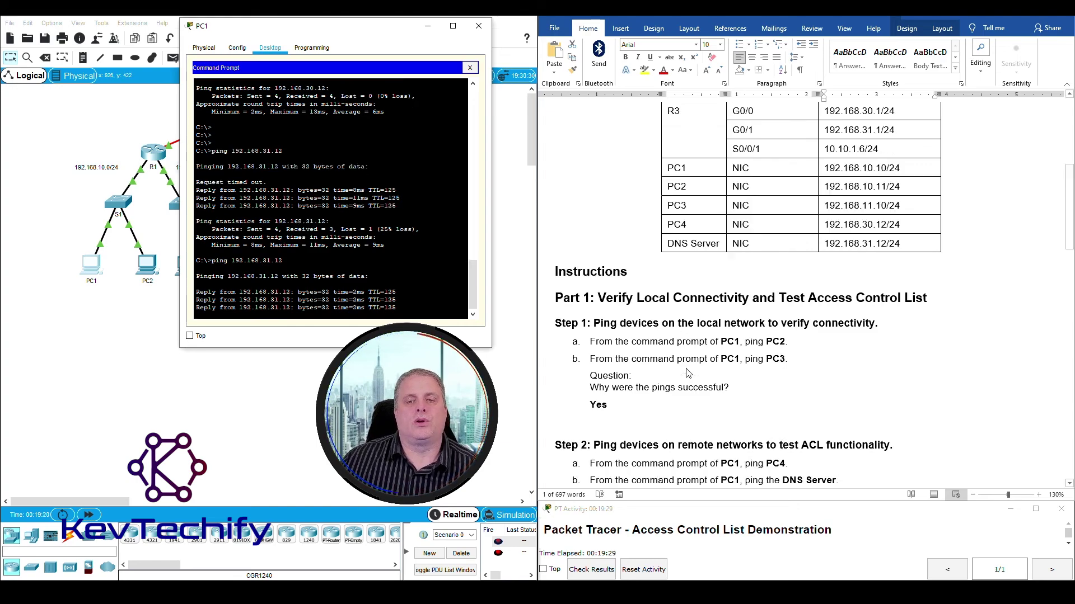
pyautogui.scroll(-15, 688, 374)
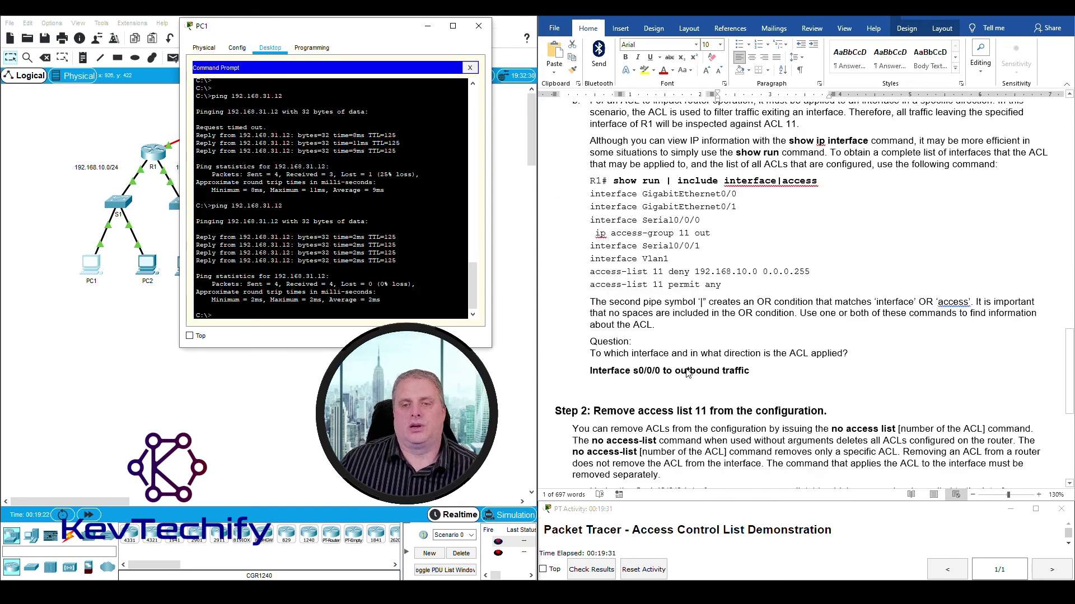
pyautogui.scroll(20, 688, 374)
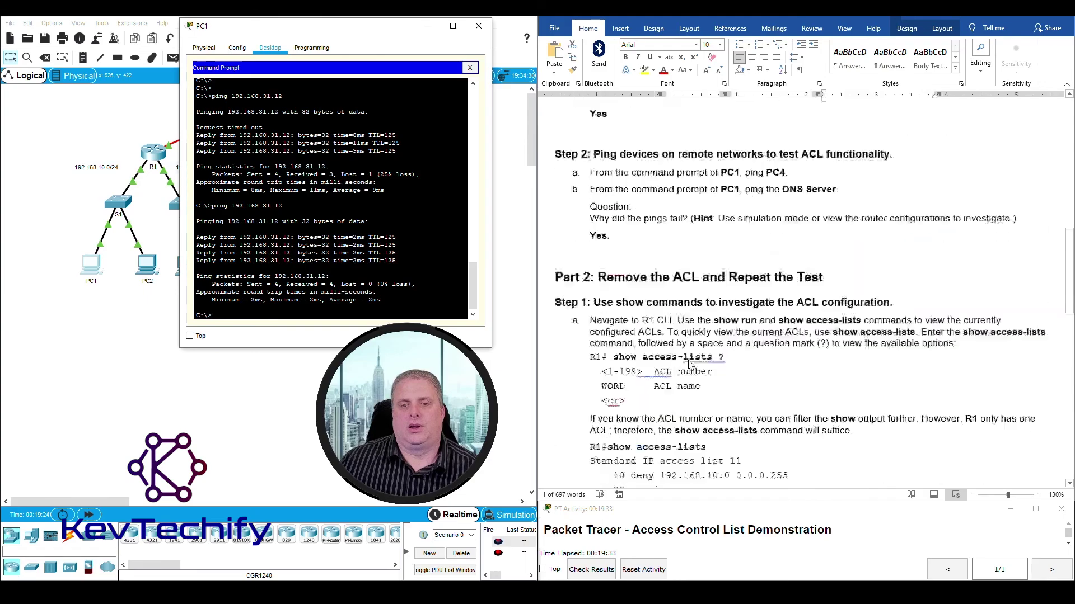